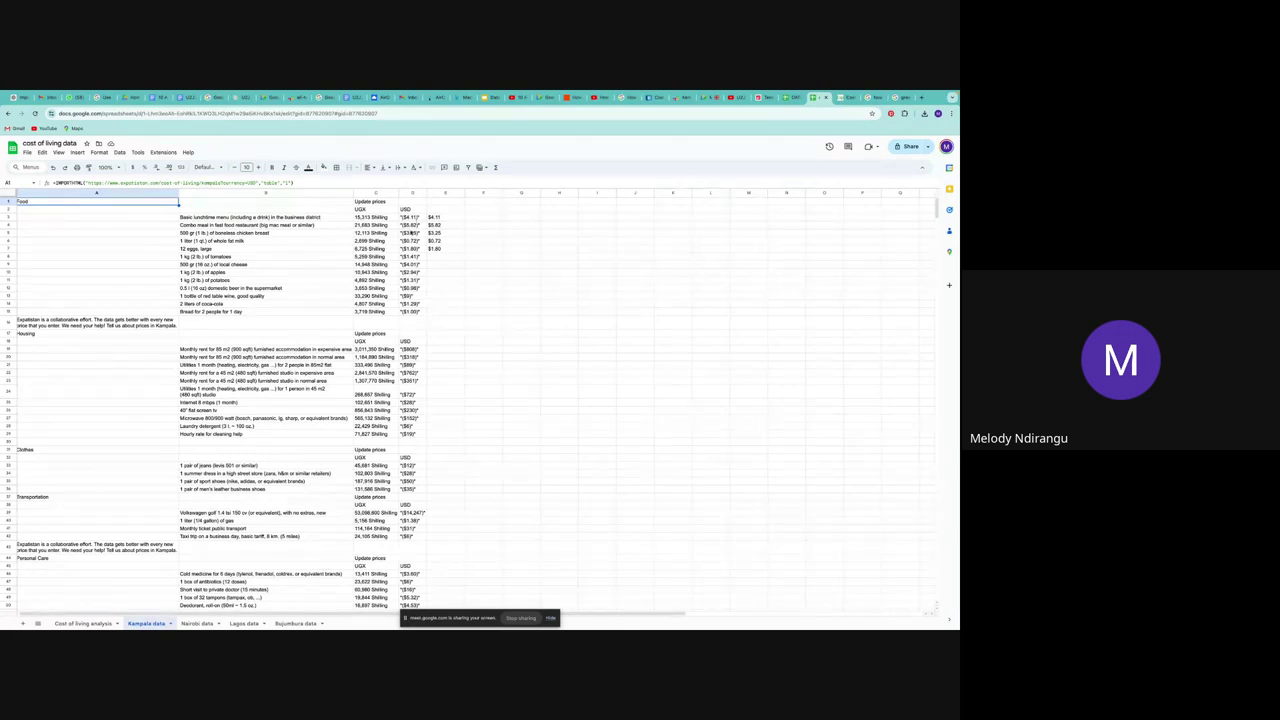
scroll(410, 390, "down", 2)
scroll(411, 430, "up", 2)
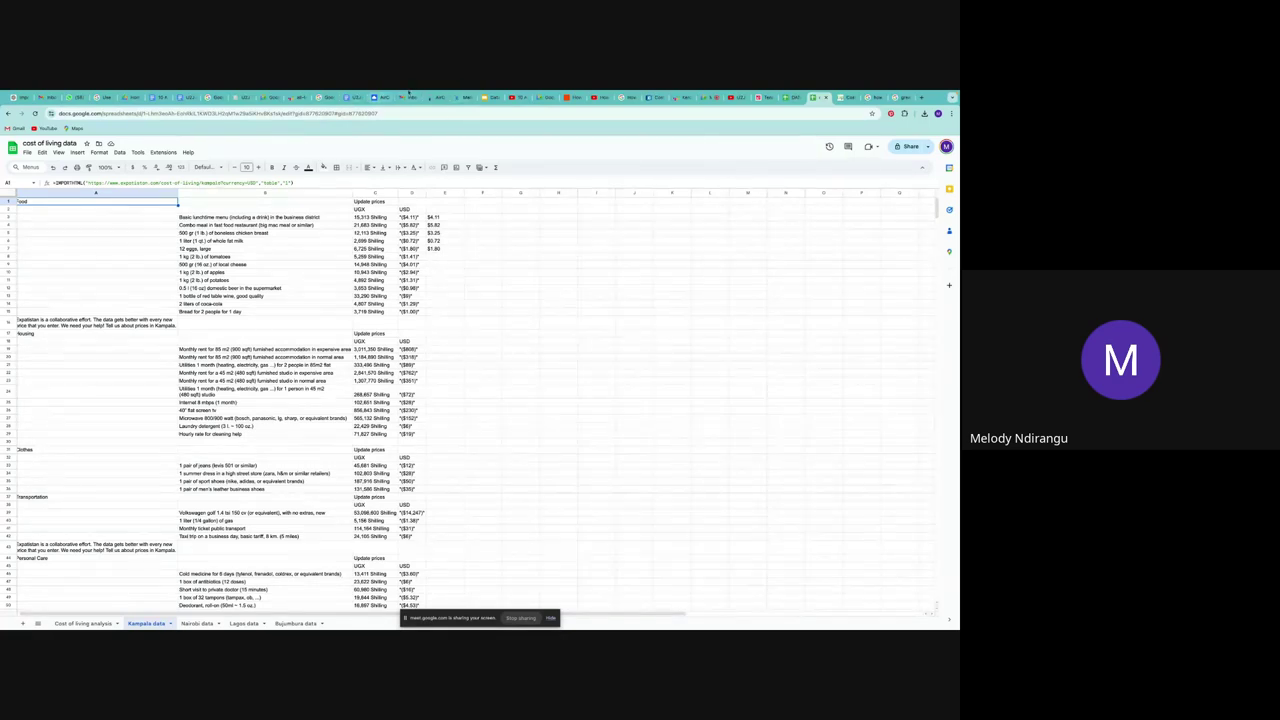
- Switch to the DATA SHEET AIRQO spreadsheet and examine the pollutant column headers and city rows of the Air reliability sheet
left_click(790, 97)
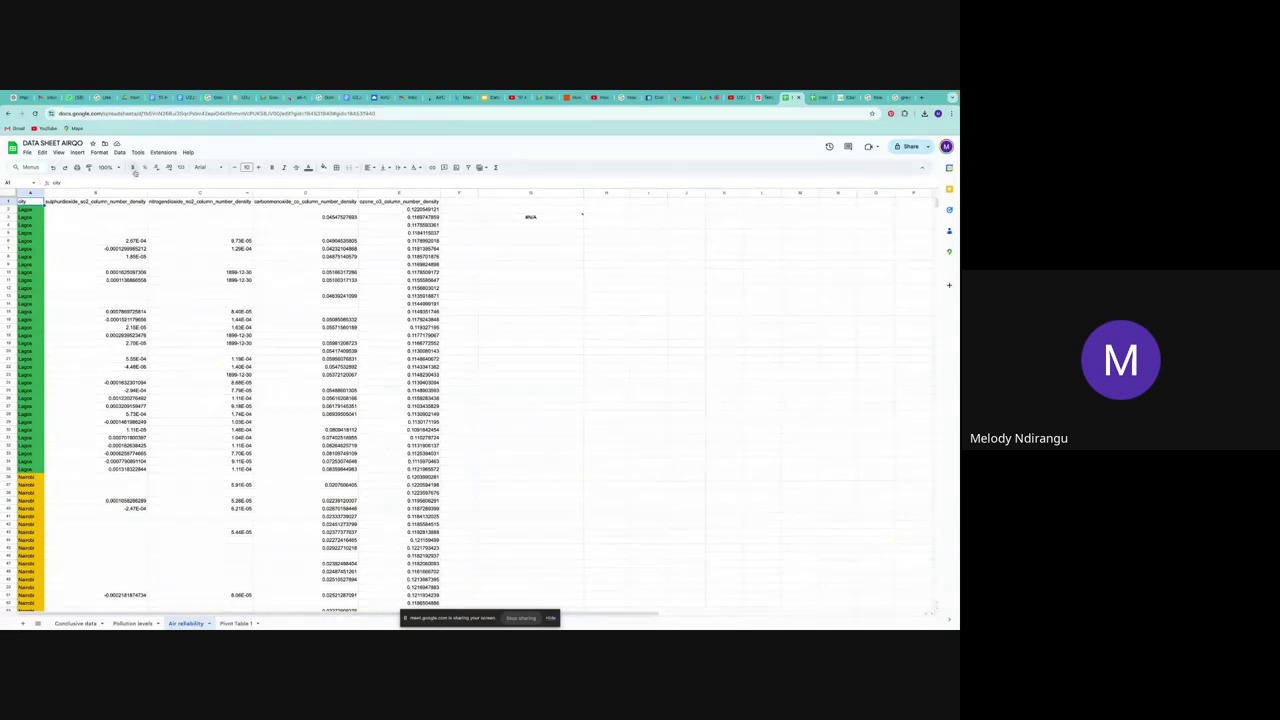
left_click(110, 202)
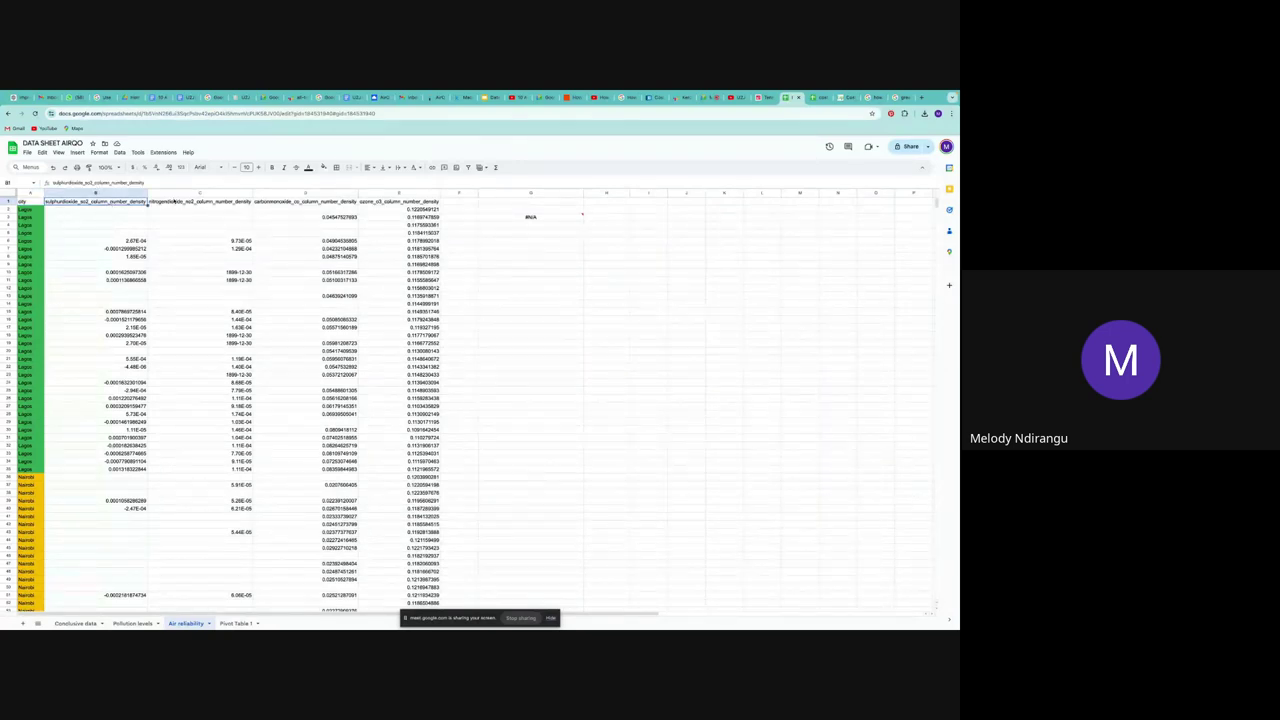
left_click(186, 202)
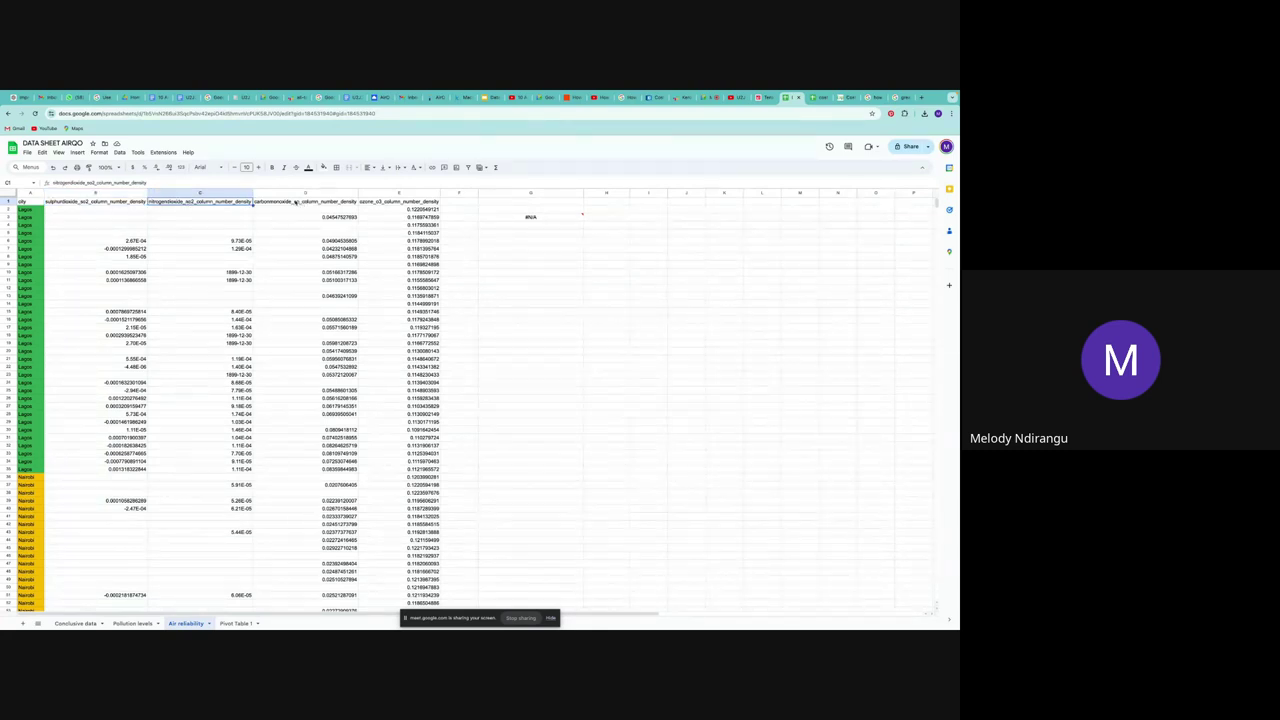
left_click(296, 202)
left_click(384, 202)
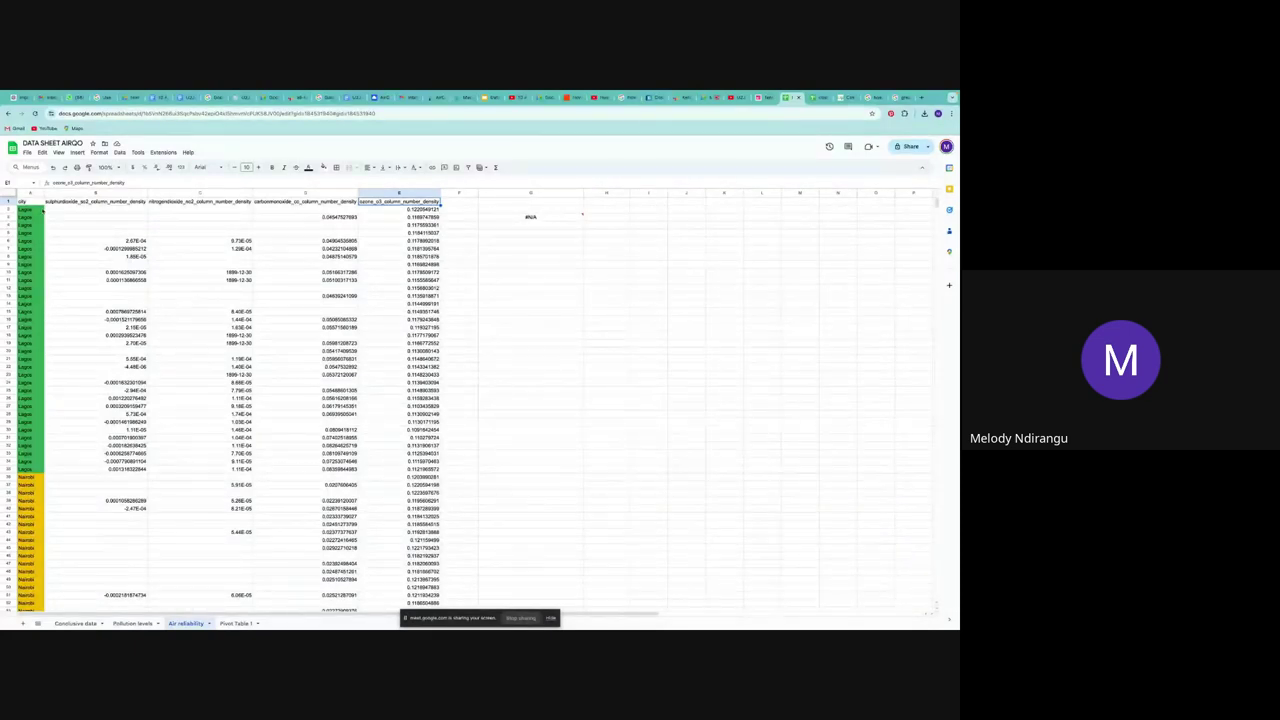
left_click(42, 209)
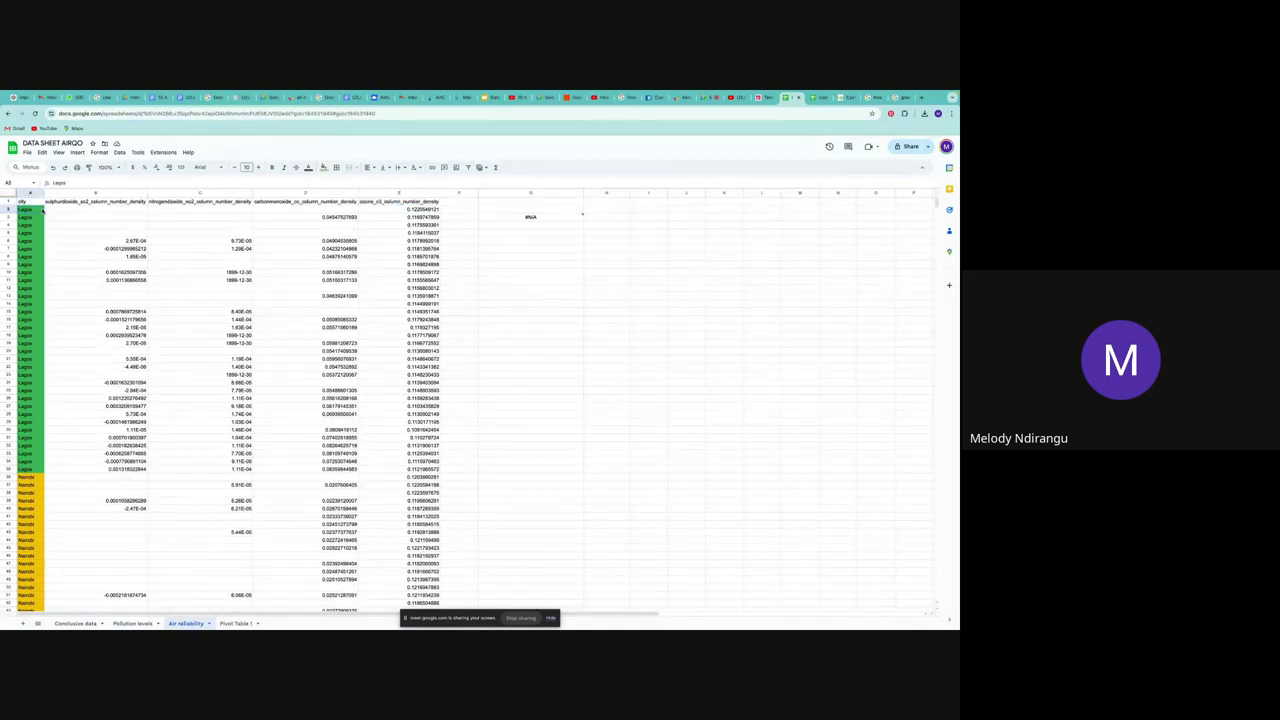
scroll(32, 449, "down", 20)
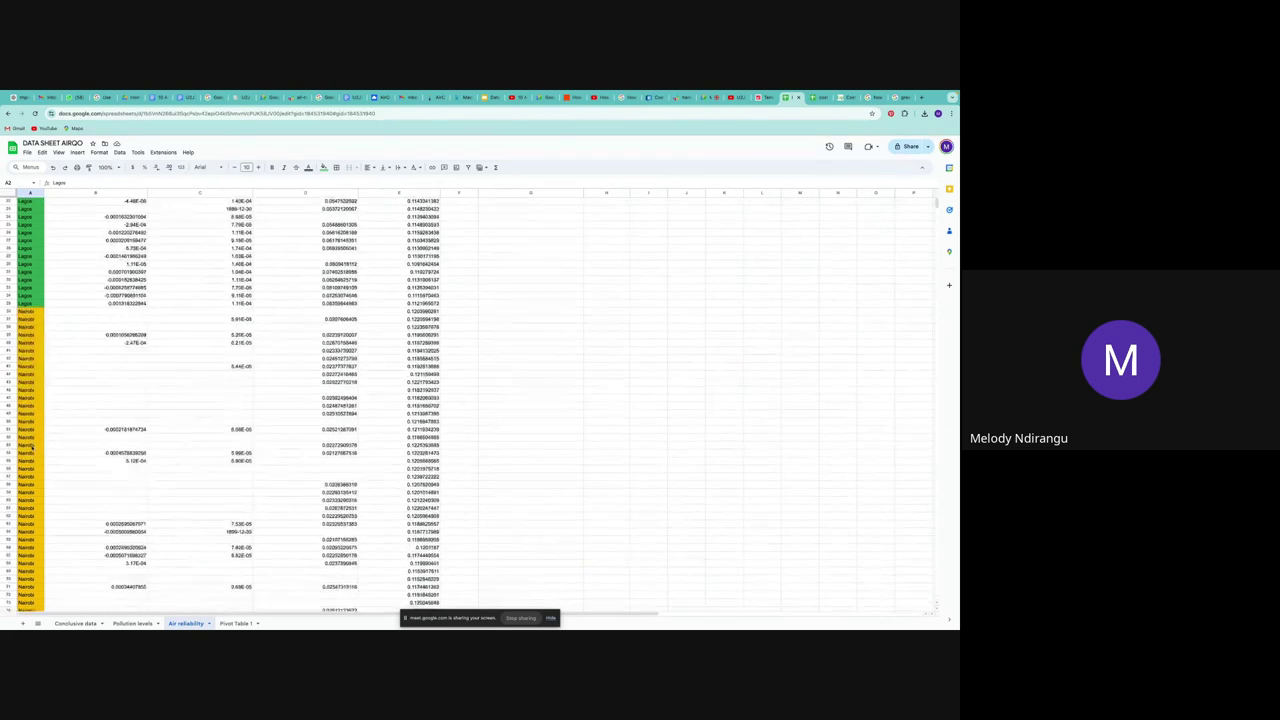
scroll(32, 449, "up", 20)
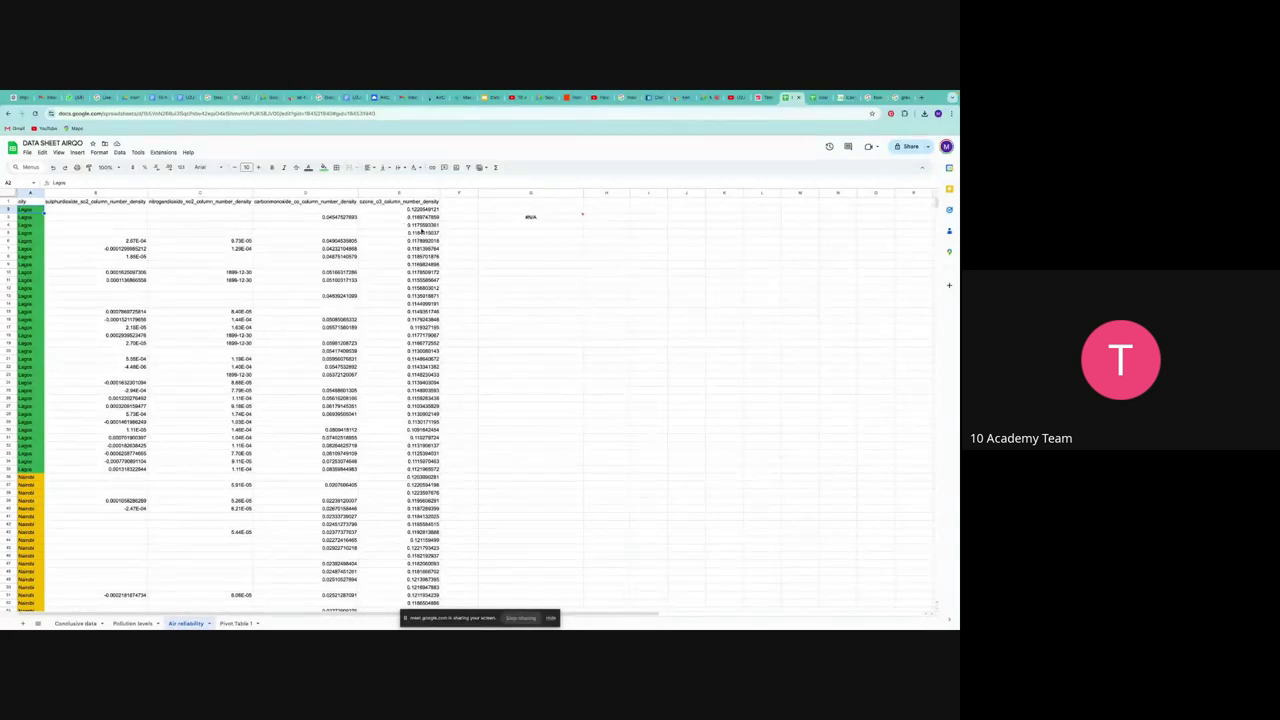
- Correct the FILTER formula in G3 so its condition compares the city column range with "Lagos" using an equals sign and quotation marks
left_click(505, 218)
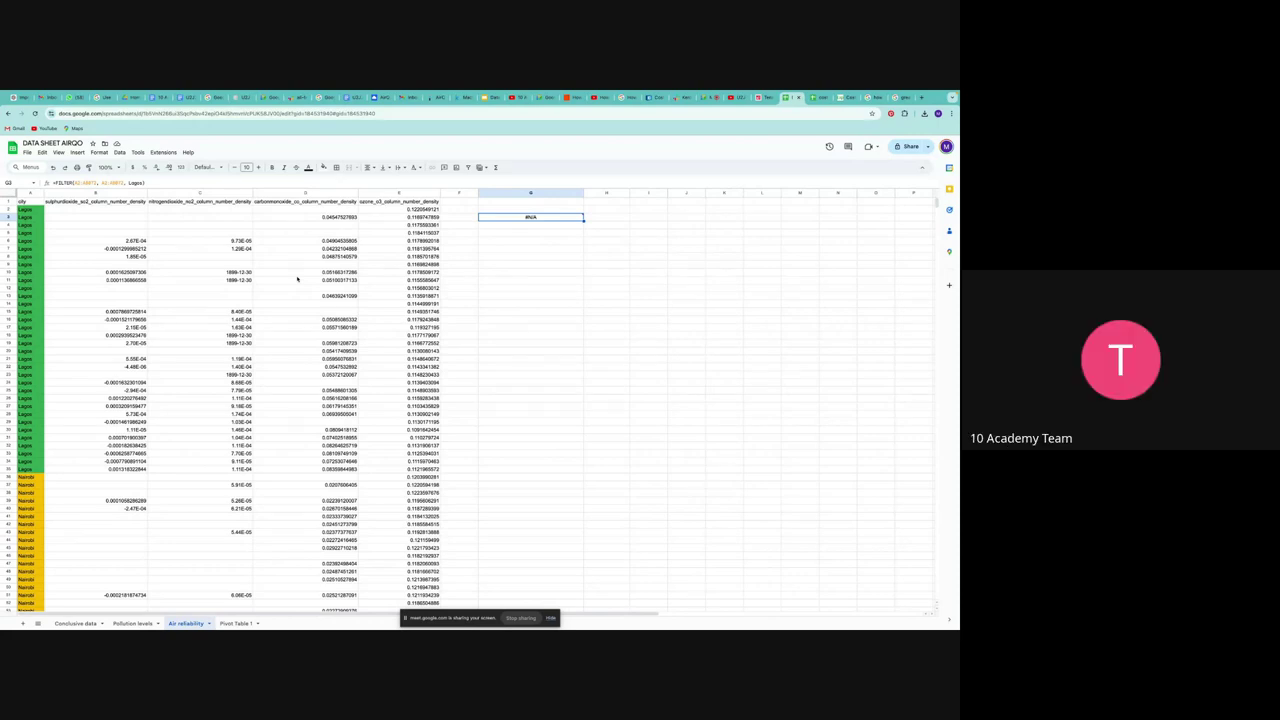
key("Return")
mouse_move(498, 221)
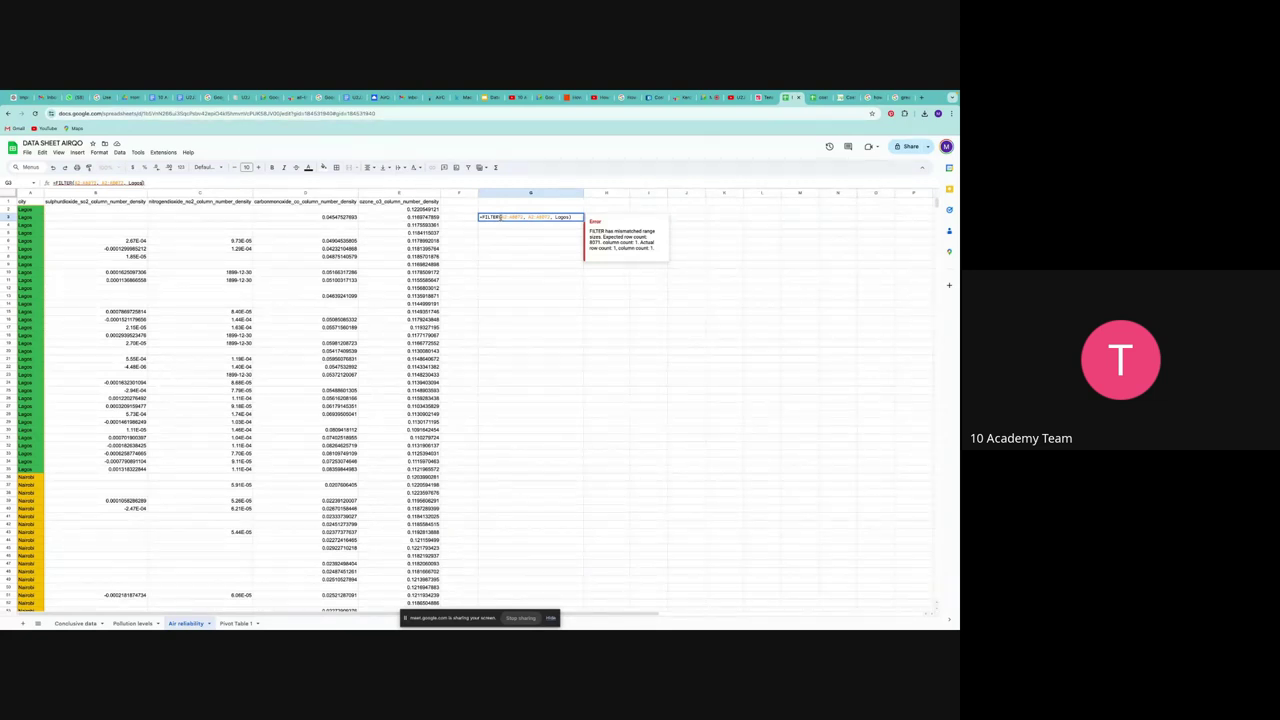
left_click(501, 217)
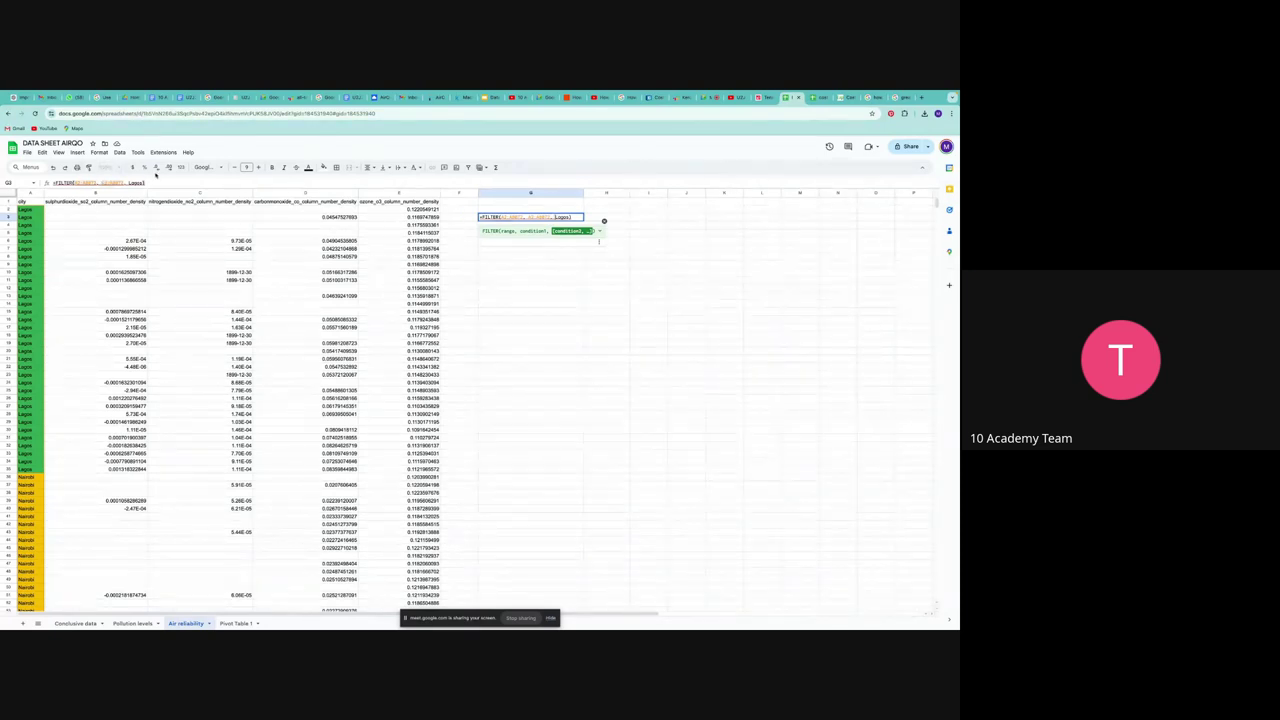
type("\"")
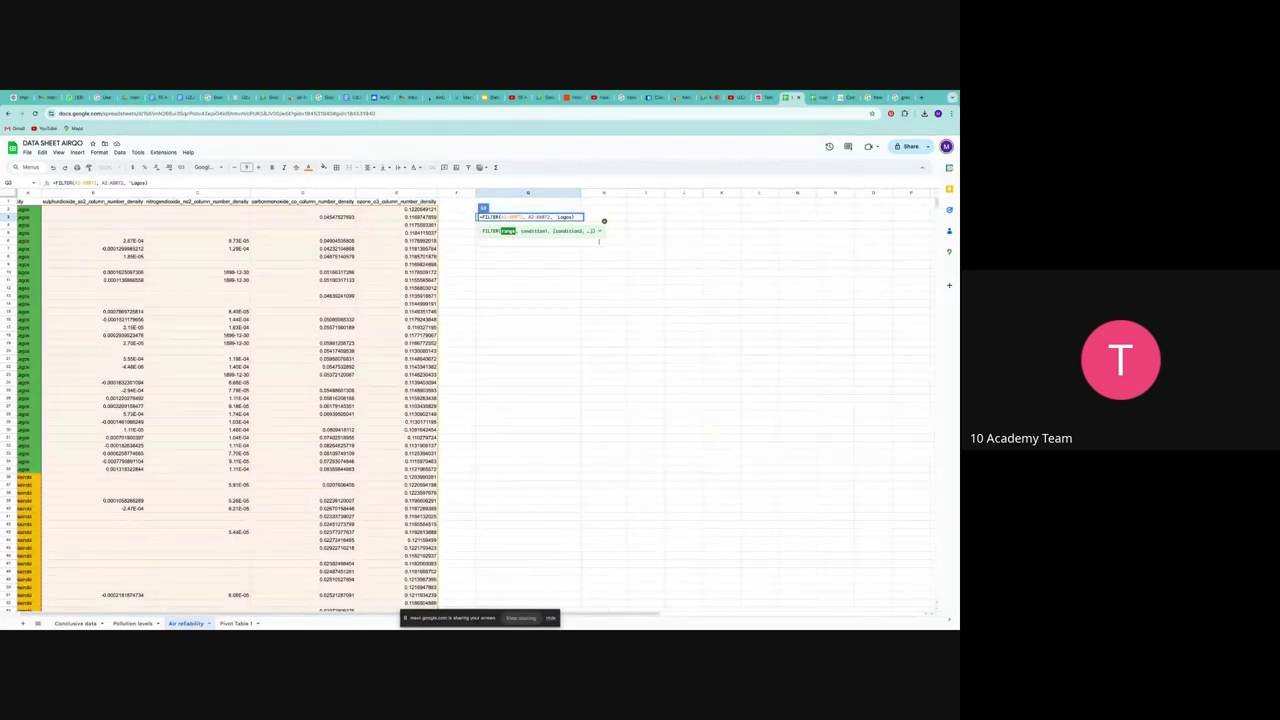
left_click(531, 217)
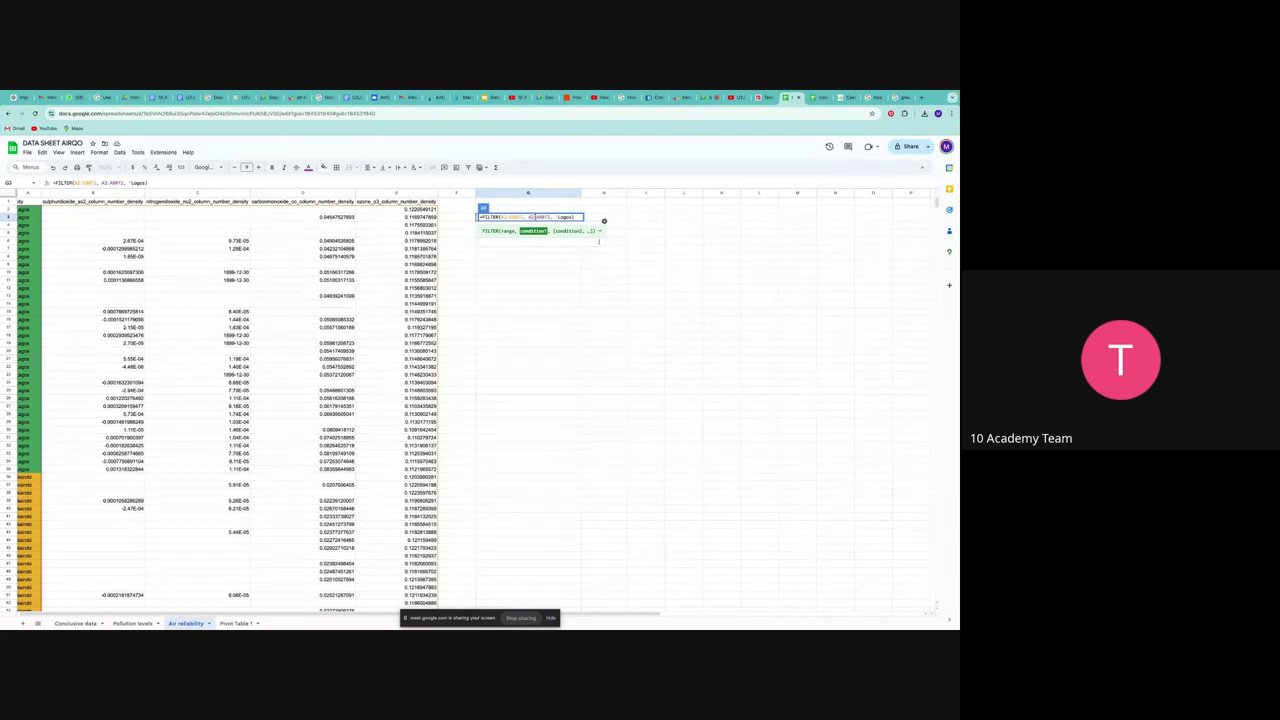
left_click(549, 217)
type("\"Logos\"")
type("=")
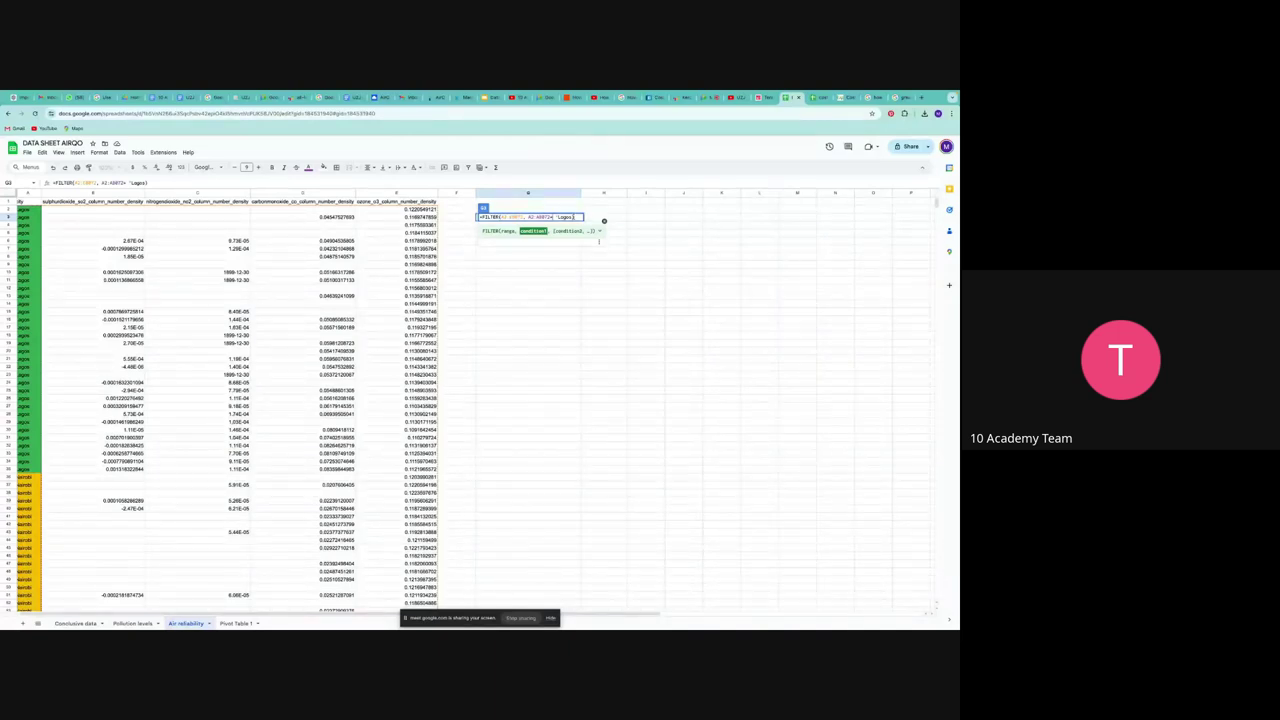
type(")")
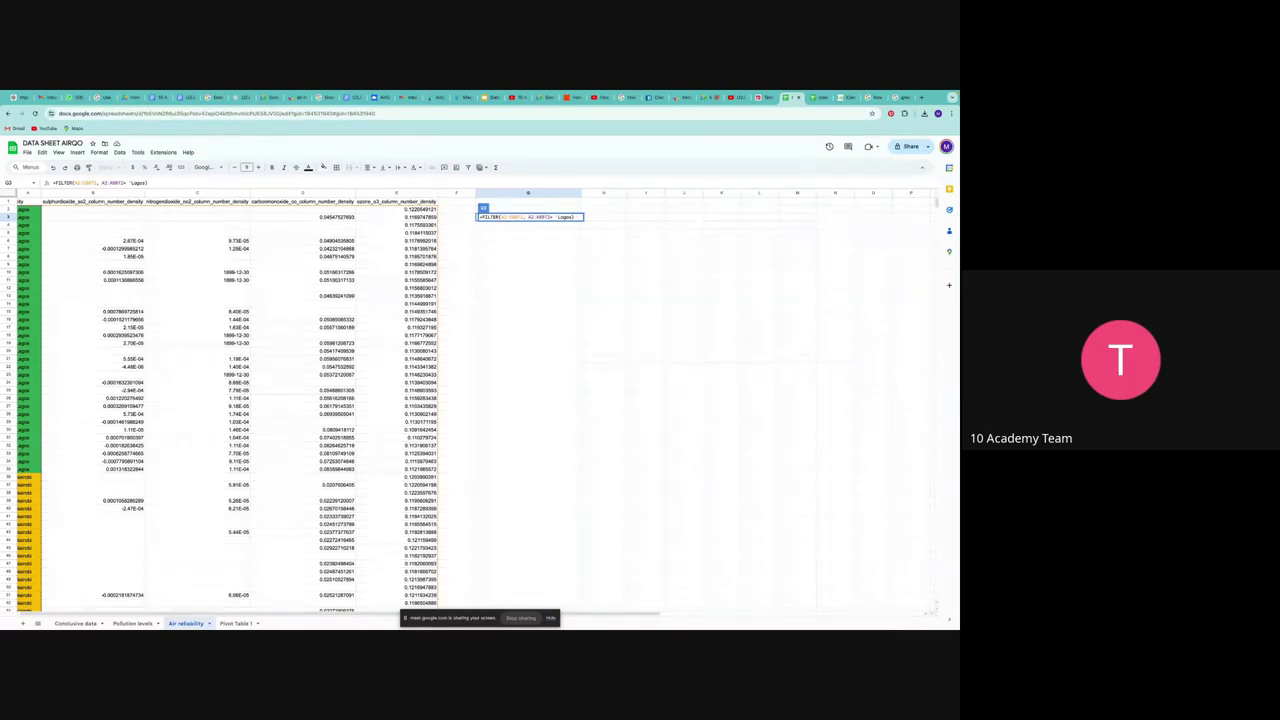
type("\")")
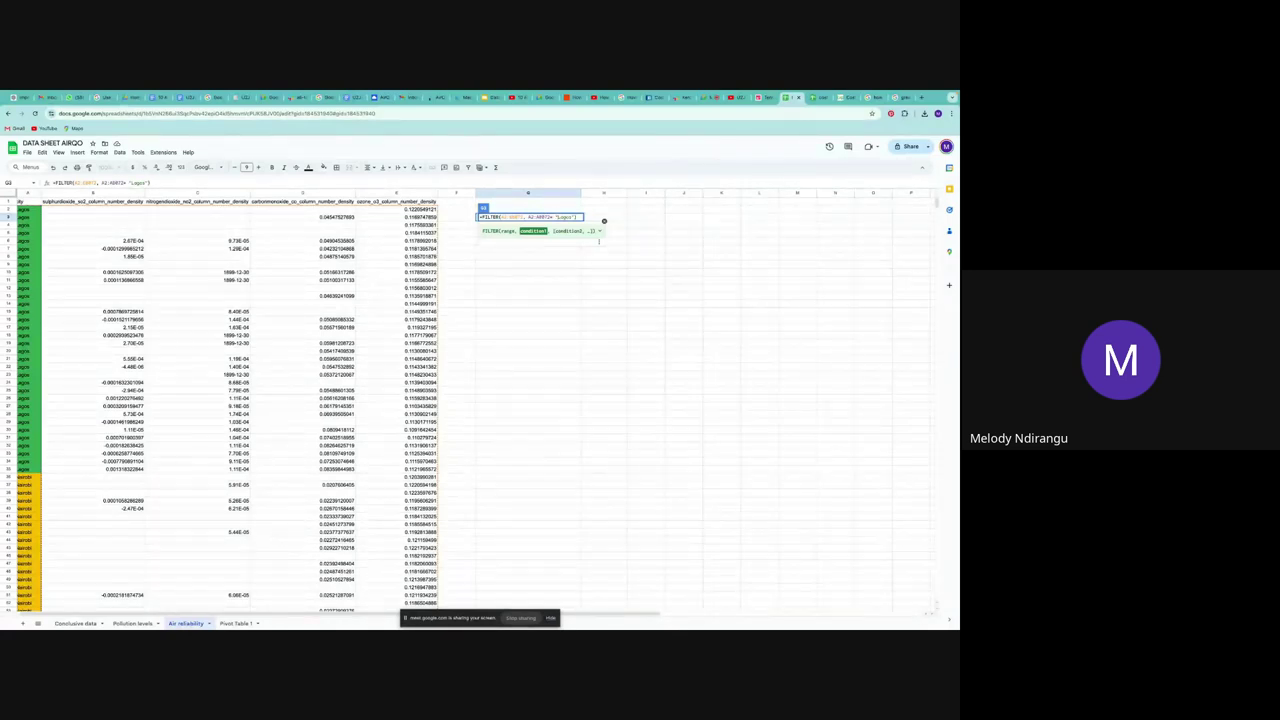
key("Return")
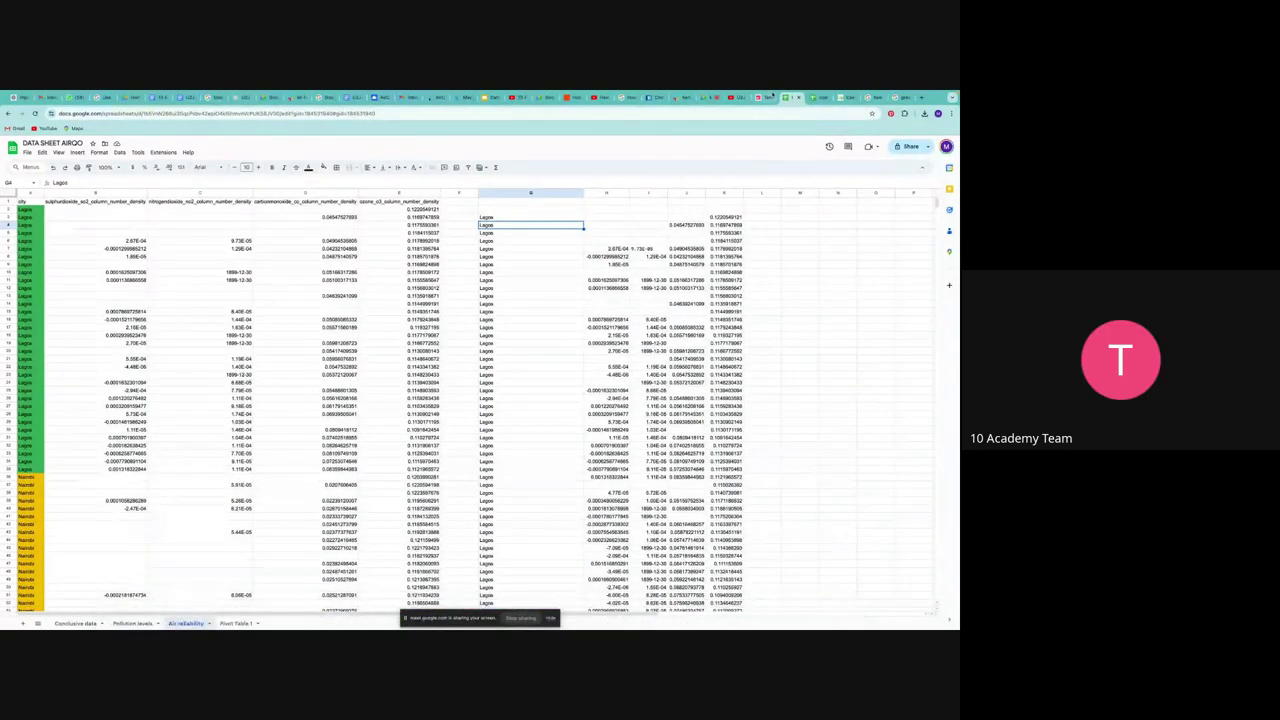
- Switch to the cost of living data spreadsheet and set the zoom of the Kampala data sheet to 125%
left_click(816, 97)
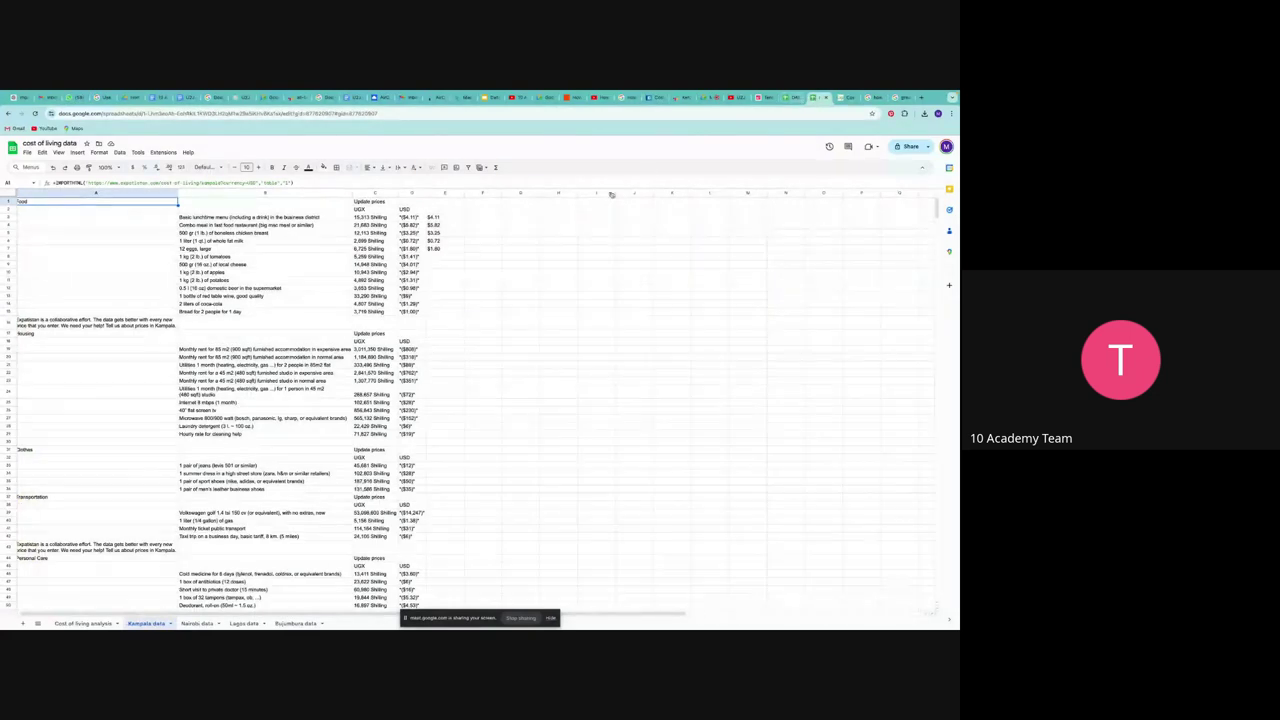
left_click(406, 217)
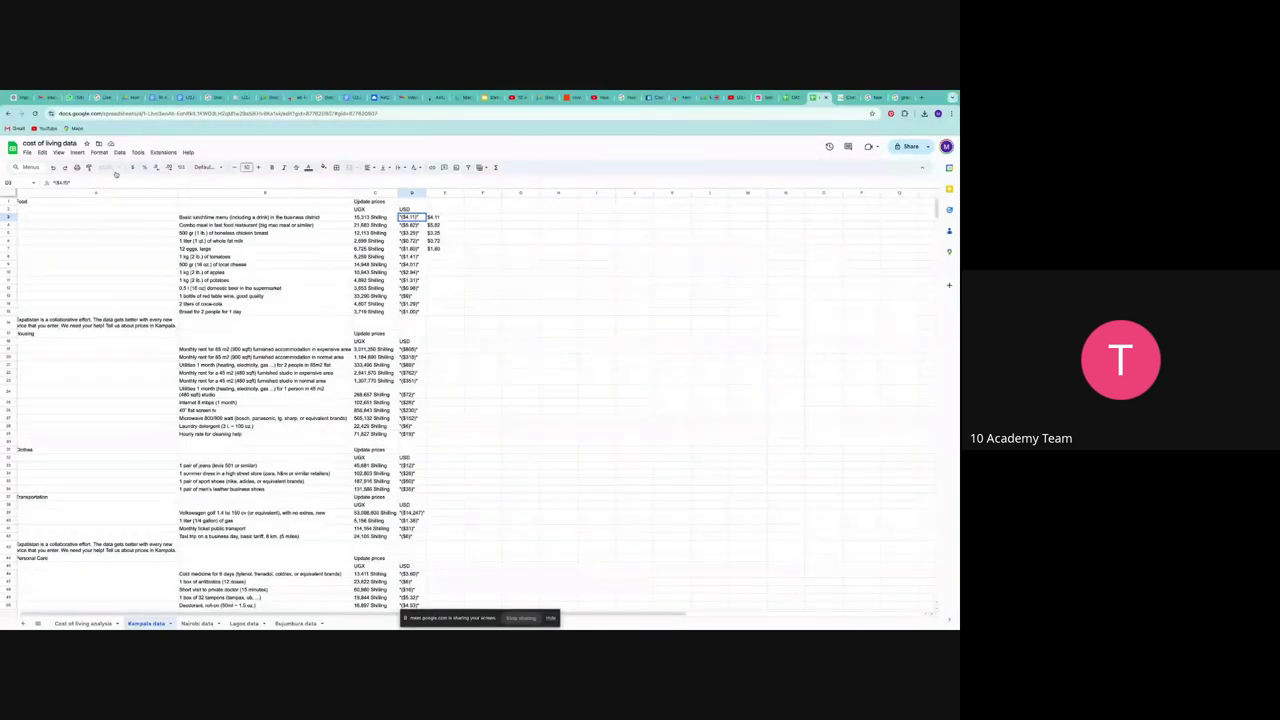
left_click(531, 314)
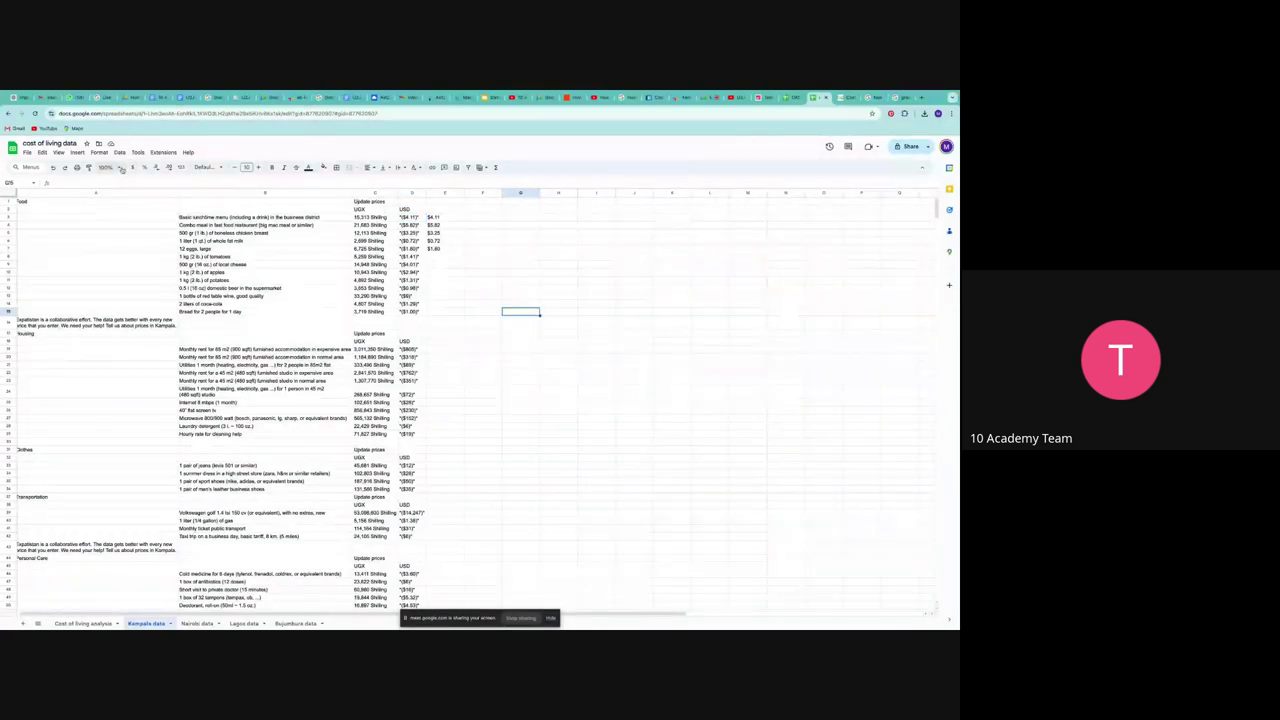
left_click(106, 167)
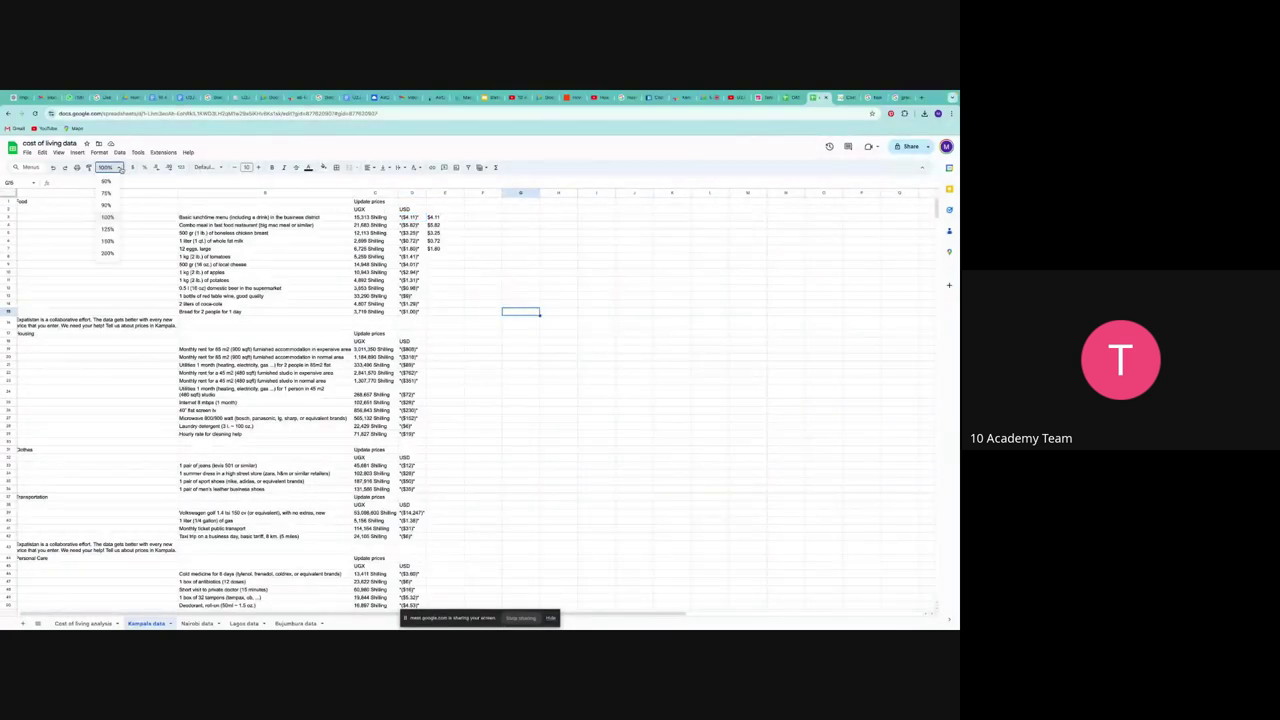
left_click(112, 229)
- Try to clear the dollar amounts from E3:E8 beside the USD column and undo the deletion
left_click(519, 225)
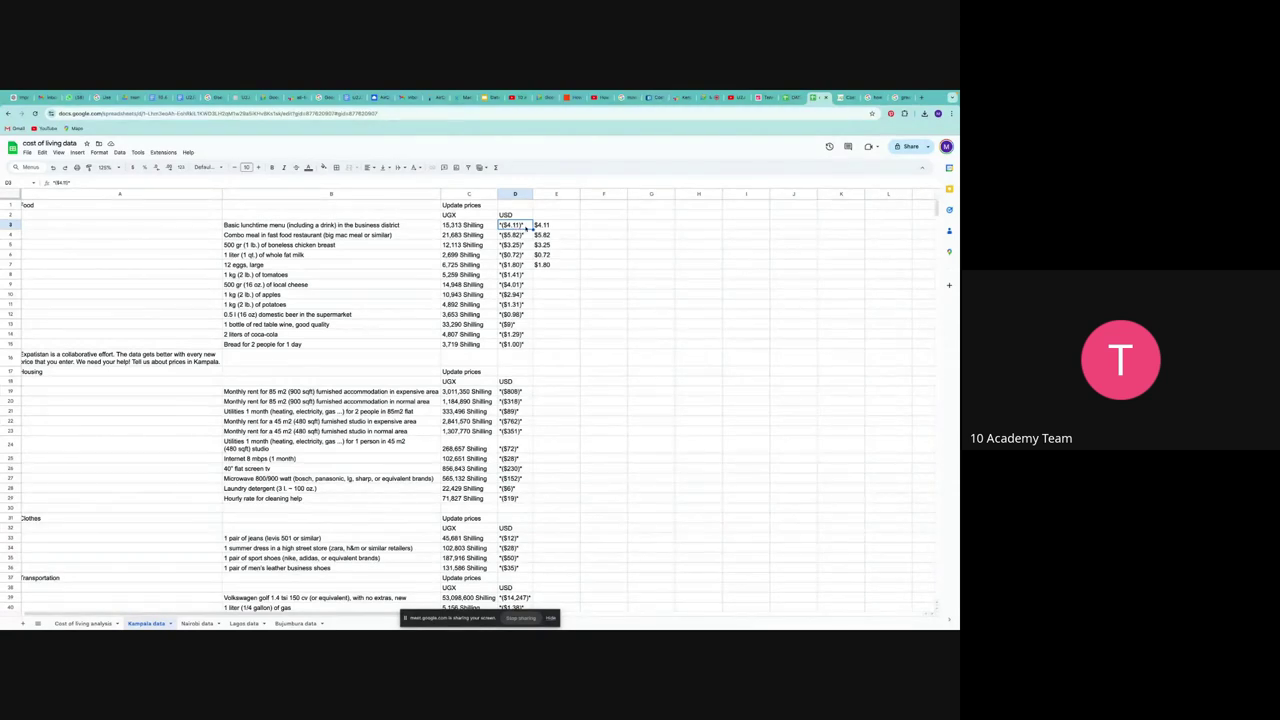
left_click_drag(540, 226, 556, 275)
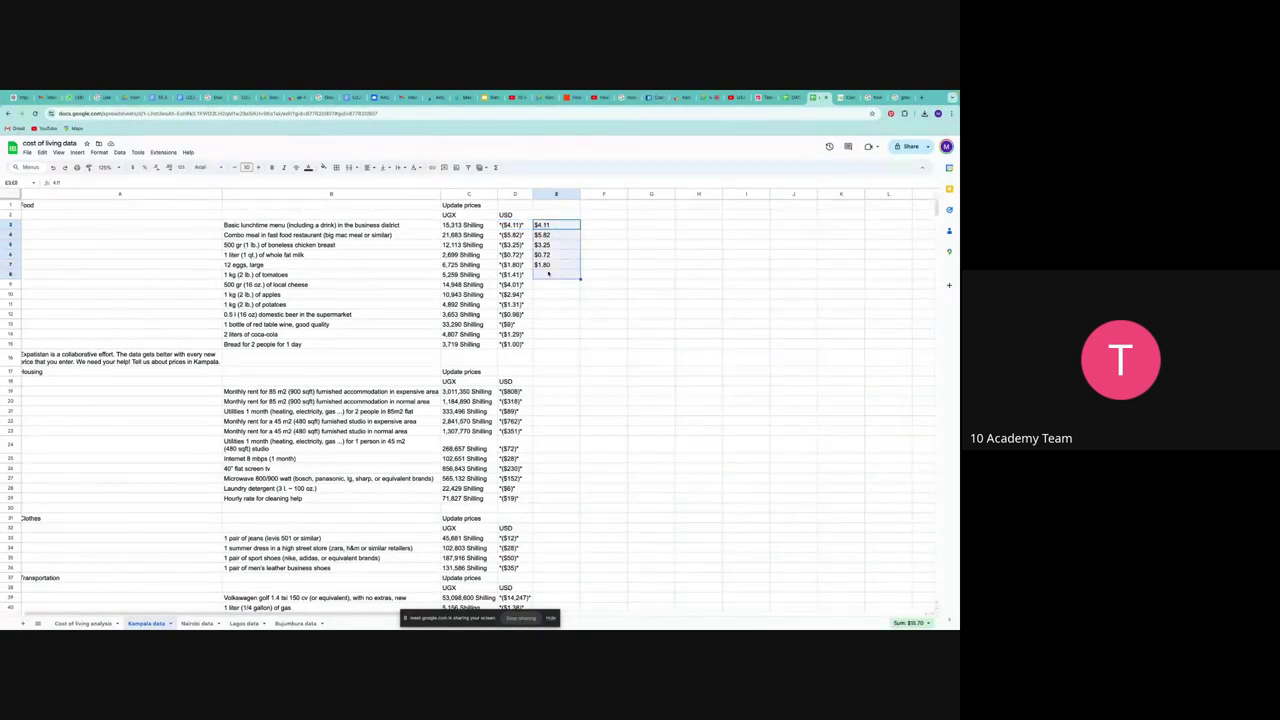
left_click(605, 216)
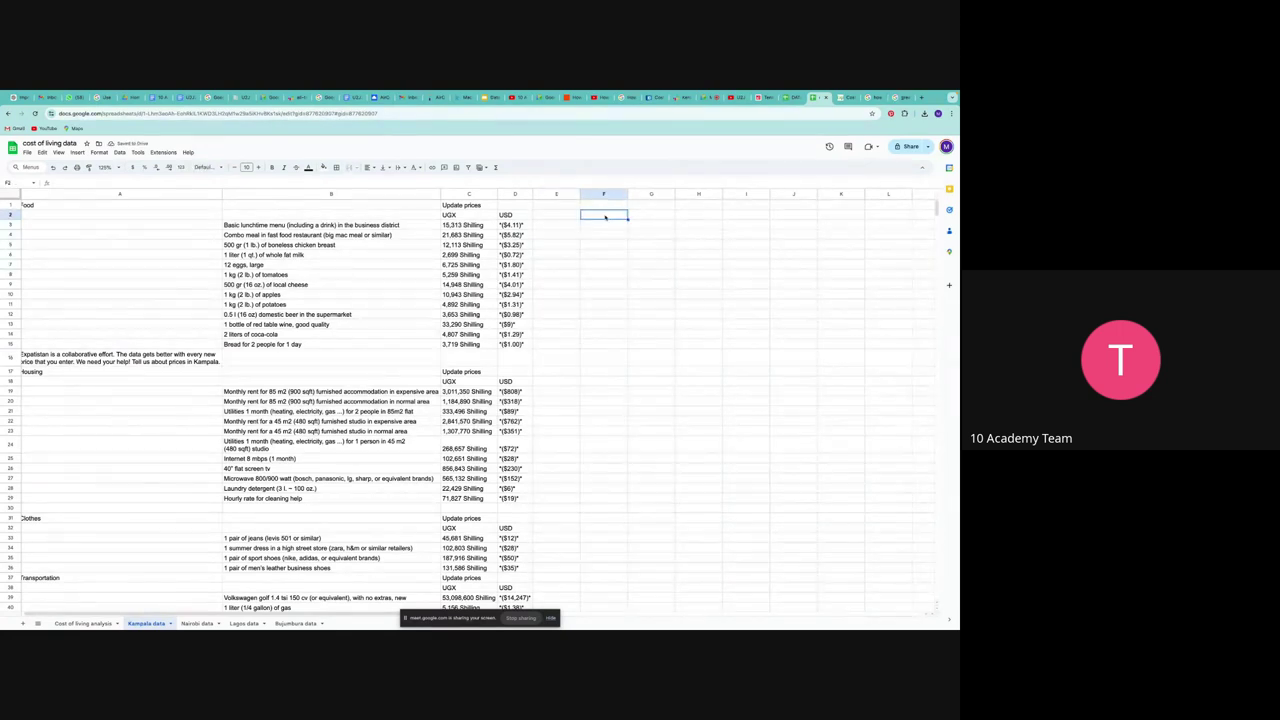
key("ctrl+z")
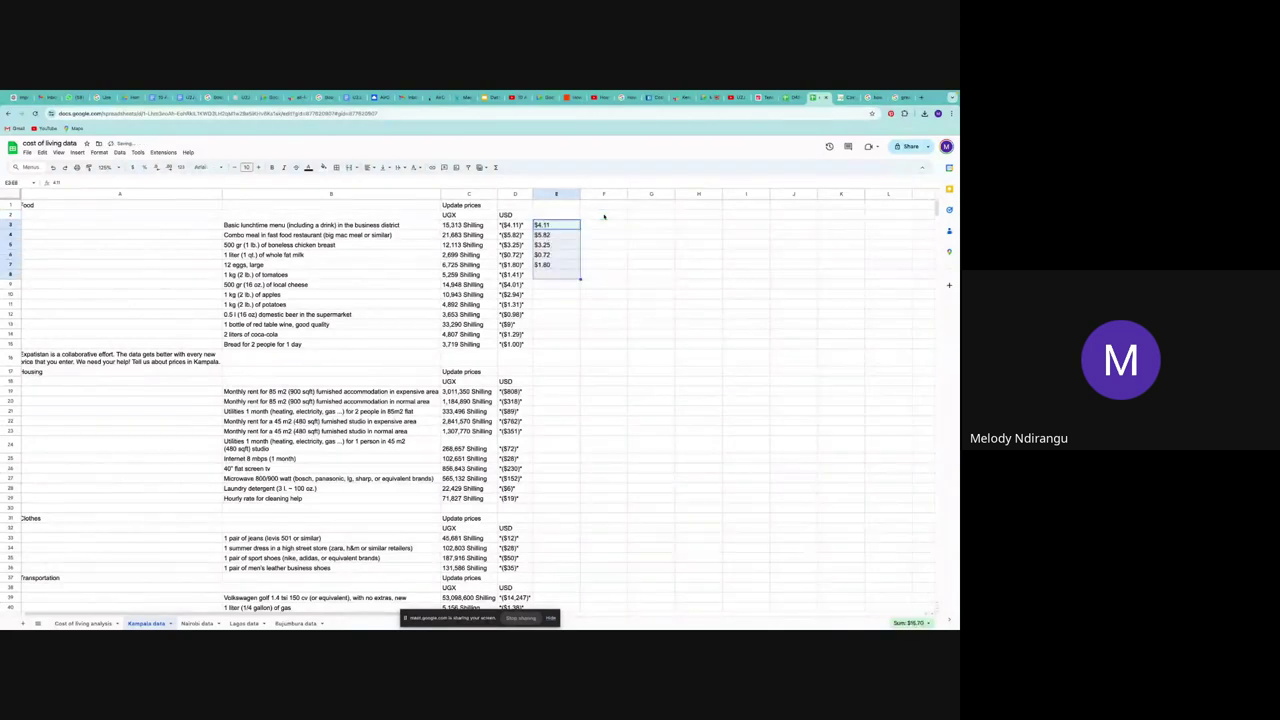
left_click(604, 216)
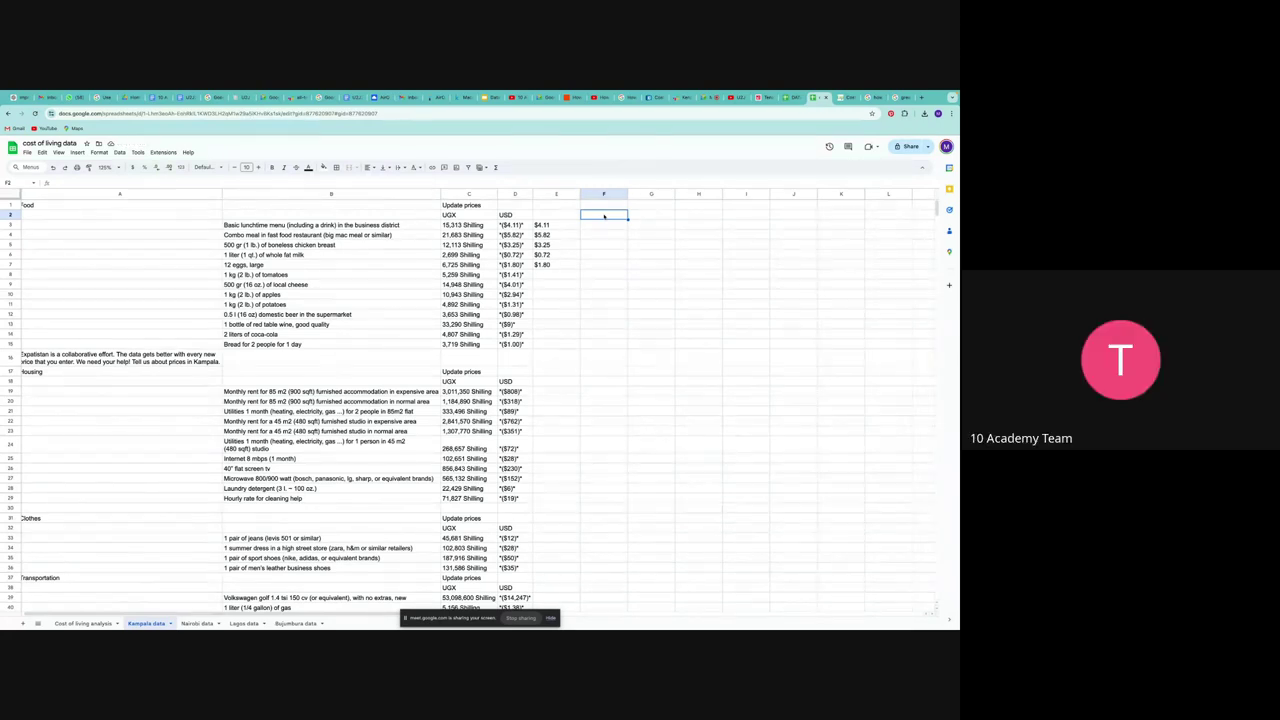
- Start a formula in F3 with an equals sign and open the in-call messages in the Google Meet call
left_click(604, 226)
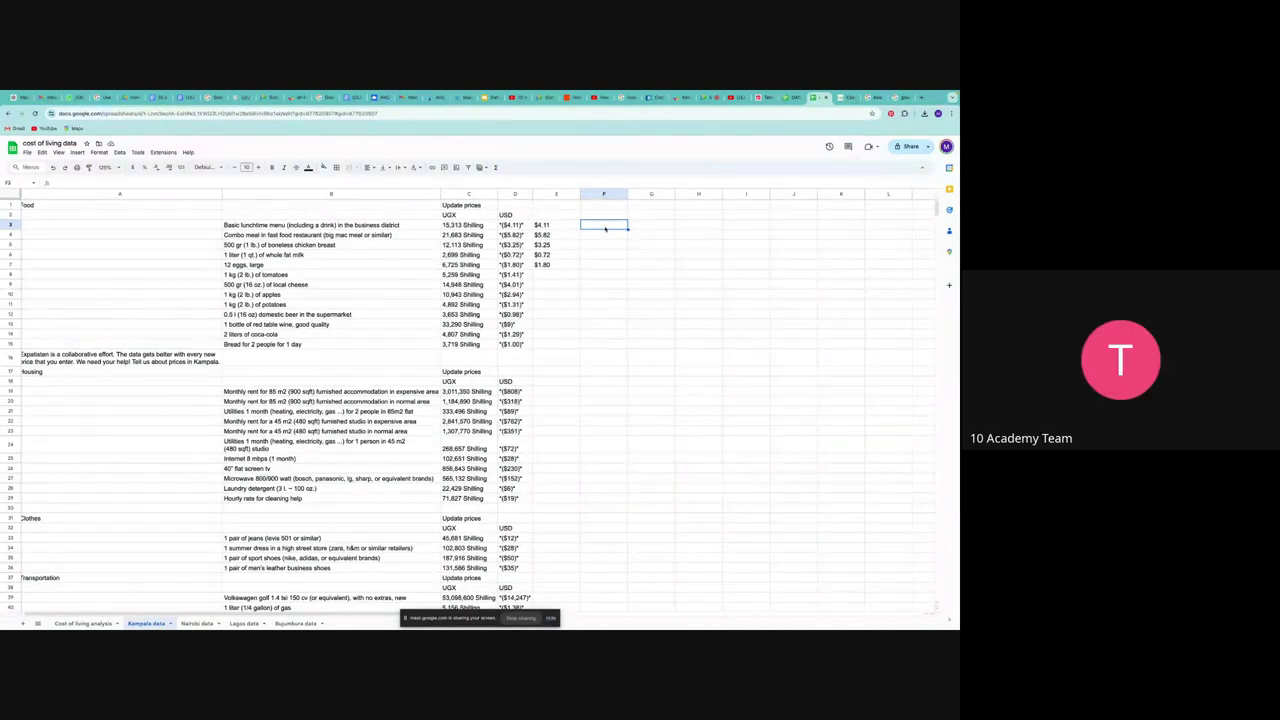
type("=")
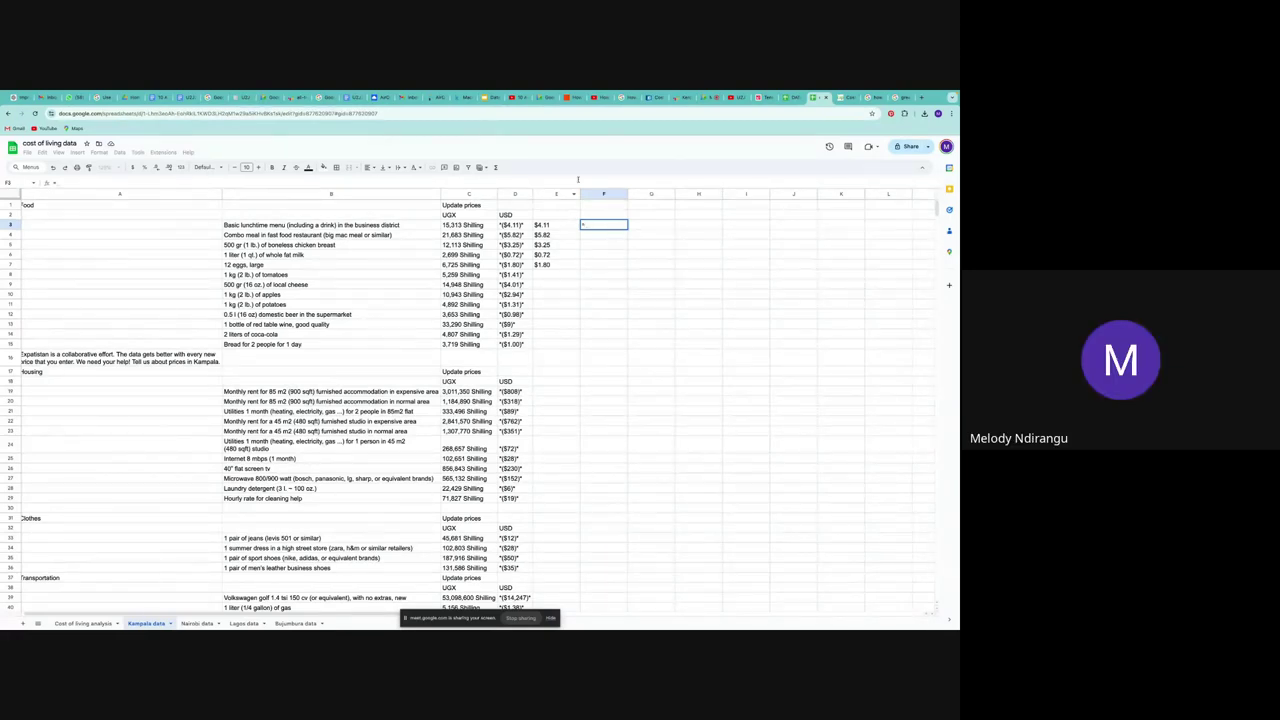
left_click(708, 98)
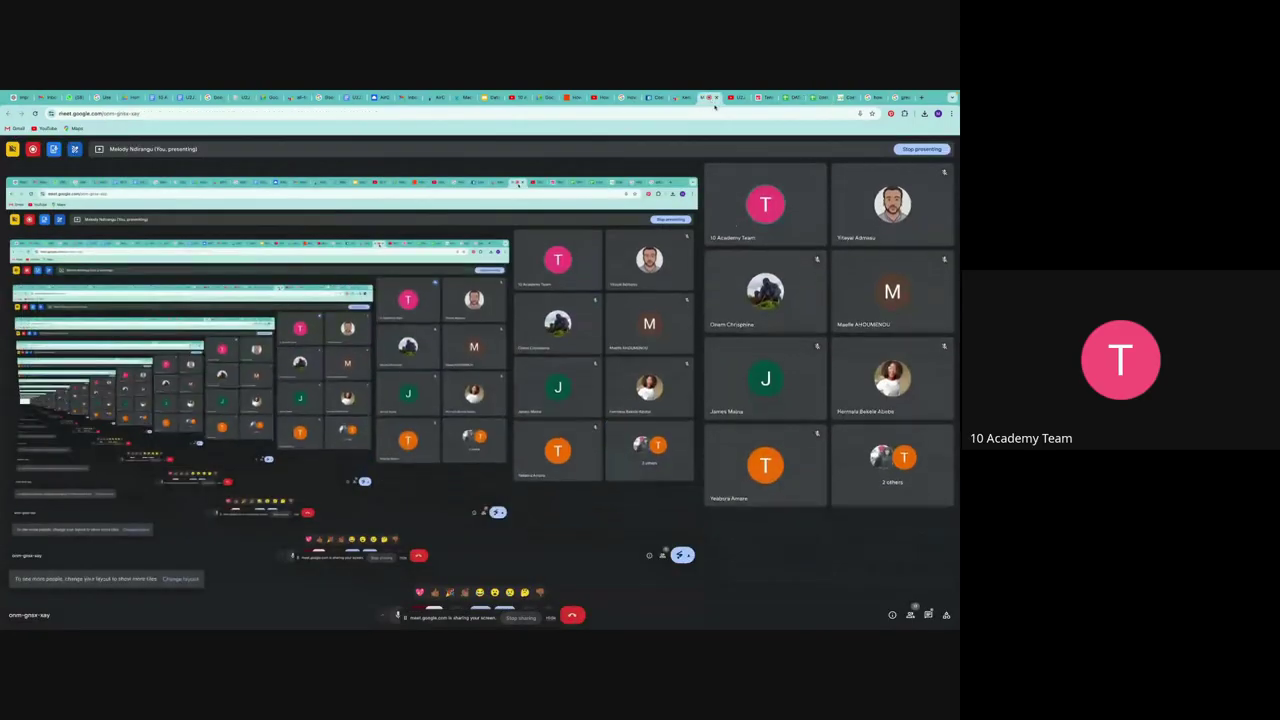
left_click(928, 614)
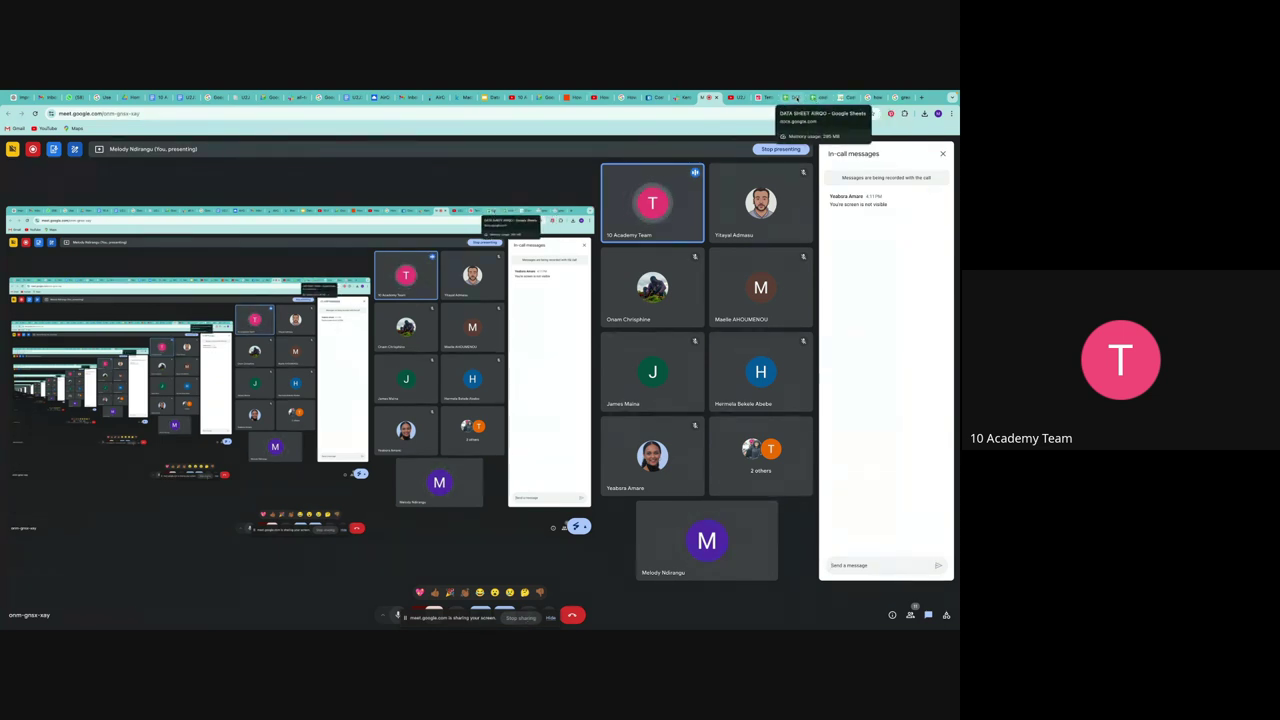
left_click(812, 97)
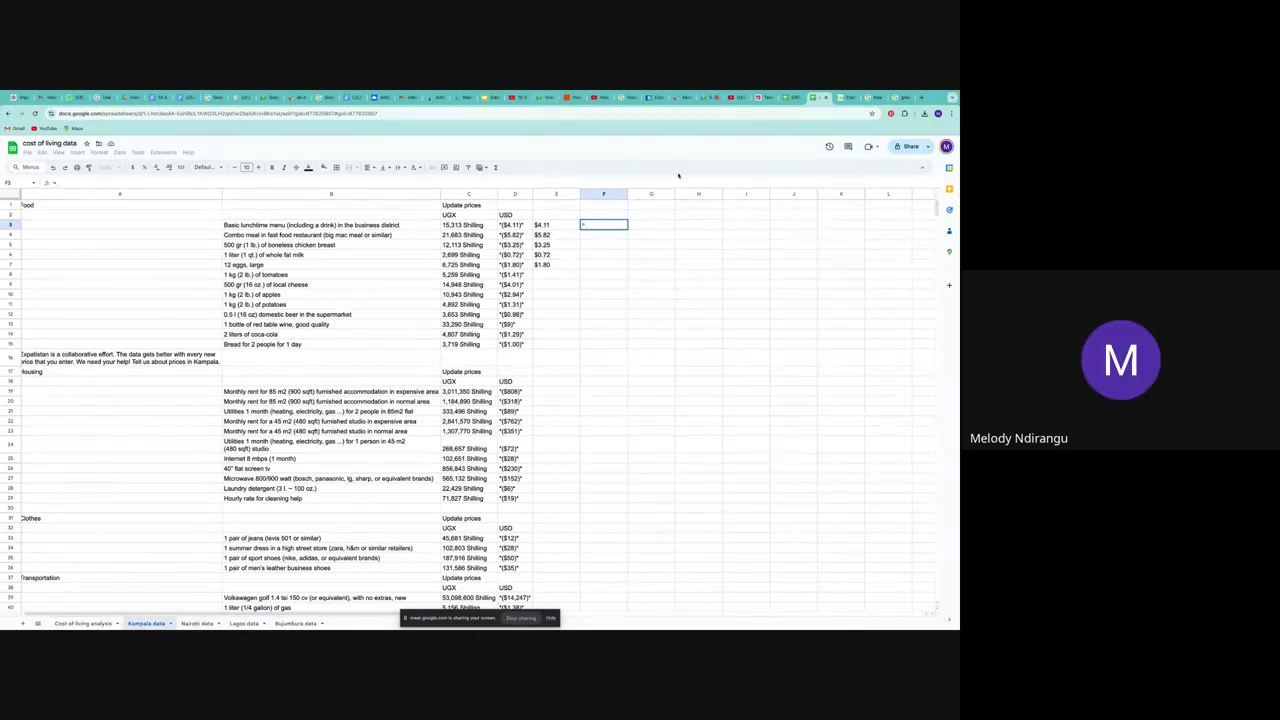
- Copy the conversion formula from the Google Meet chat and enter it in F3 as =VALUE(SUBSTITUTE(E3, "$", ""))
left_click(706, 98)
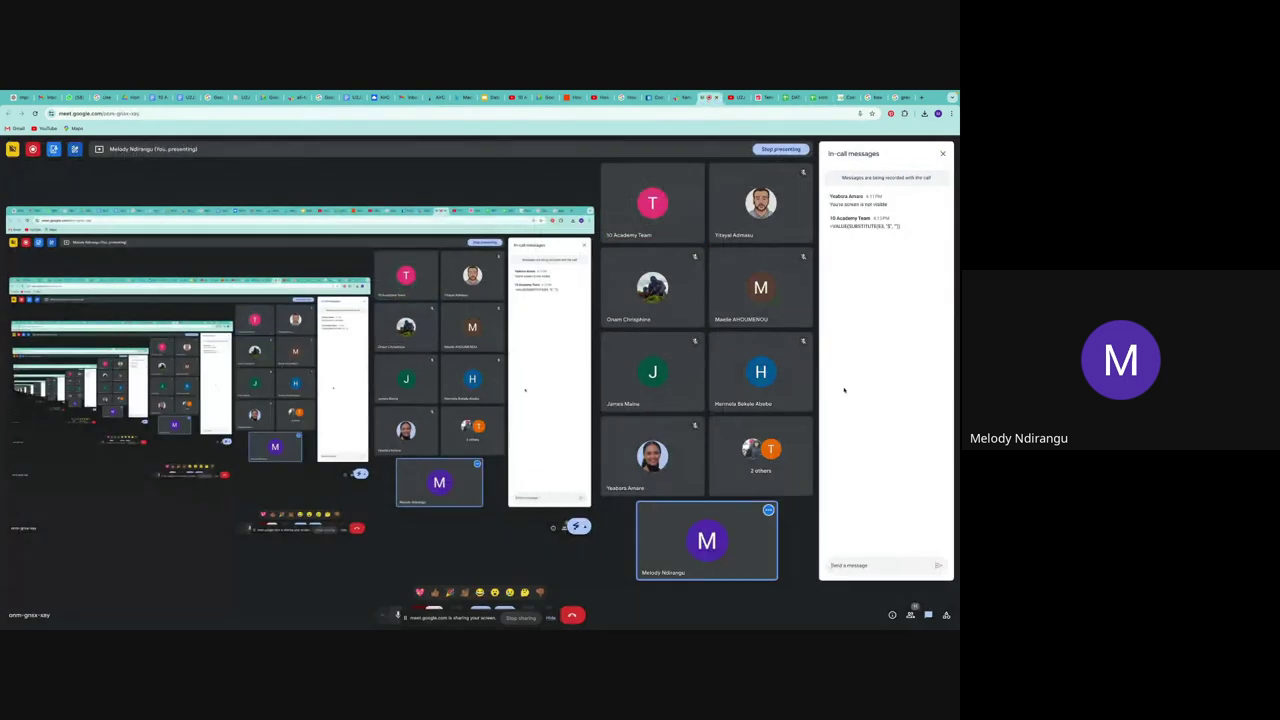
left_click_drag(830, 226, 895, 227)
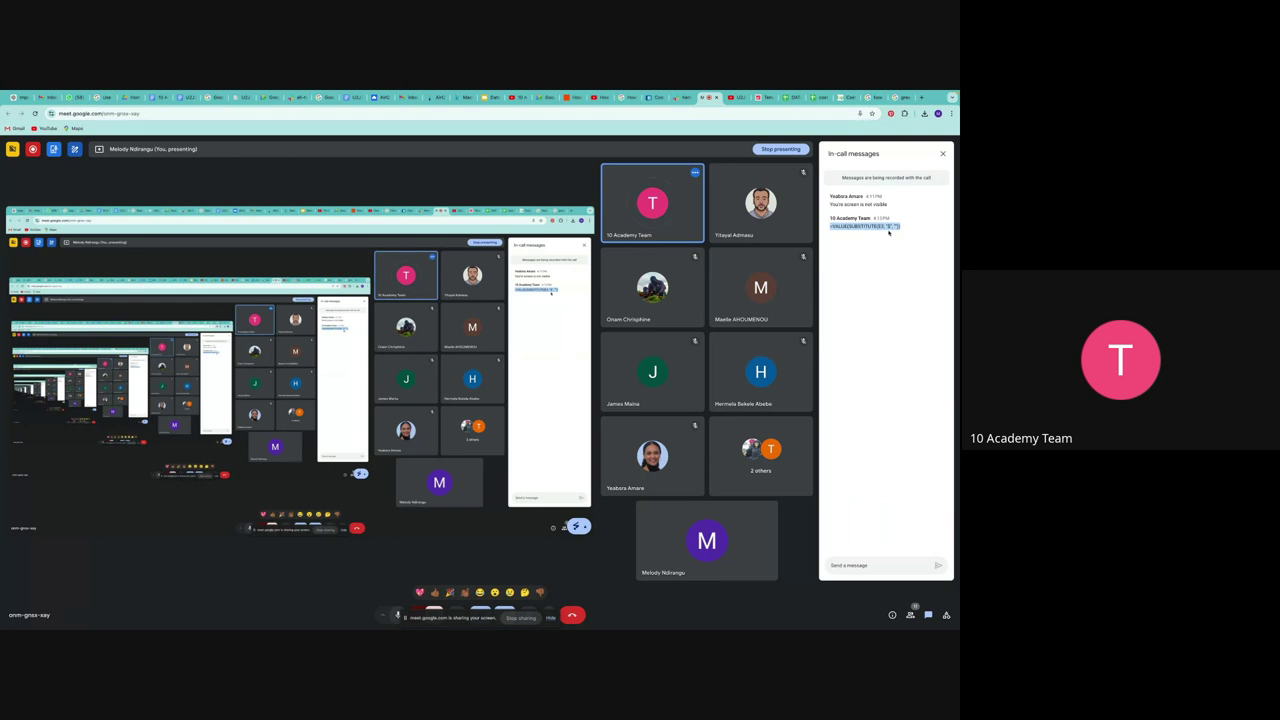
left_click(797, 97)
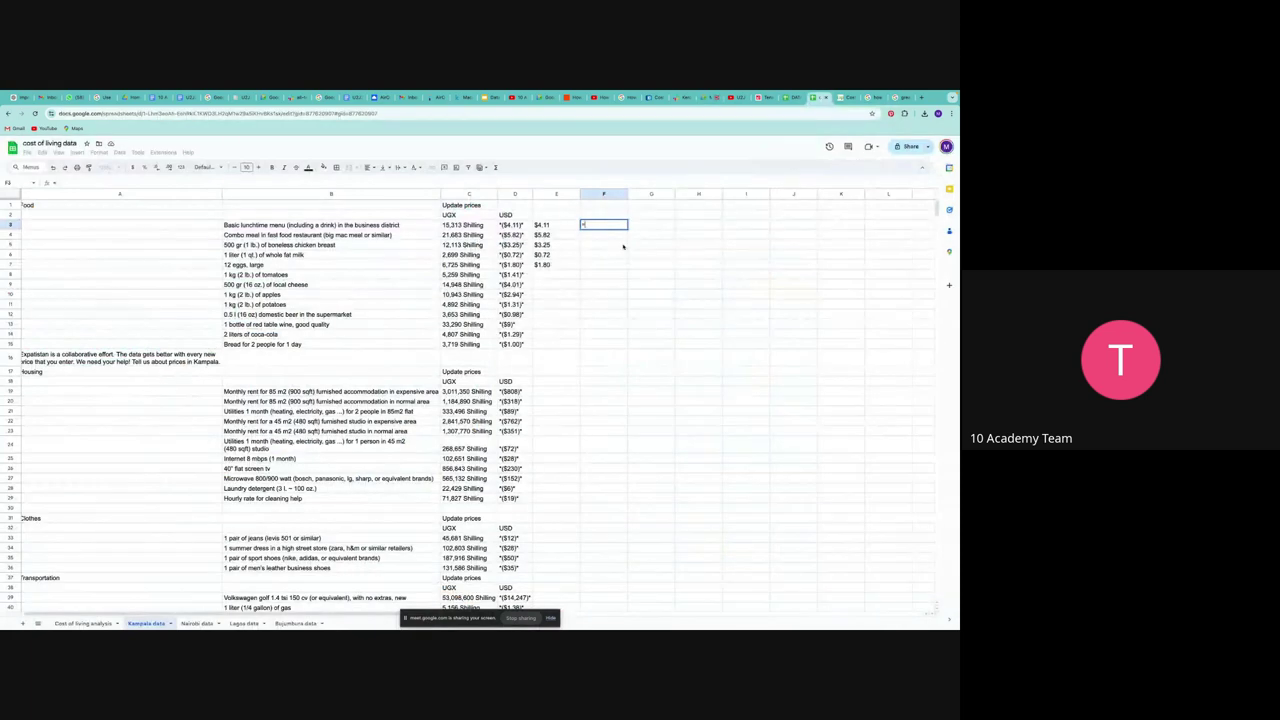
type("=VALUE(SUBSTITUTE(E3, \"$\", \"\"))")
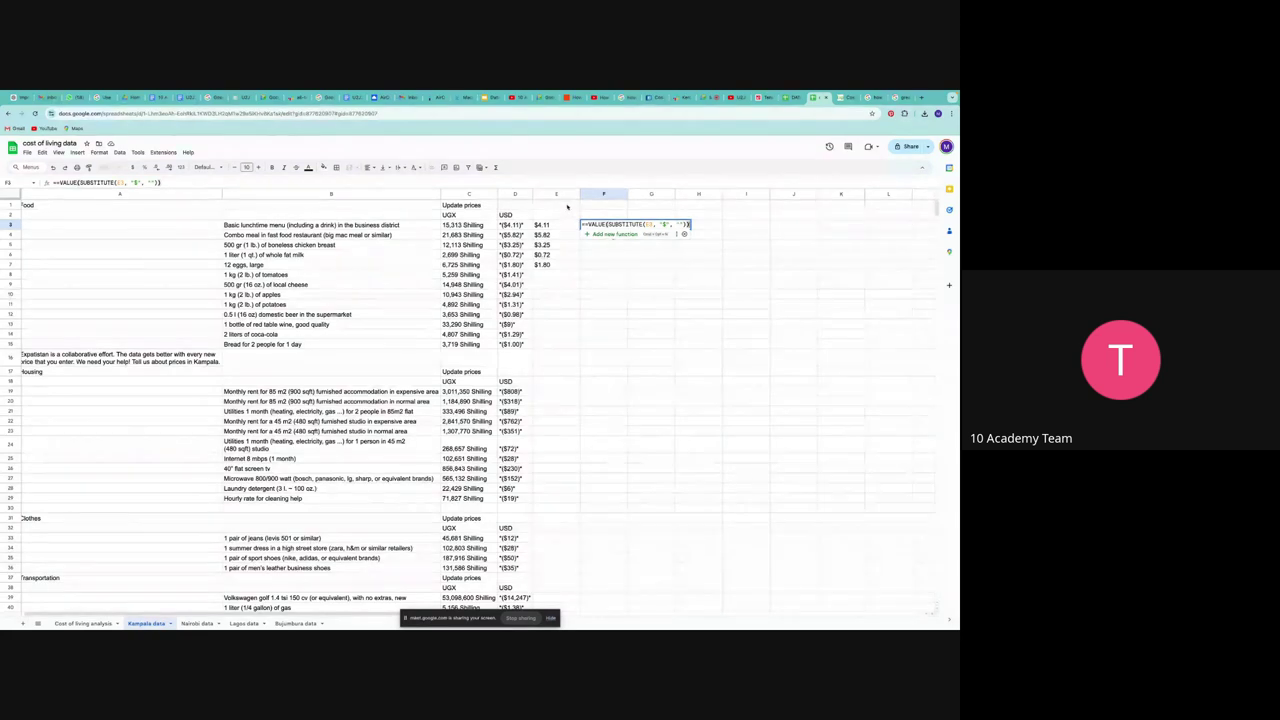
left_click(584, 224)
key("BackSpace")
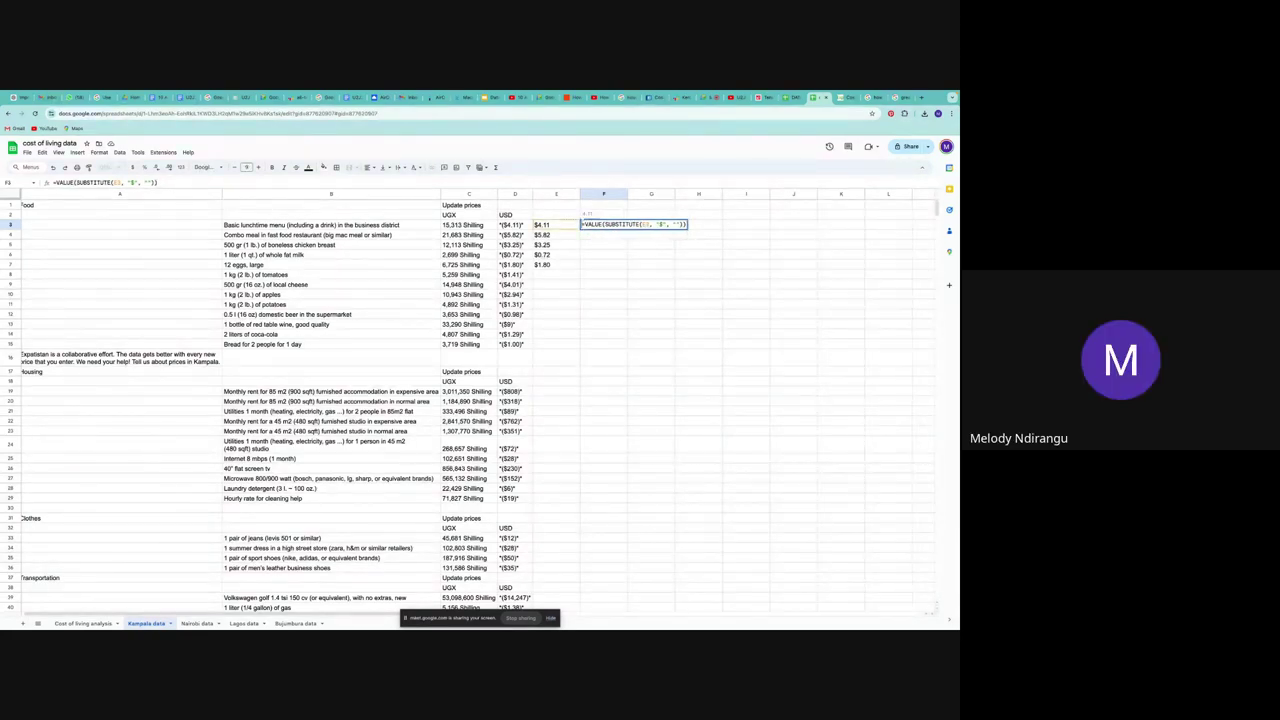
key("Return")
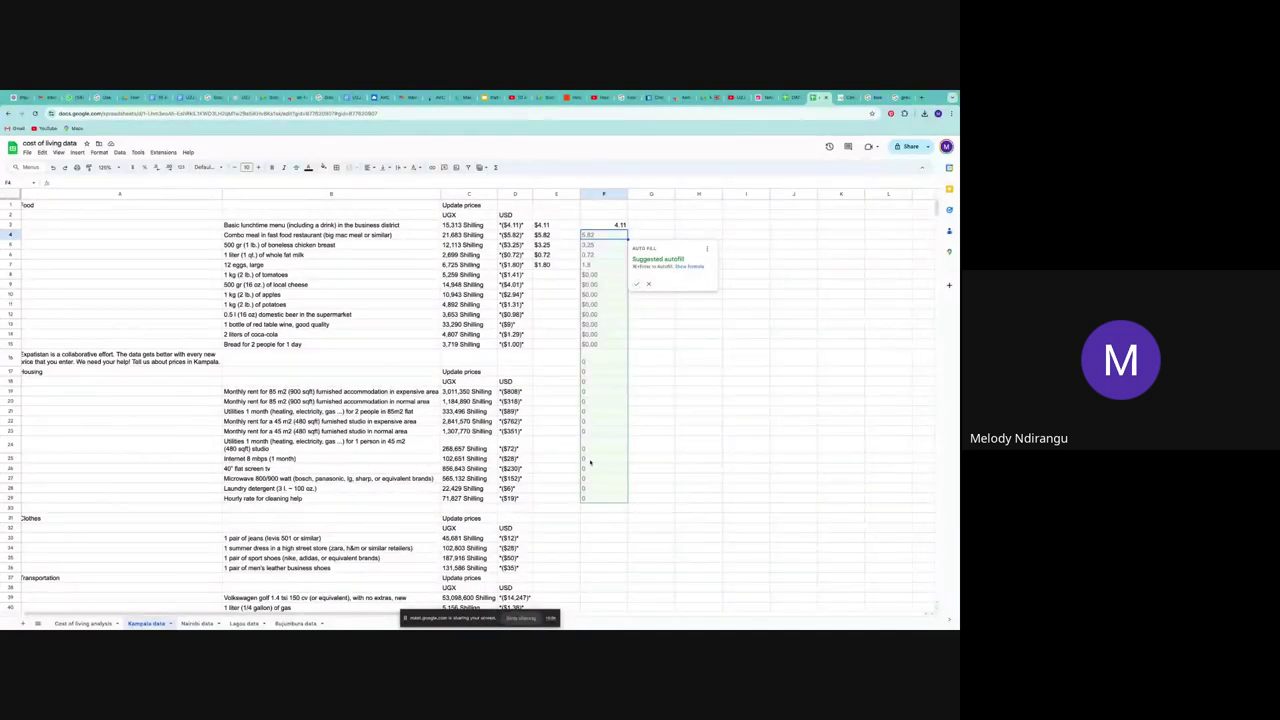
- Switch to the DATA SHEET AIRQO spreadsheet and examine the sulphur dioxide and nitrogen dioxide columns for blank and wrongly formatted values
left_click(788, 97)
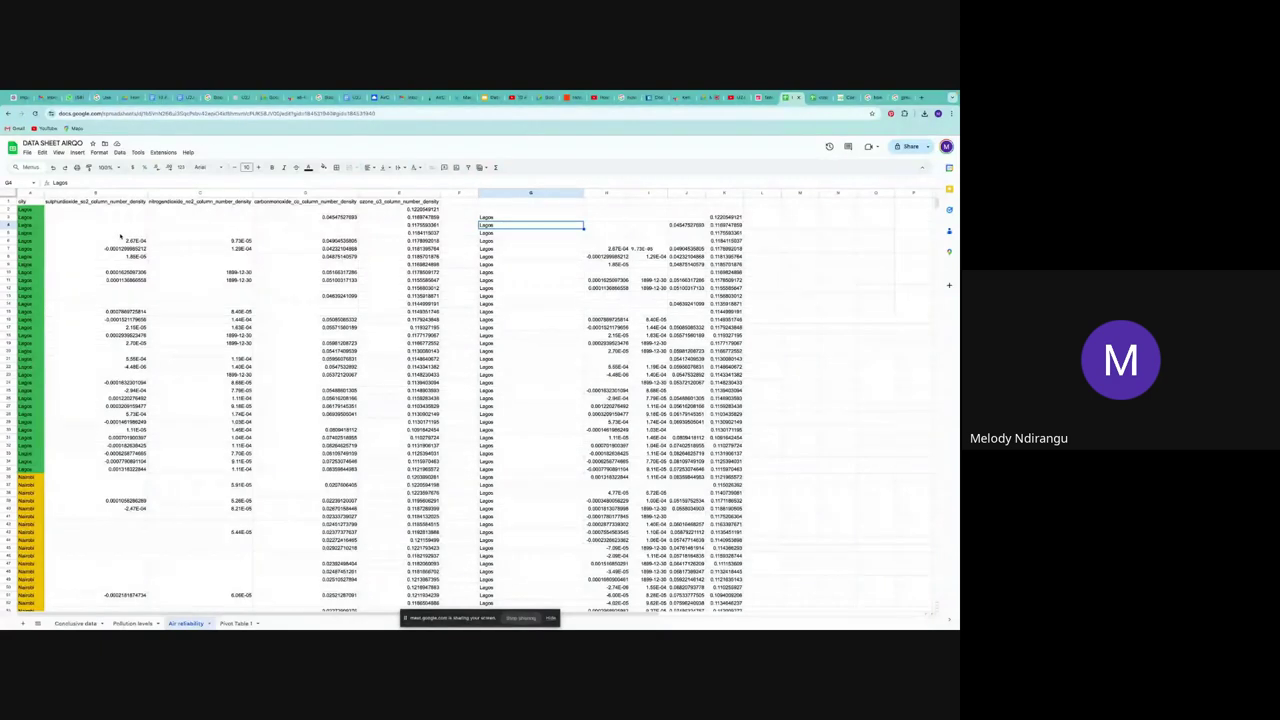
left_click_drag(124, 210, 131, 234)
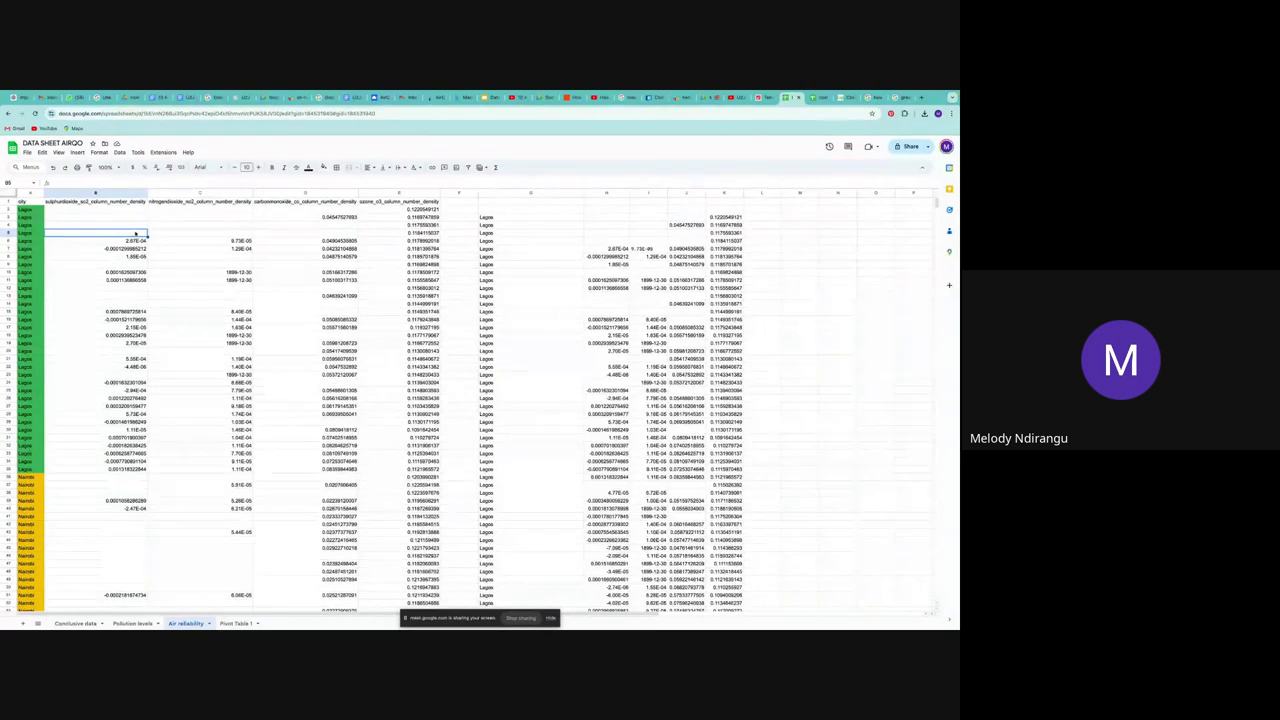
scroll(106, 497, "down", 5)
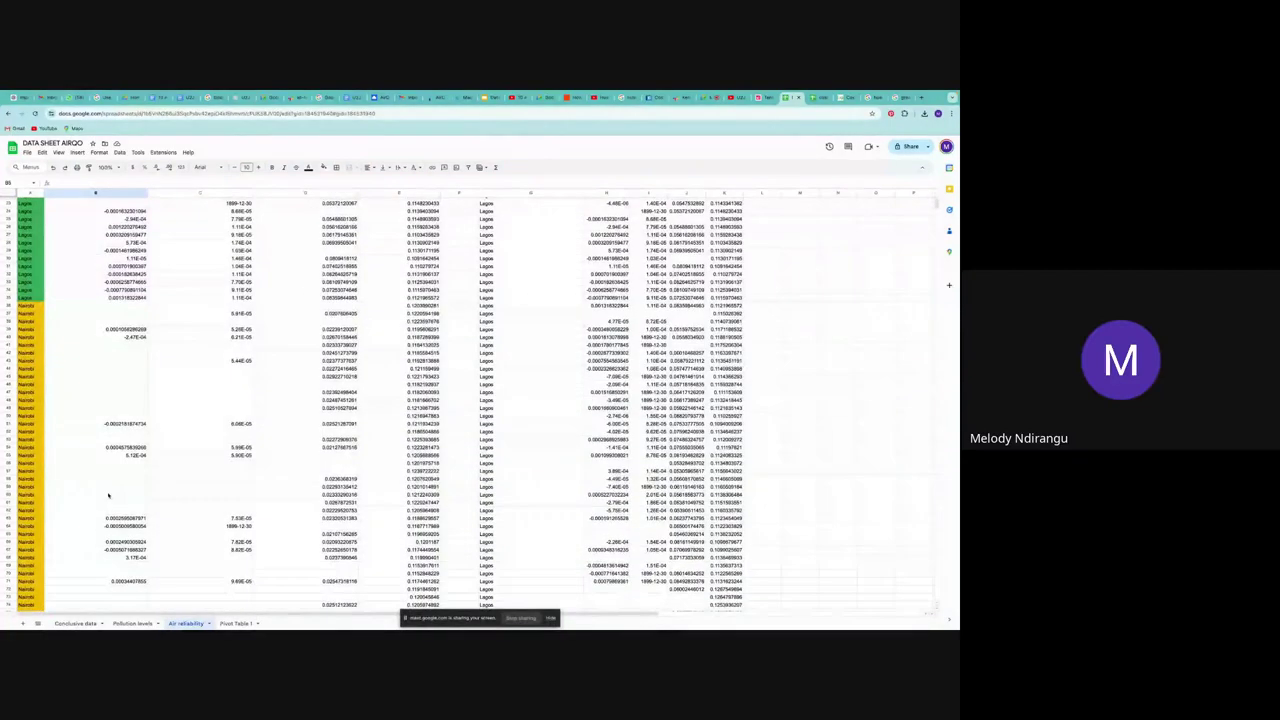
scroll(108, 495, "up", 5)
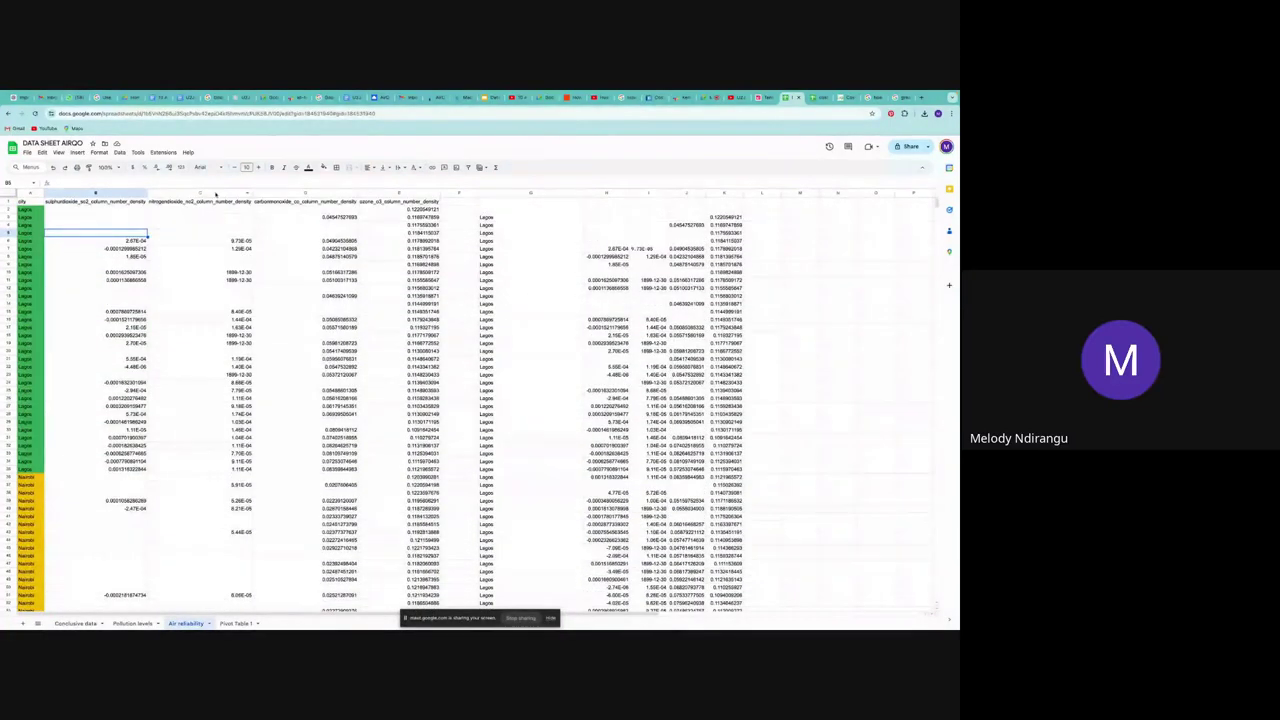
left_click(218, 201)
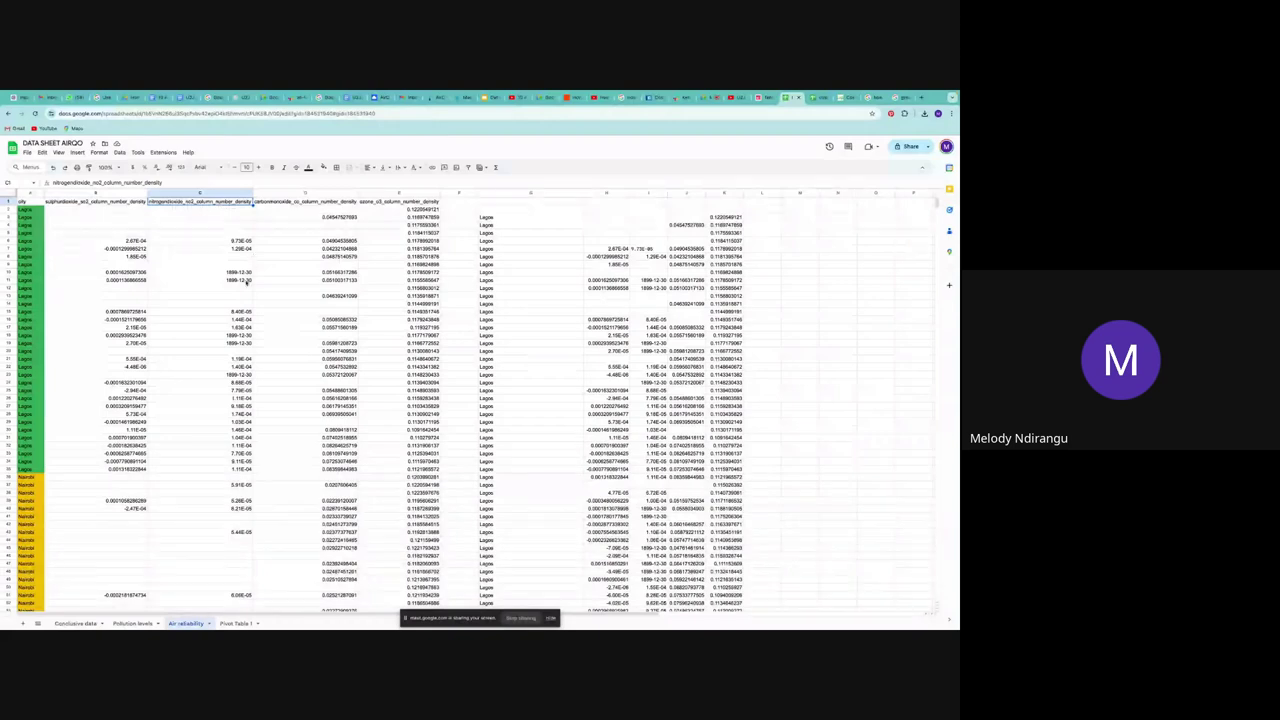
left_click(241, 313)
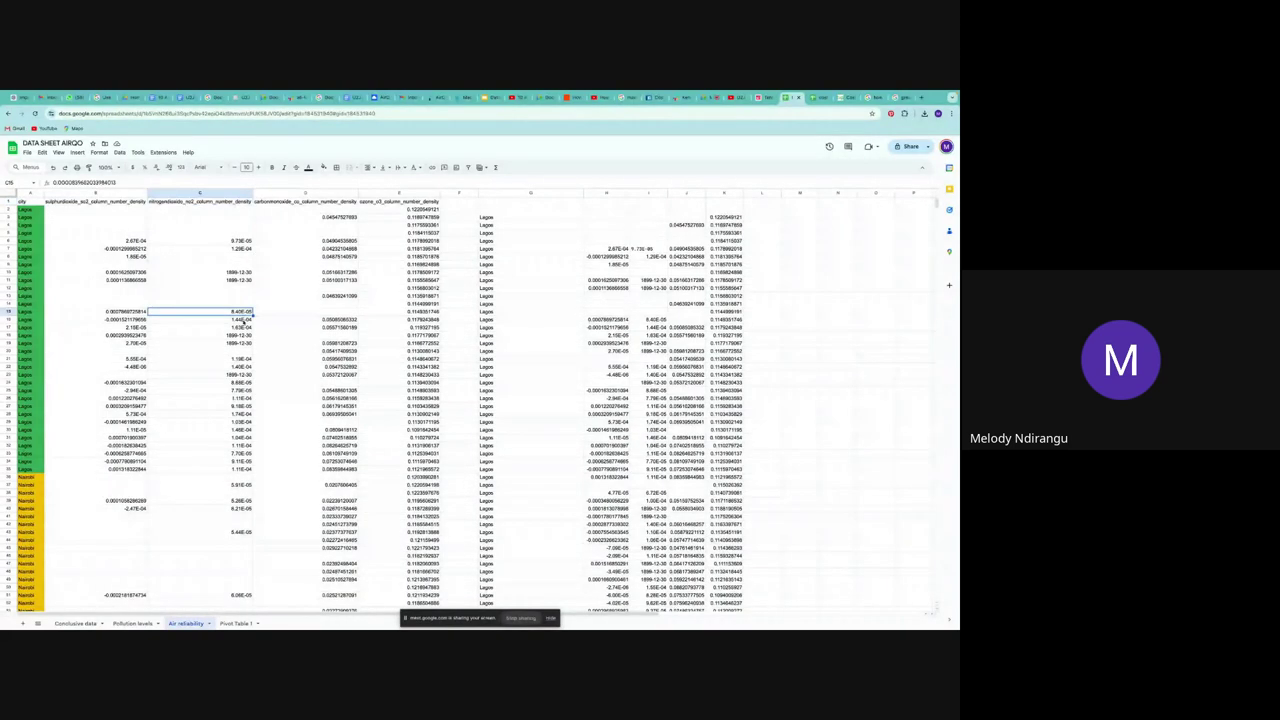
left_click(121, 202)
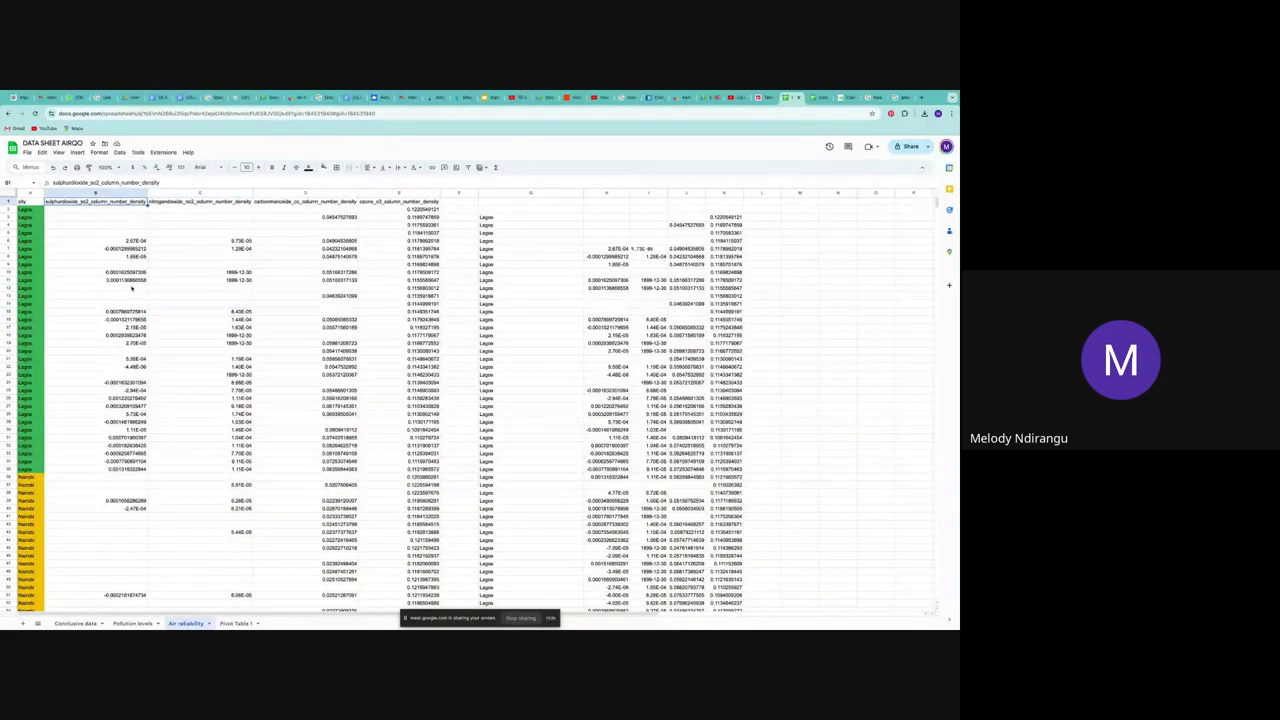
scroll(131, 289, "down", 5)
scroll(131, 289, "up", 3)
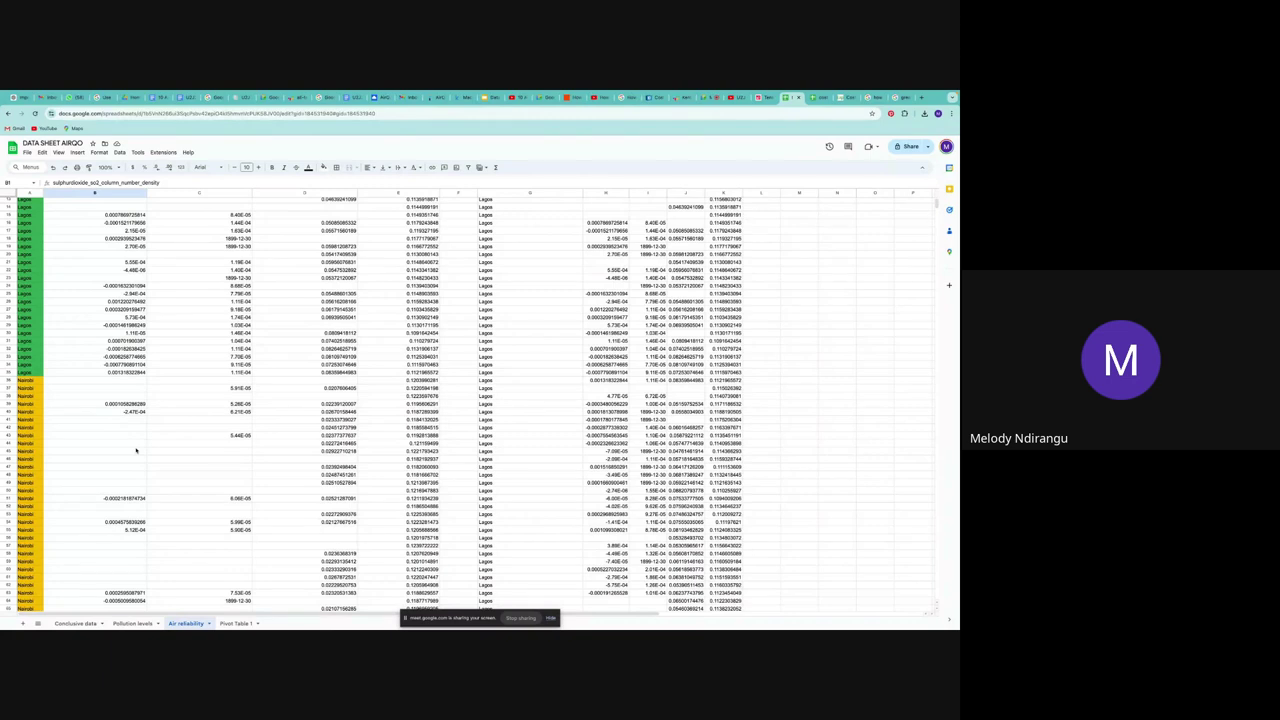
scroll(137, 450, "up", 4)
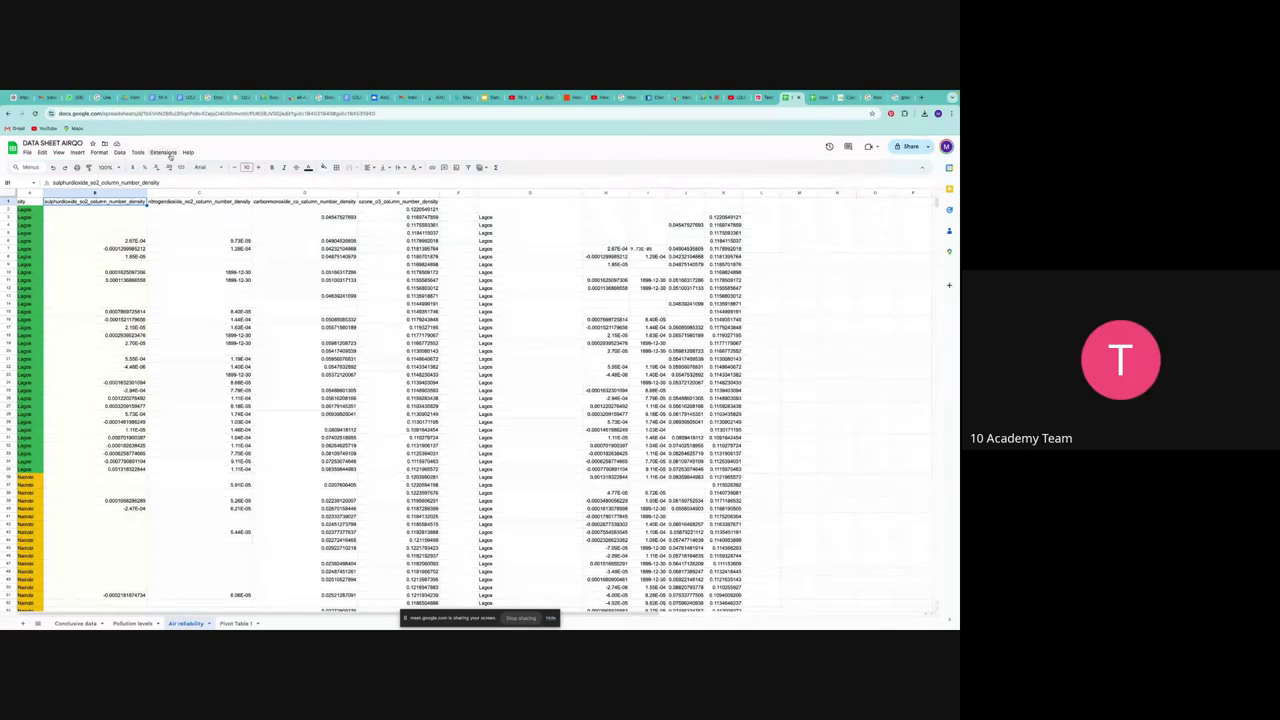
- Run the data cleanup suggestions on the Air reliability sheet and accept the removal of duplicate rows
left_click(120, 153)
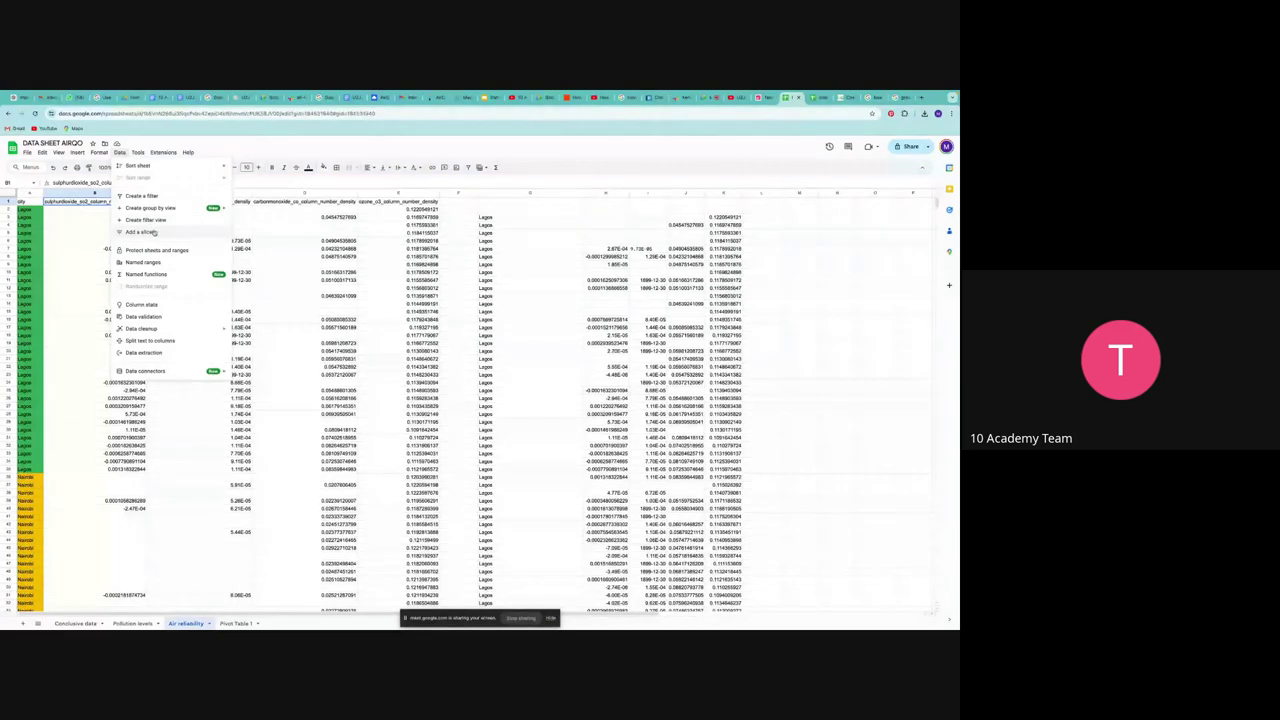
mouse_move(165, 331)
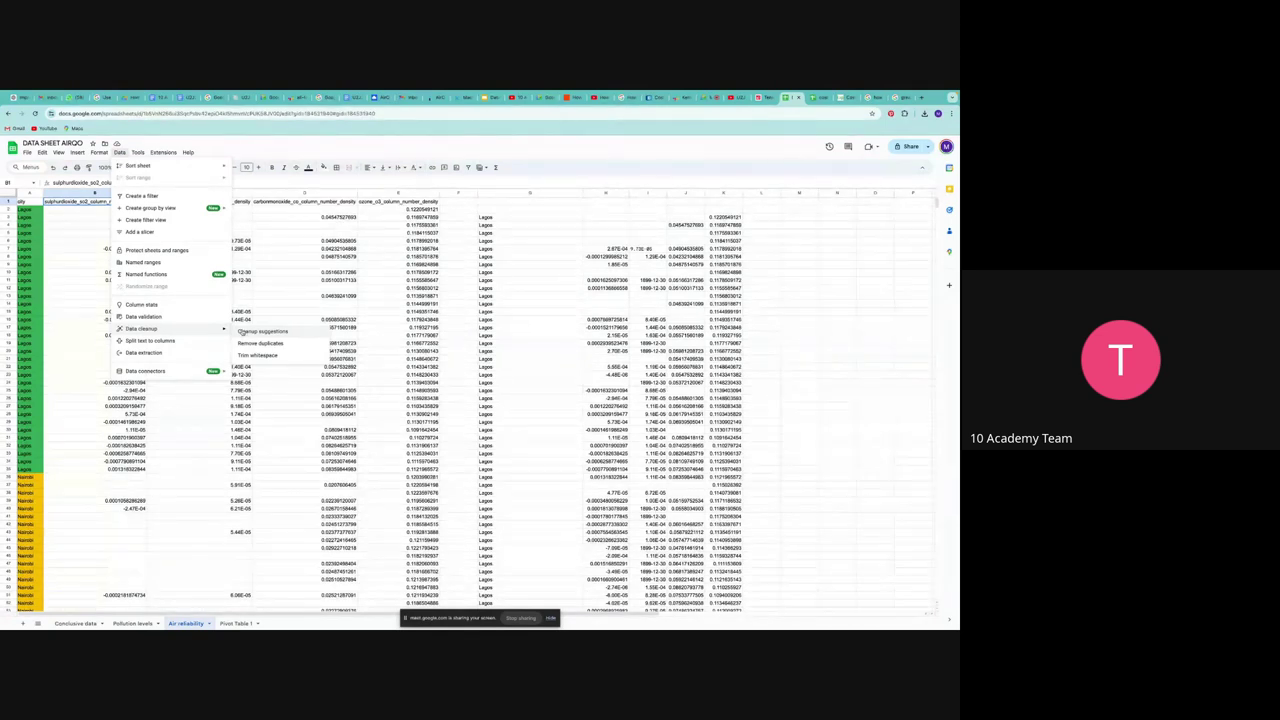
left_click(243, 331)
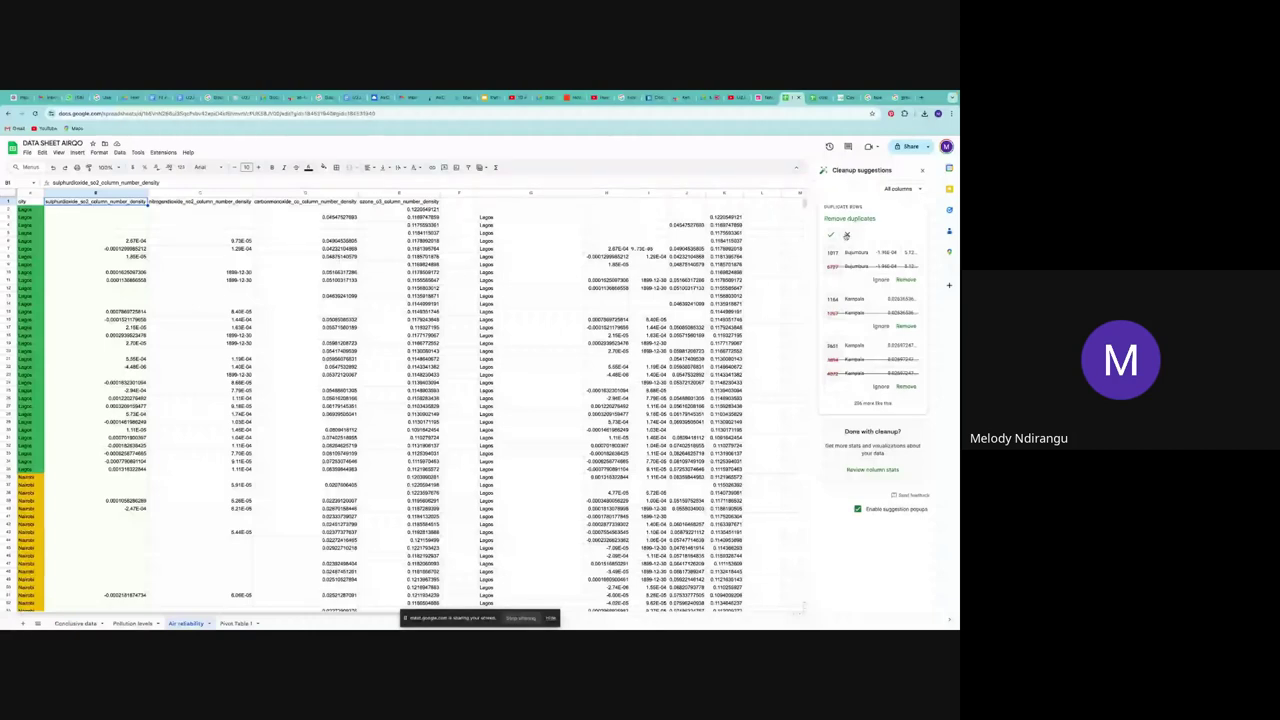
left_click(831, 234)
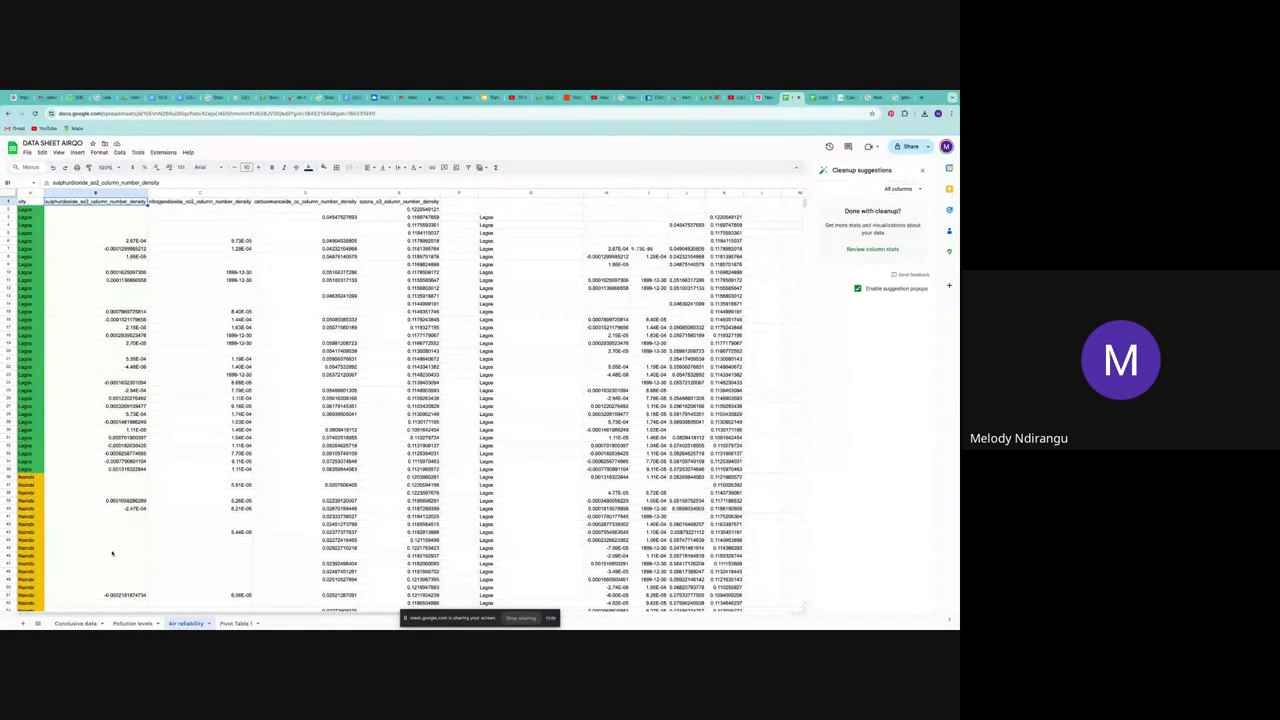
- Select the blank cells B41:B49 in the sulphur dioxide column for inspection and reload the spreadsheet page
left_click_drag(117, 517, 125, 581)
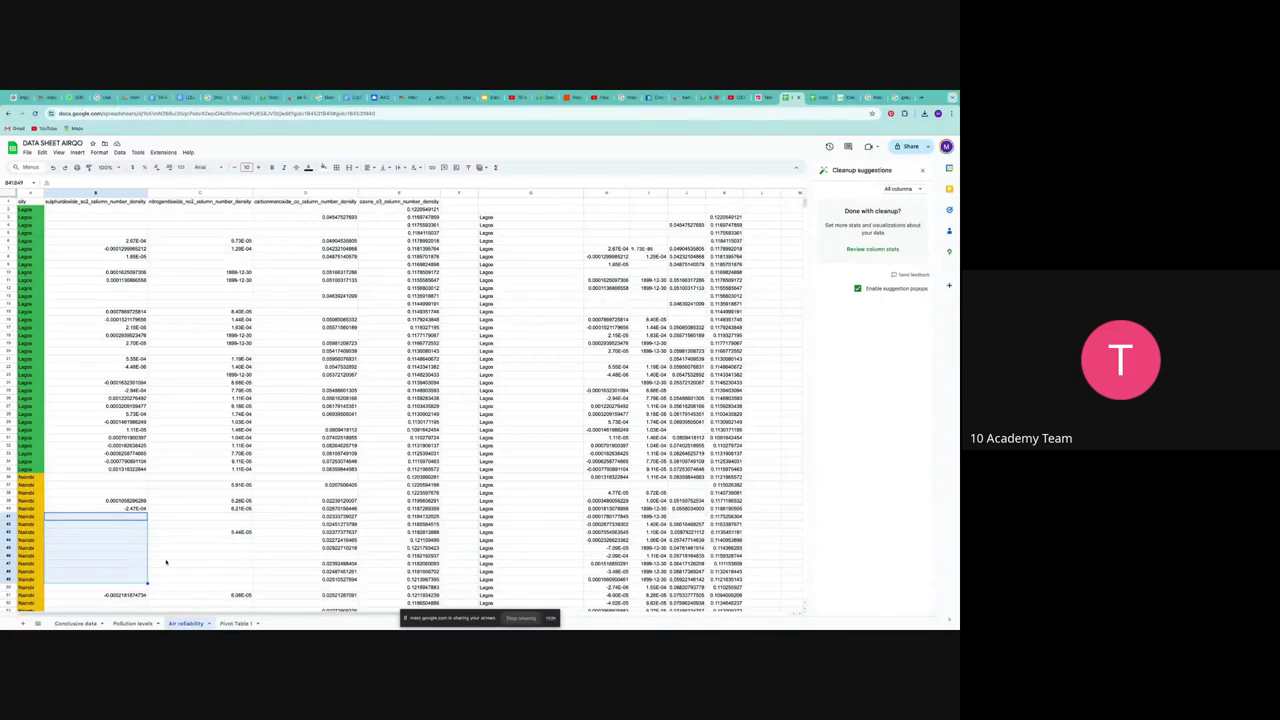
left_click(166, 558)
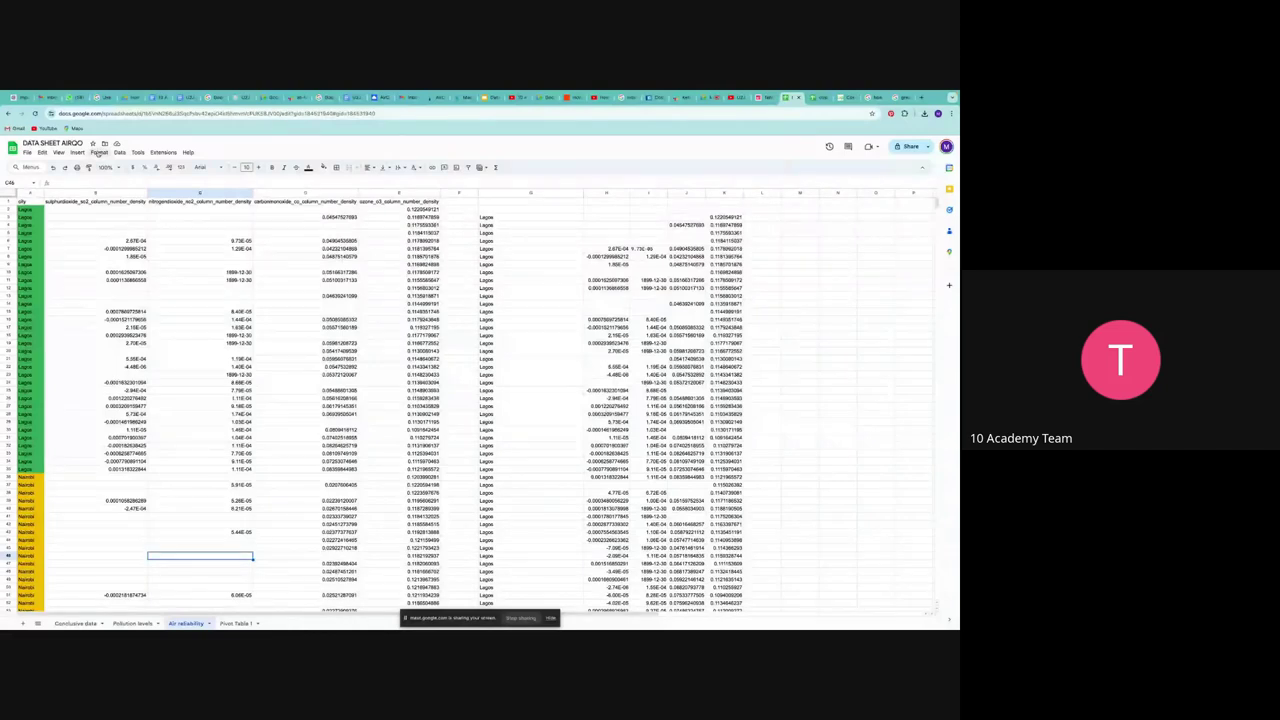
left_click(71, 320)
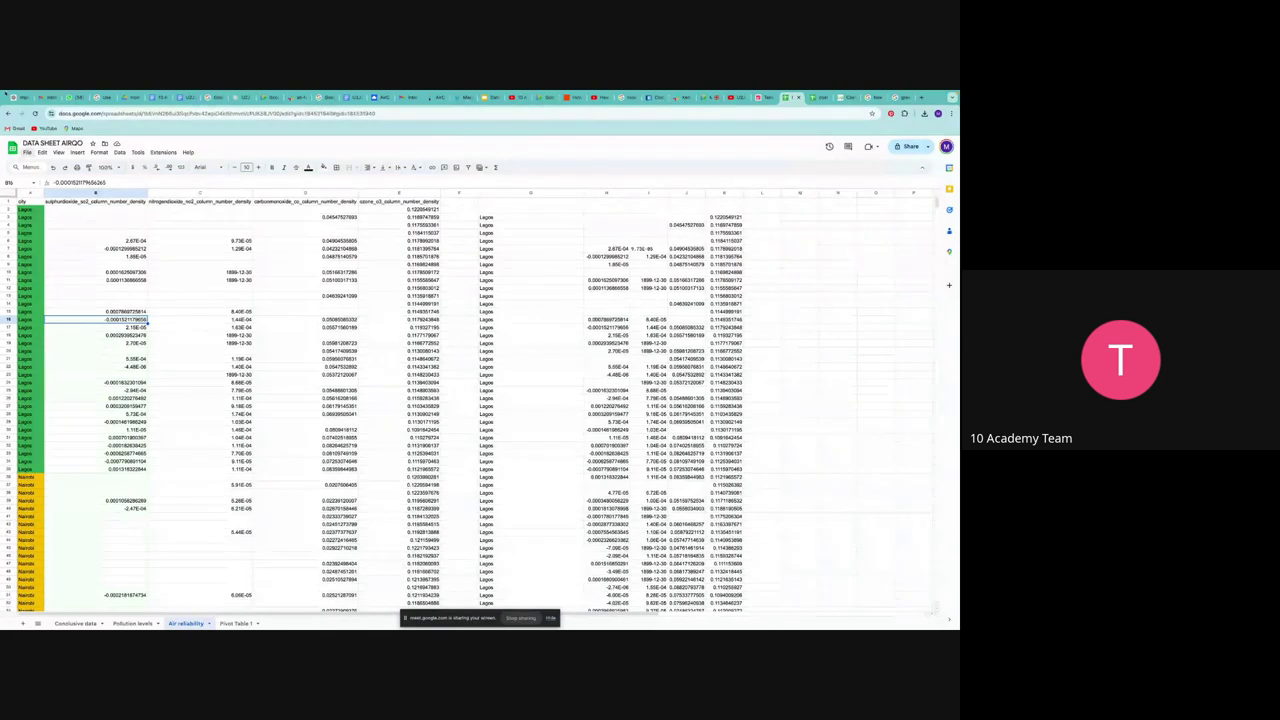
left_click(35, 113)
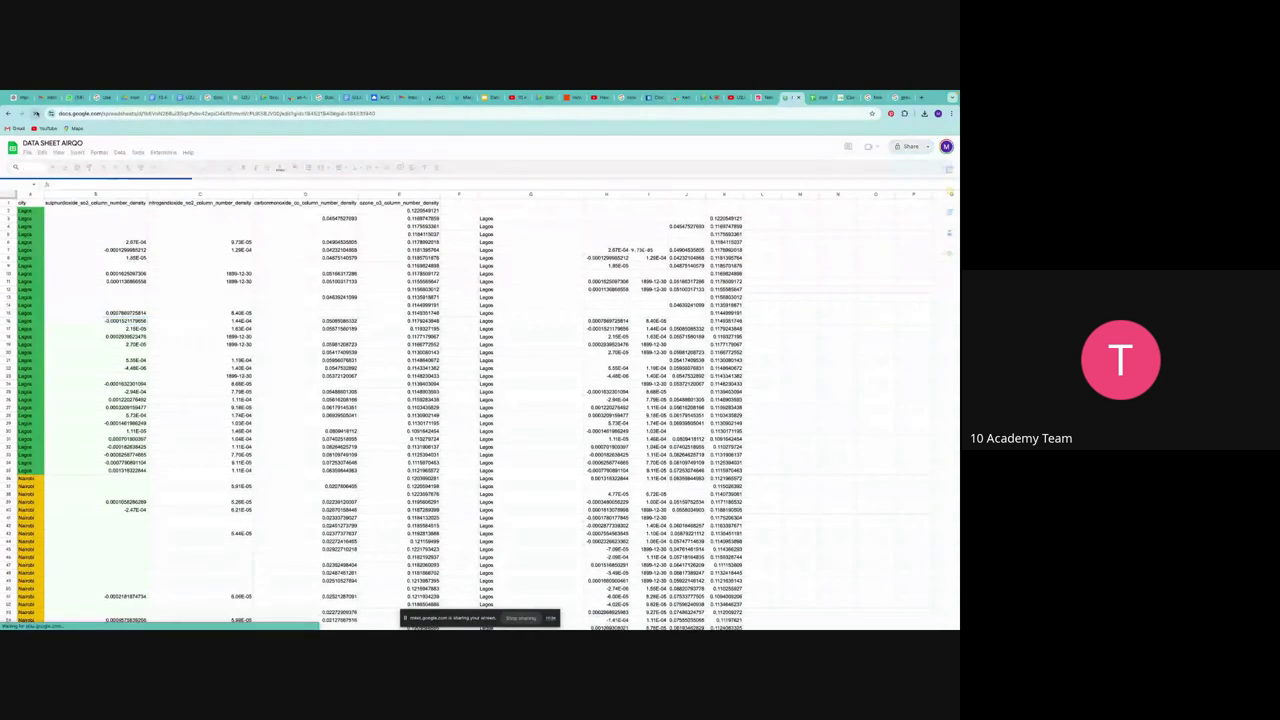
- Open the conditional formatting rules of the Air reliability sheet and add another rule for A1
left_click(99, 152)
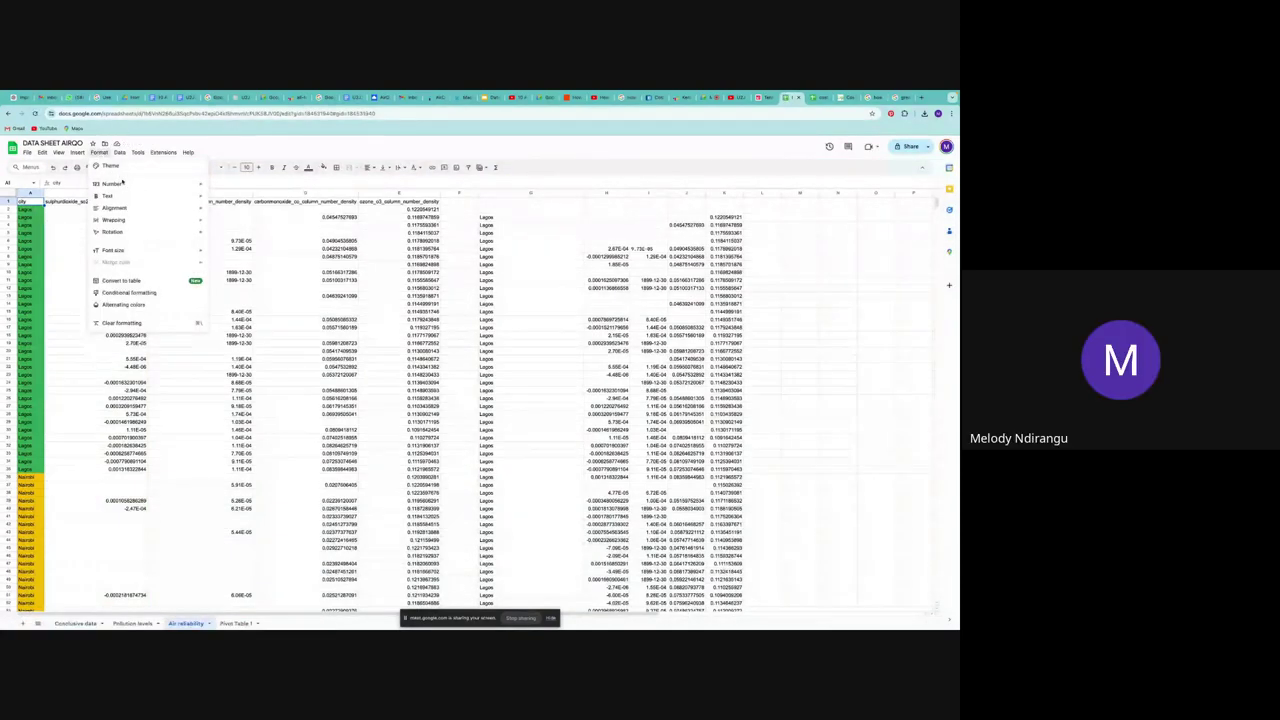
mouse_move(127, 199)
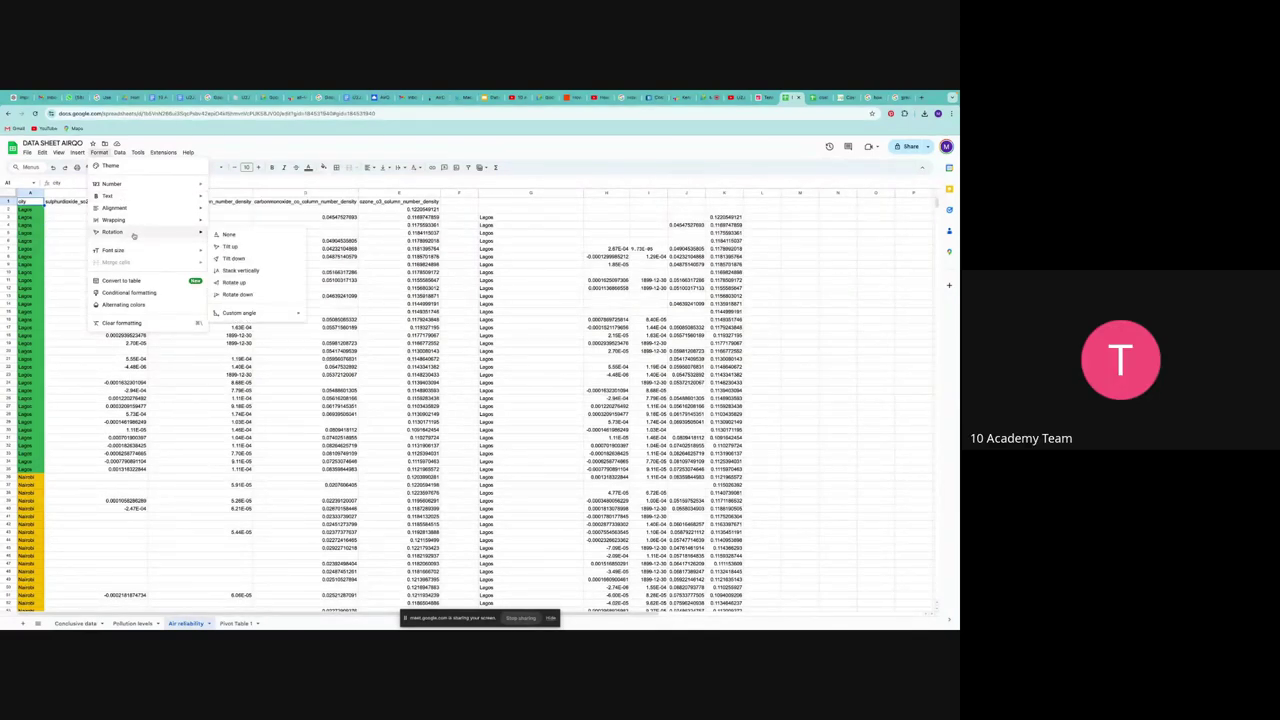
left_click(130, 293)
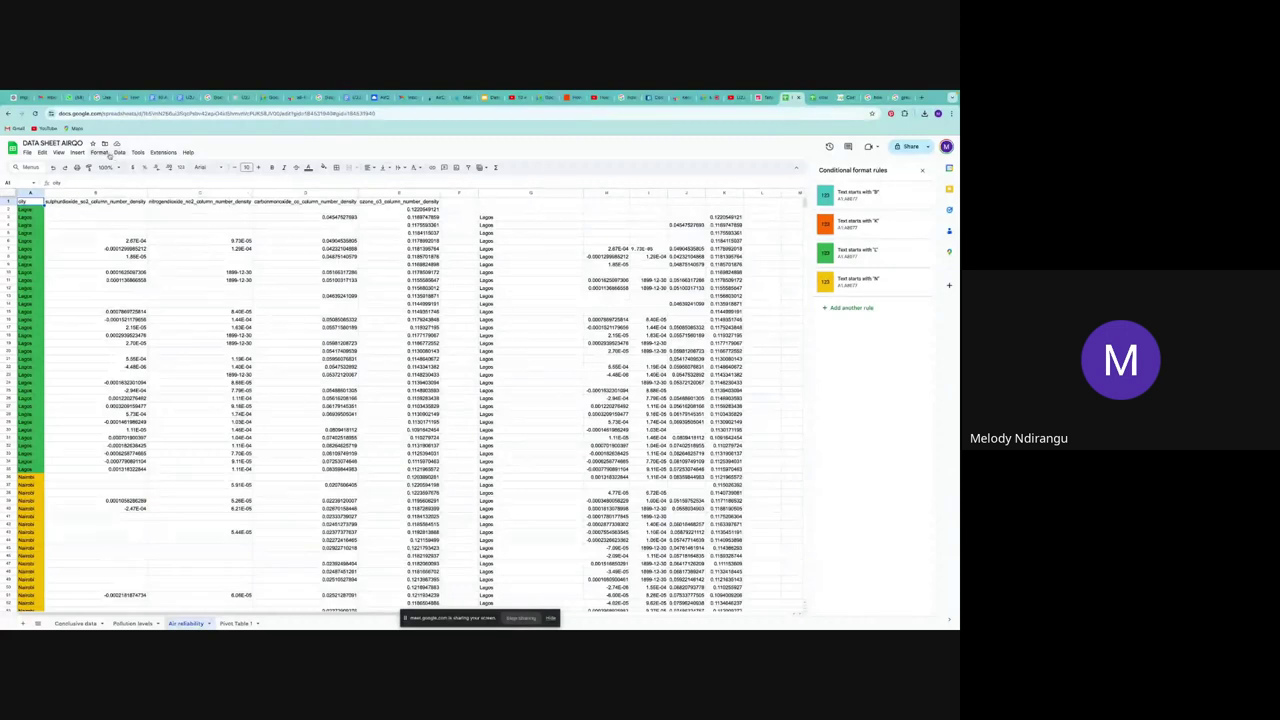
left_click(99, 152)
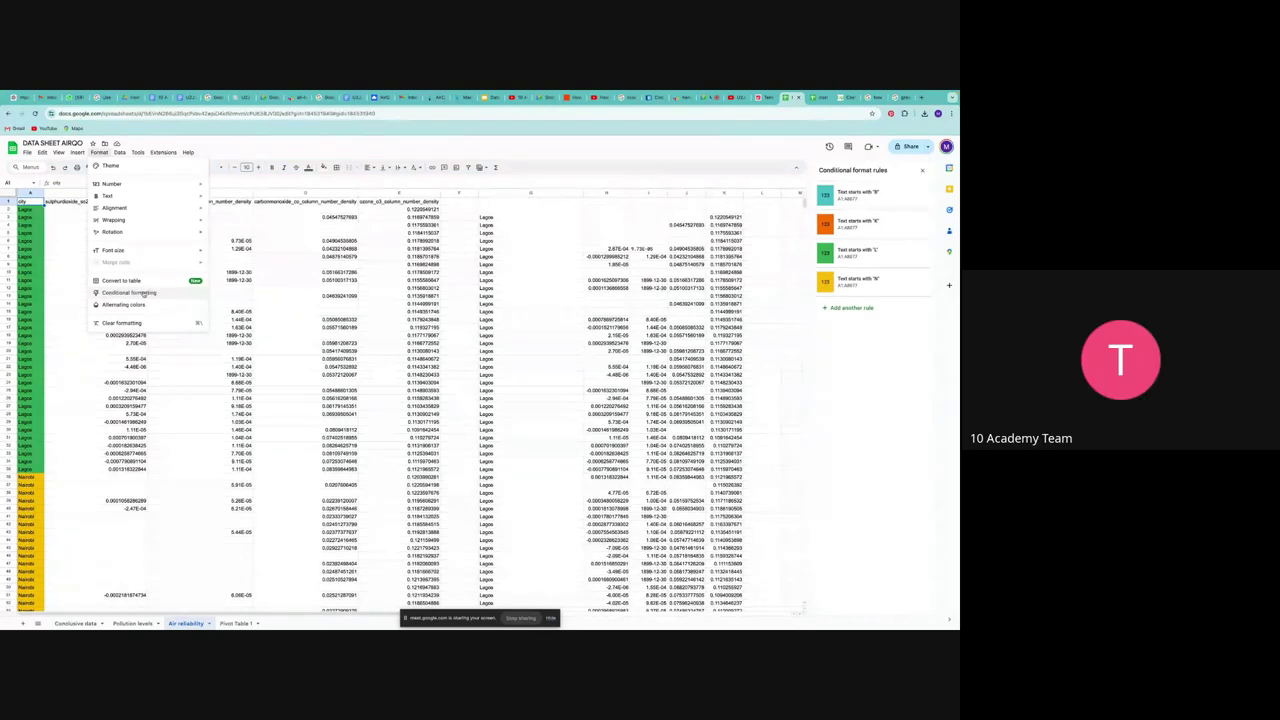
left_click(144, 293)
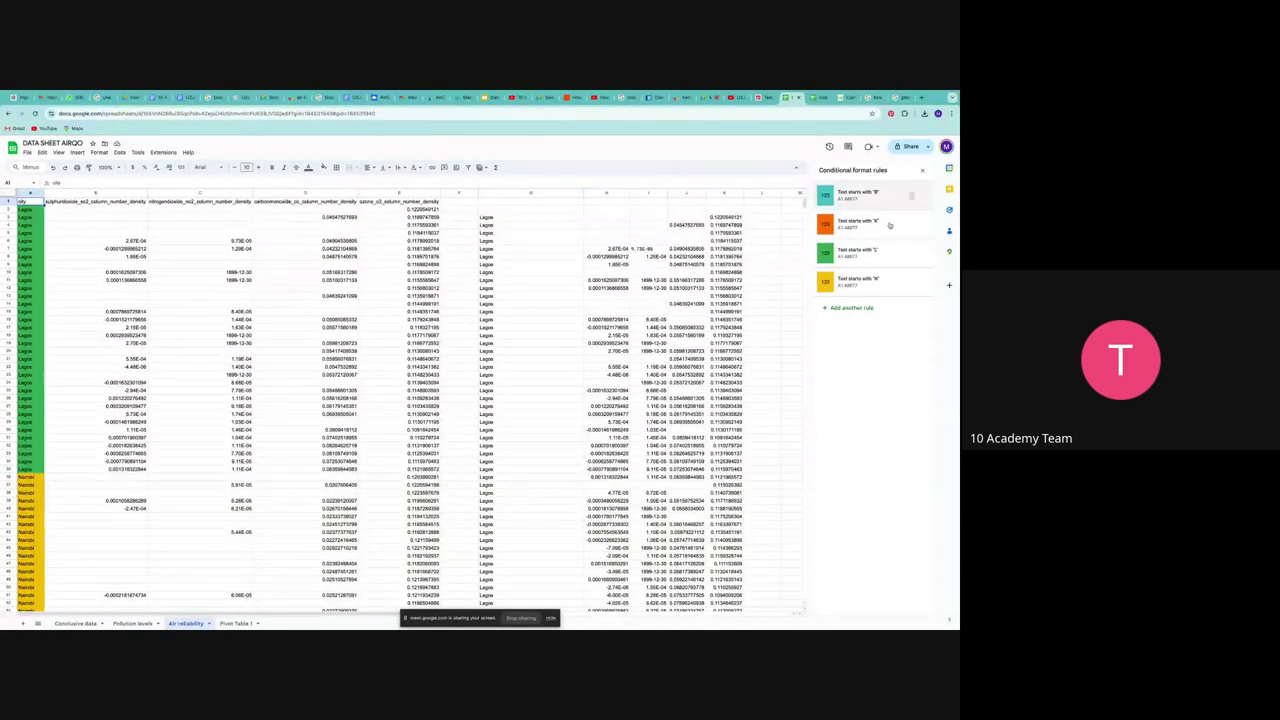
left_click(846, 310)
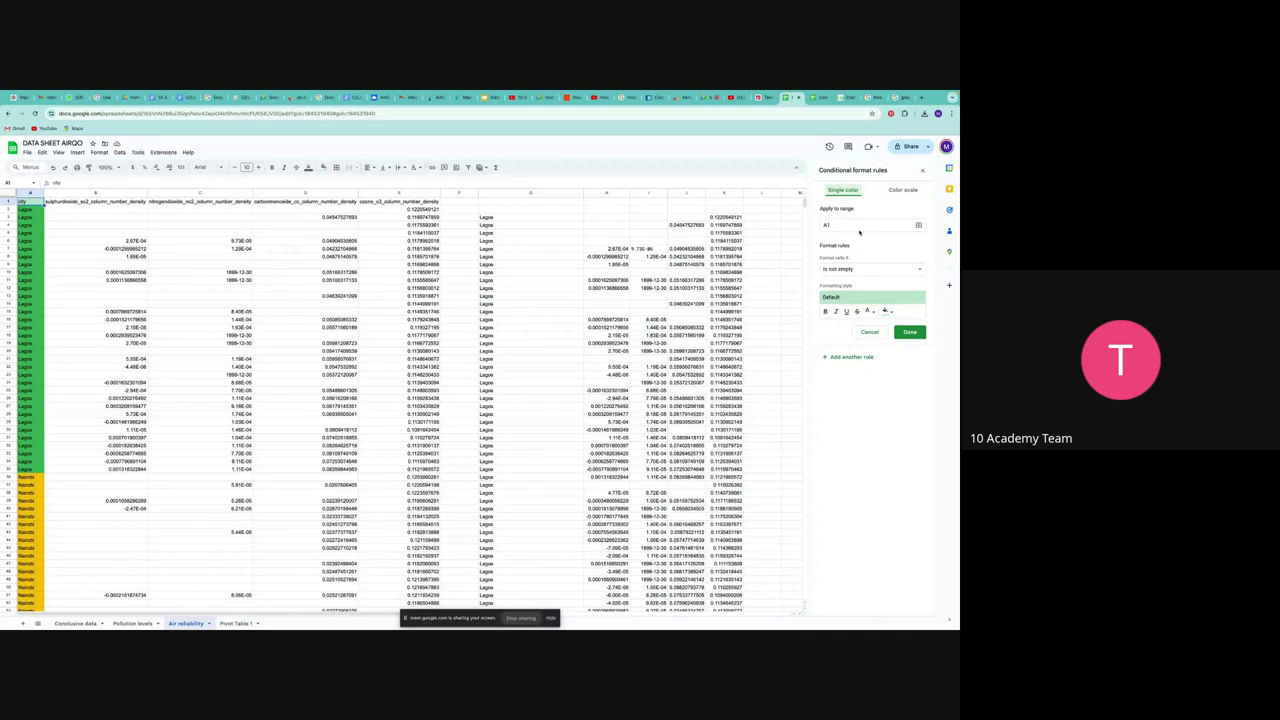
- Try the Is empty condition for the new conditional formatting rule
left_click(878, 270)
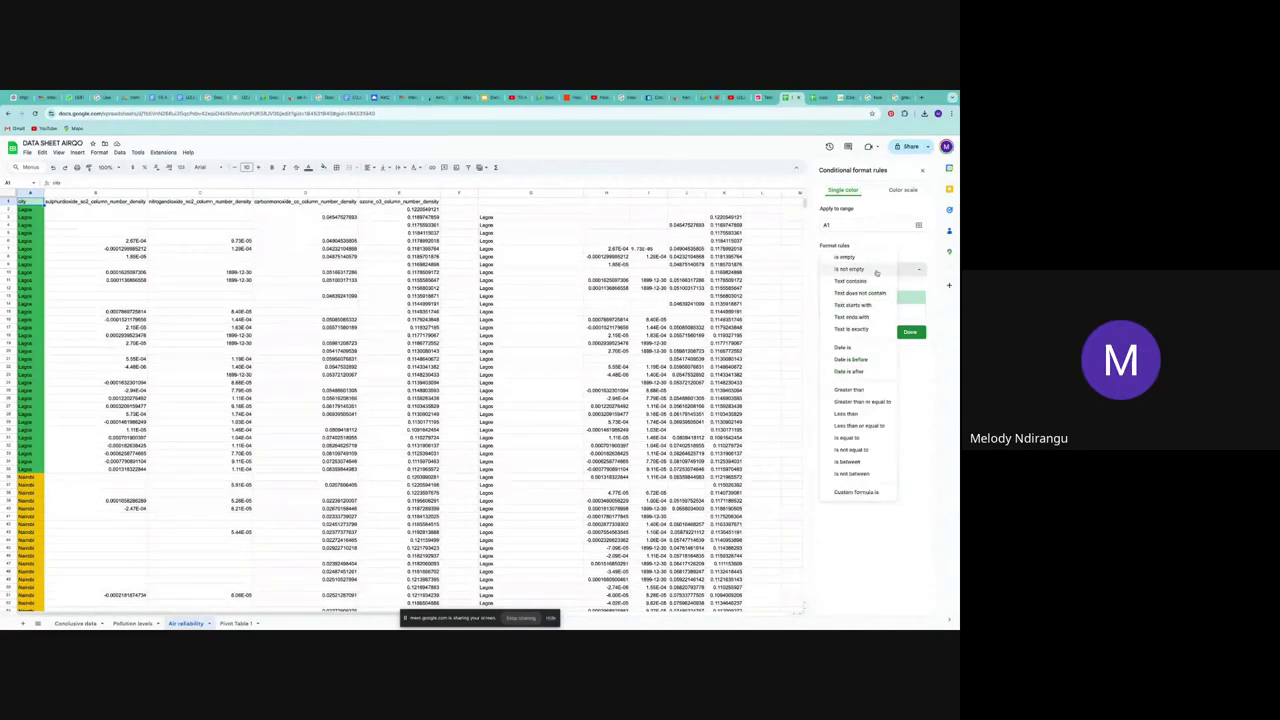
left_click(856, 258)
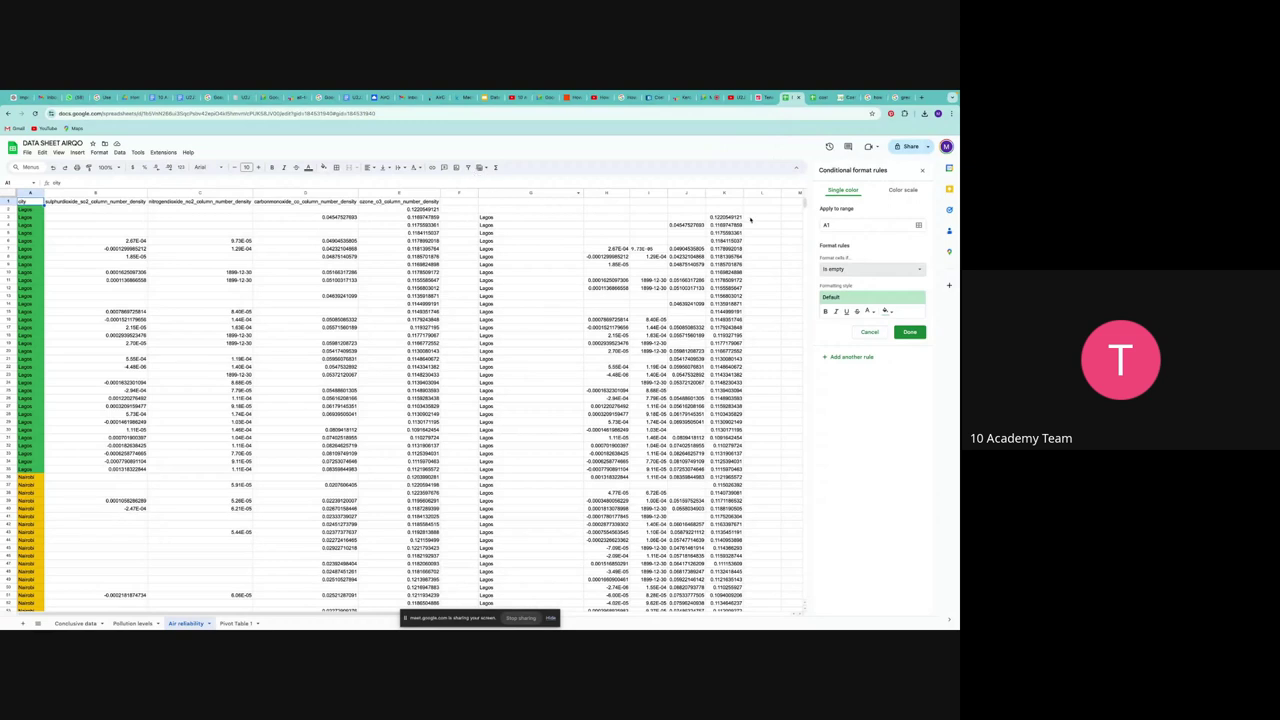
left_click(879, 266)
left_click(869, 273)
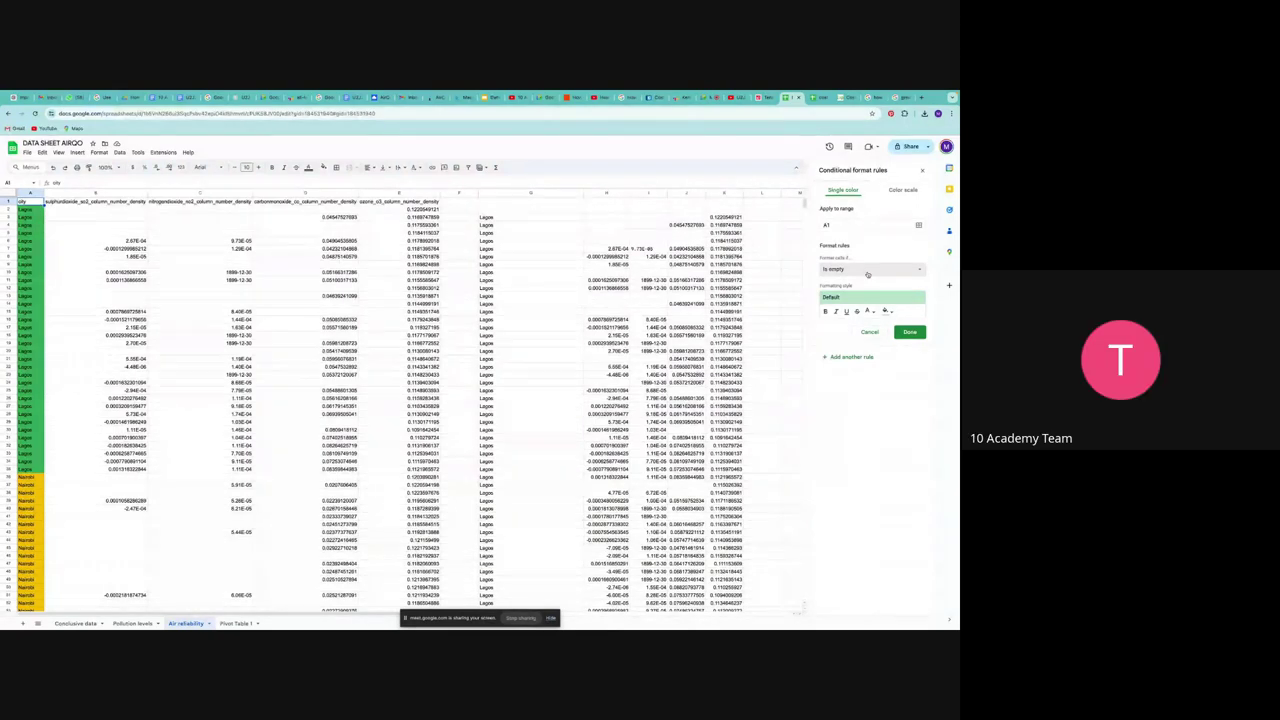
- Change the new conditional formatting rule's condition to Custom formula is and leave its formula empty
left_click(867, 270)
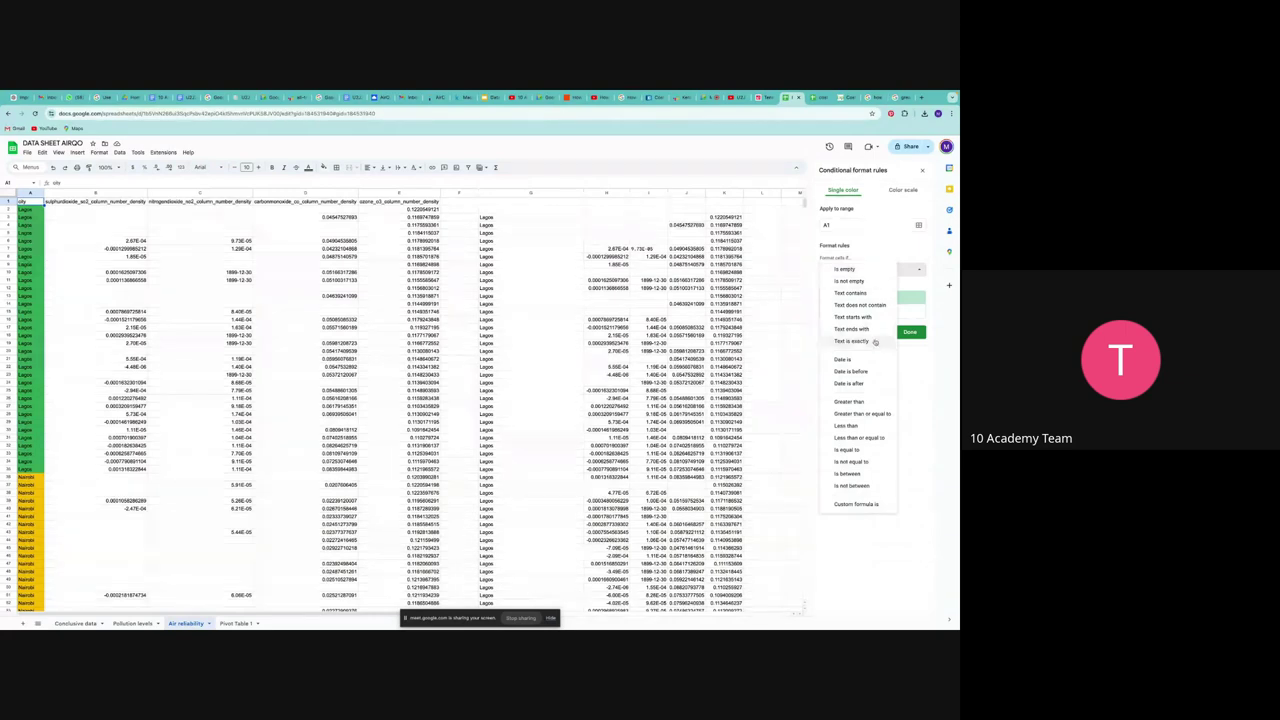
left_click(858, 505)
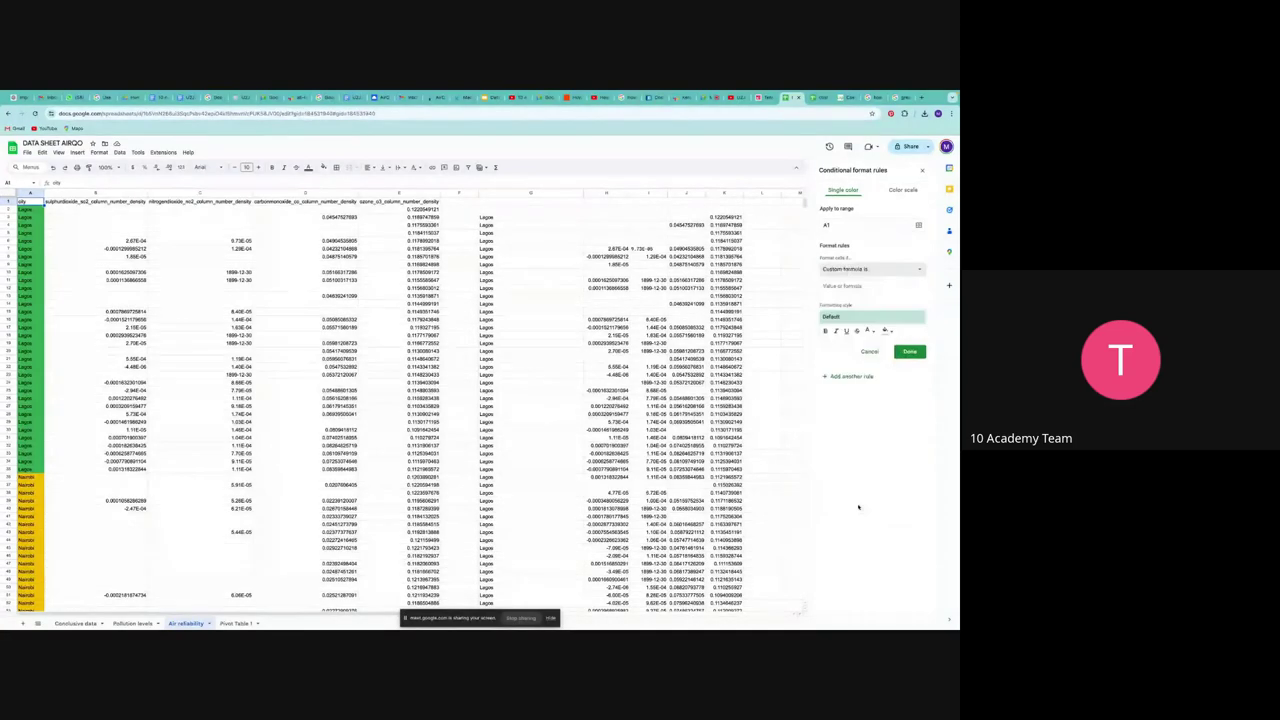
left_click(862, 286)
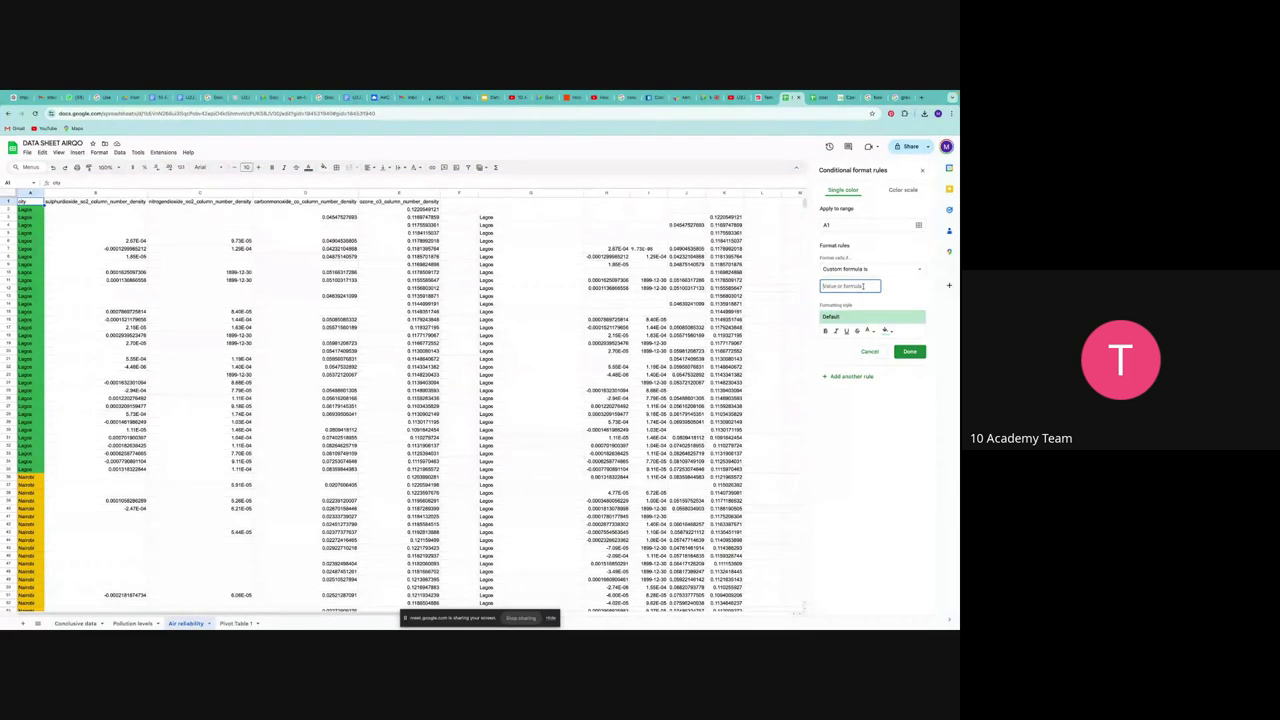
type("=")
key("BackSpace")
left_click(850, 286)
- Copy the formula =ISBLANK(B2) from the Google Meet chat and paste it as the rule's custom formula in the spreadsheet
left_click(710, 97)
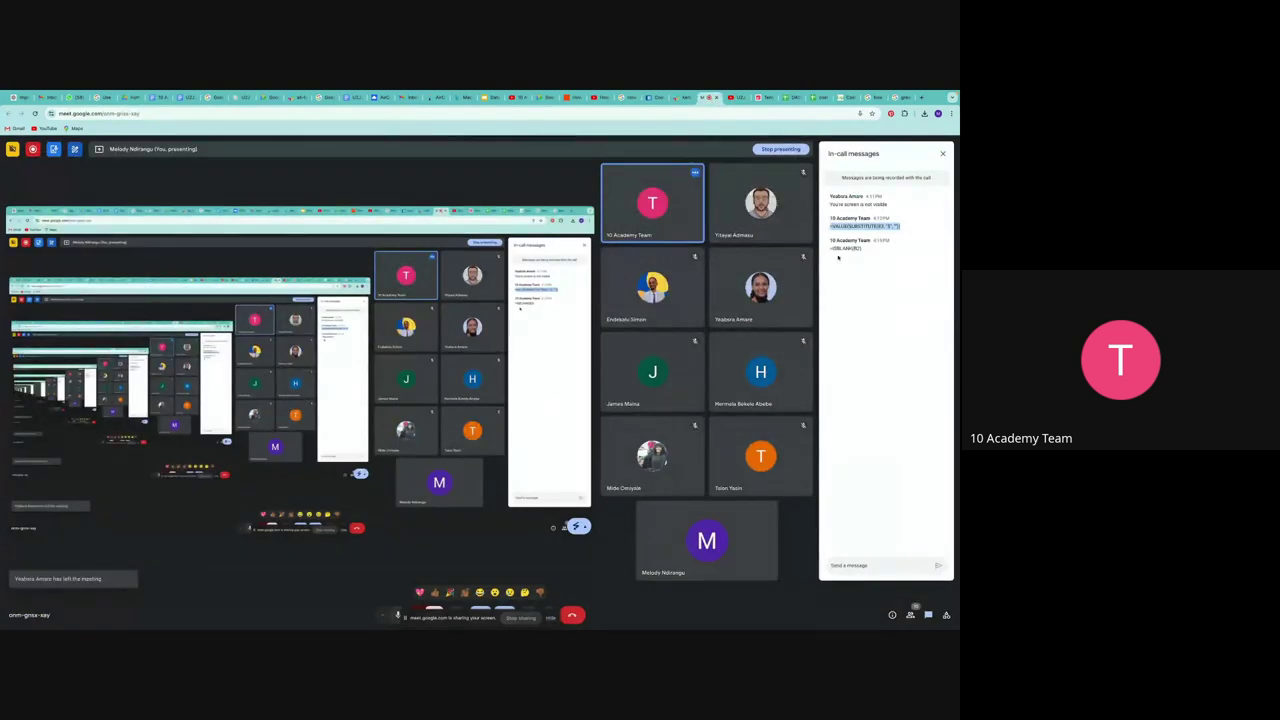
left_click_drag(862, 250, 829, 248)
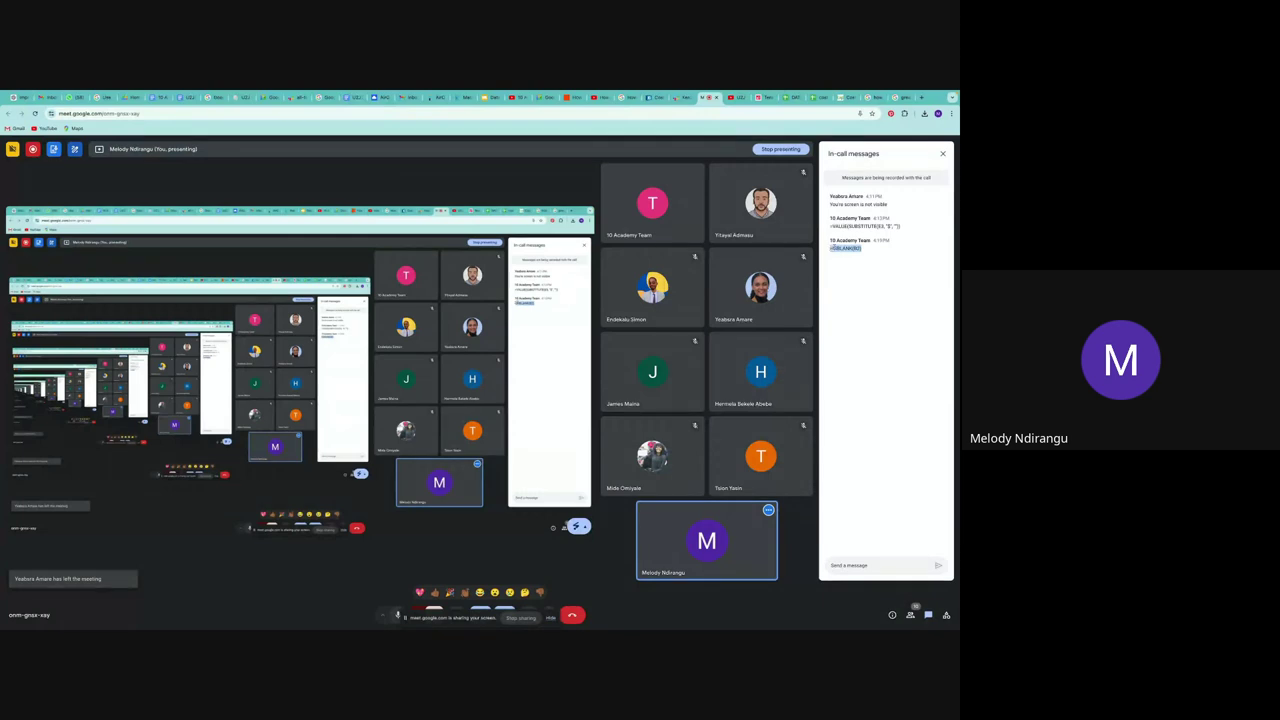
right_click(830, 248)
left_click(855, 258)
left_click(803, 100)
right_click(838, 287)
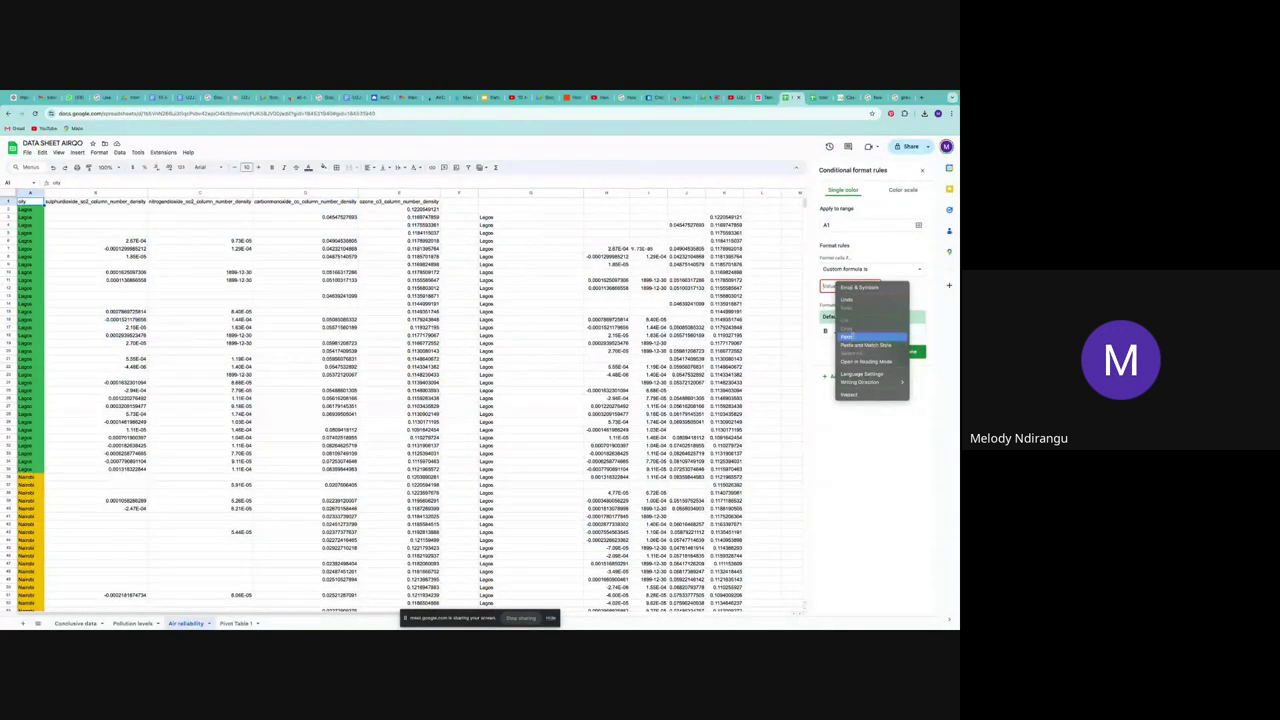
left_click(846, 336)
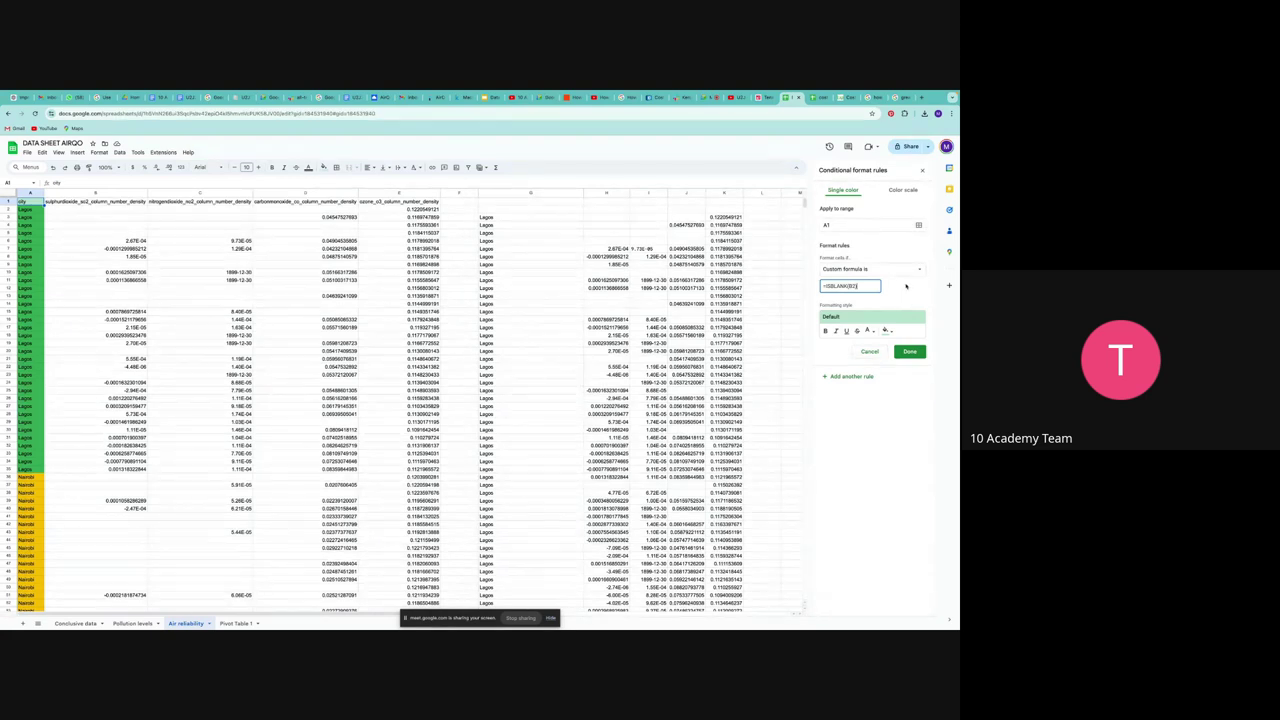
- Set the rule's range to B2:B7794, covering the sulphur dioxide column below its header
left_click(887, 226)
type(":")
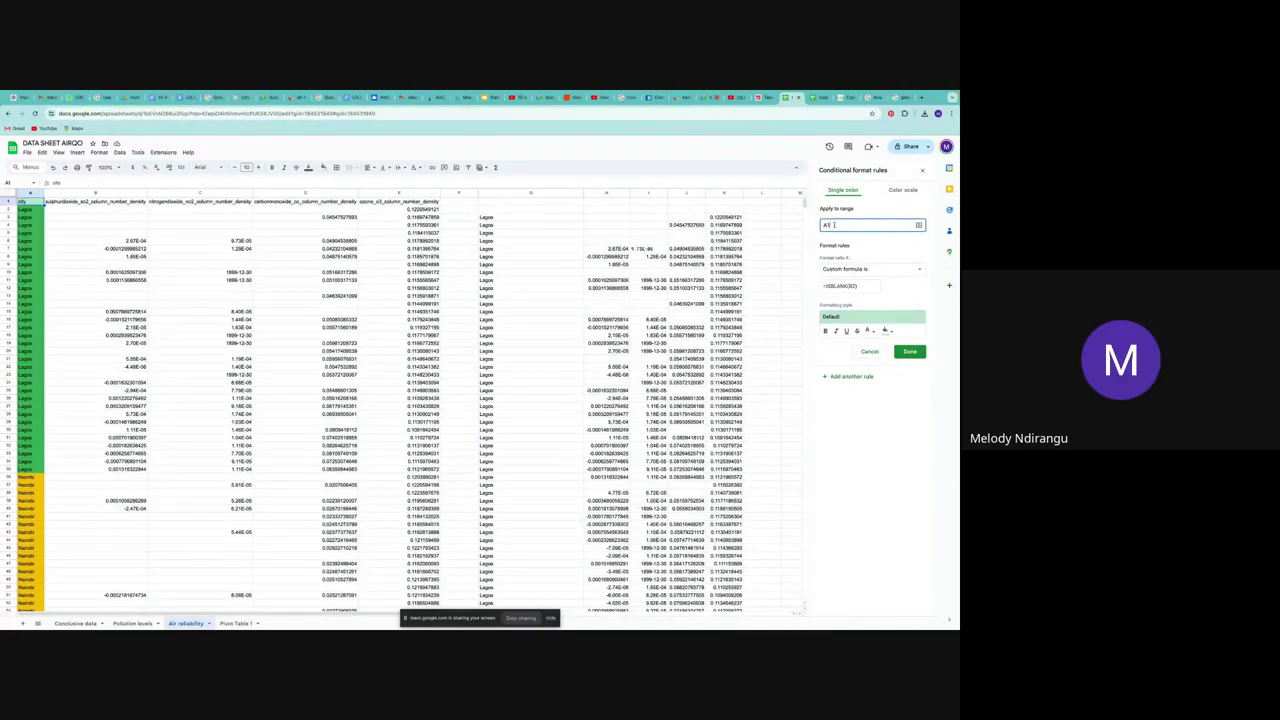
key("BackSpace")
left_click(110, 192)
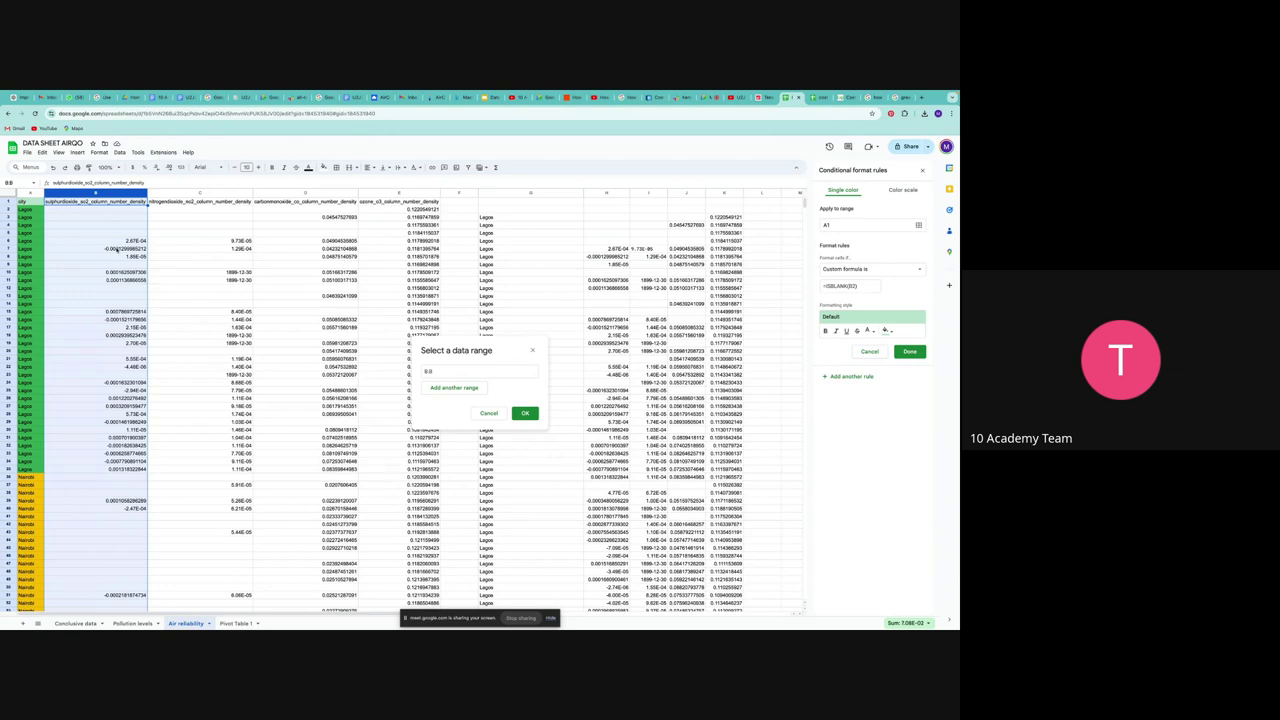
left_click(112, 215)
left_click(112, 211)
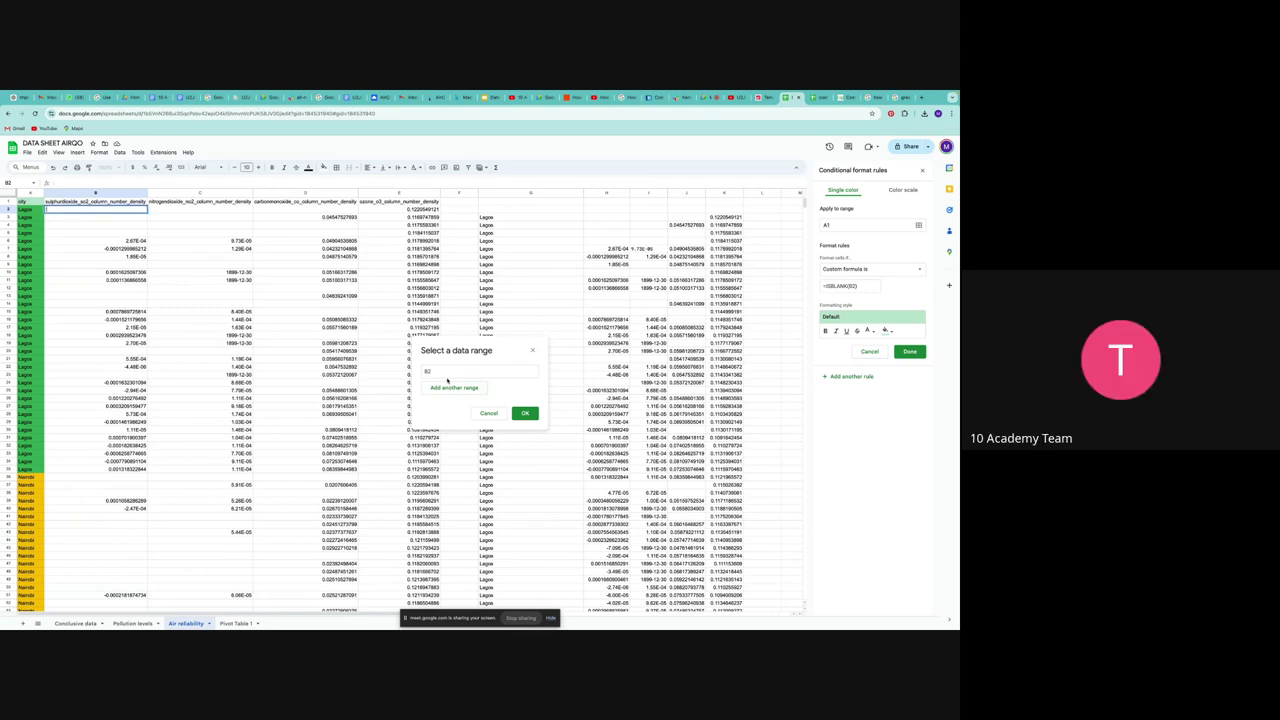
left_click(447, 371)
left_click_drag(802, 208, 796, 585)
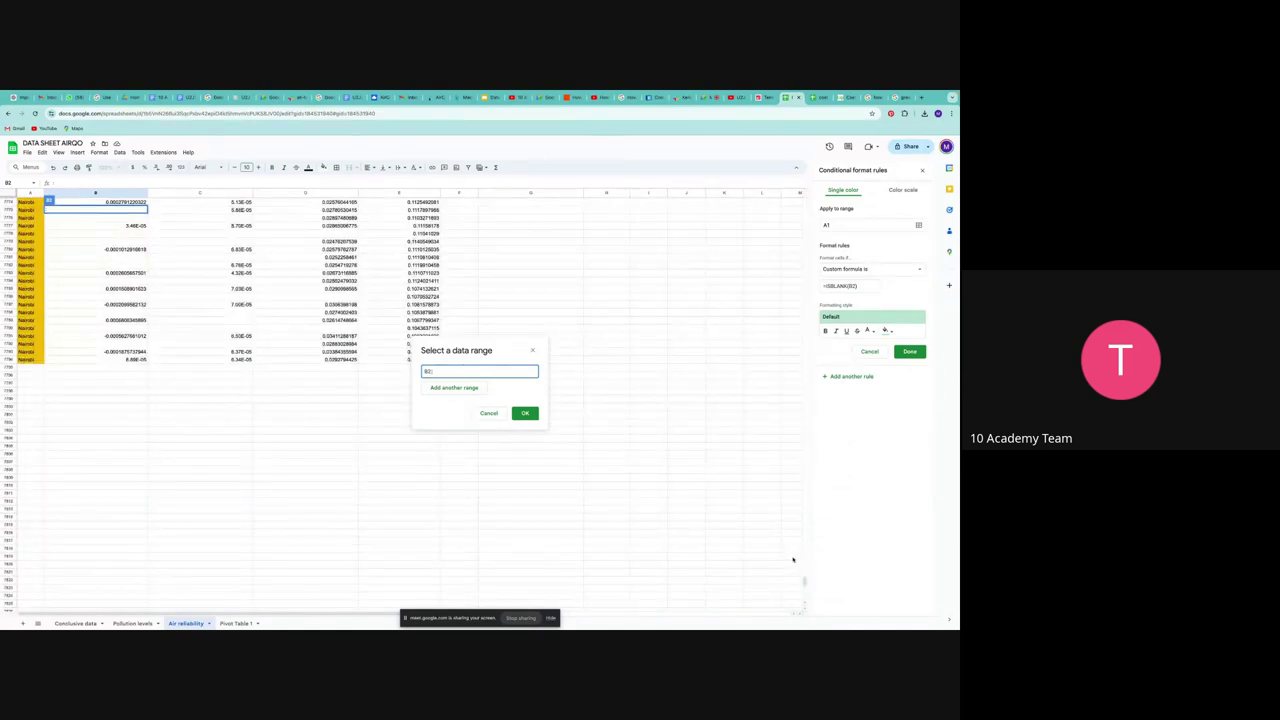
key("BackSpace")
type(":B7")
type("75")
left_click(525, 413)
- Extend the blank-cell rule's range to B2:D7794 and save the rule
scroll(583, 350, "up", 15)
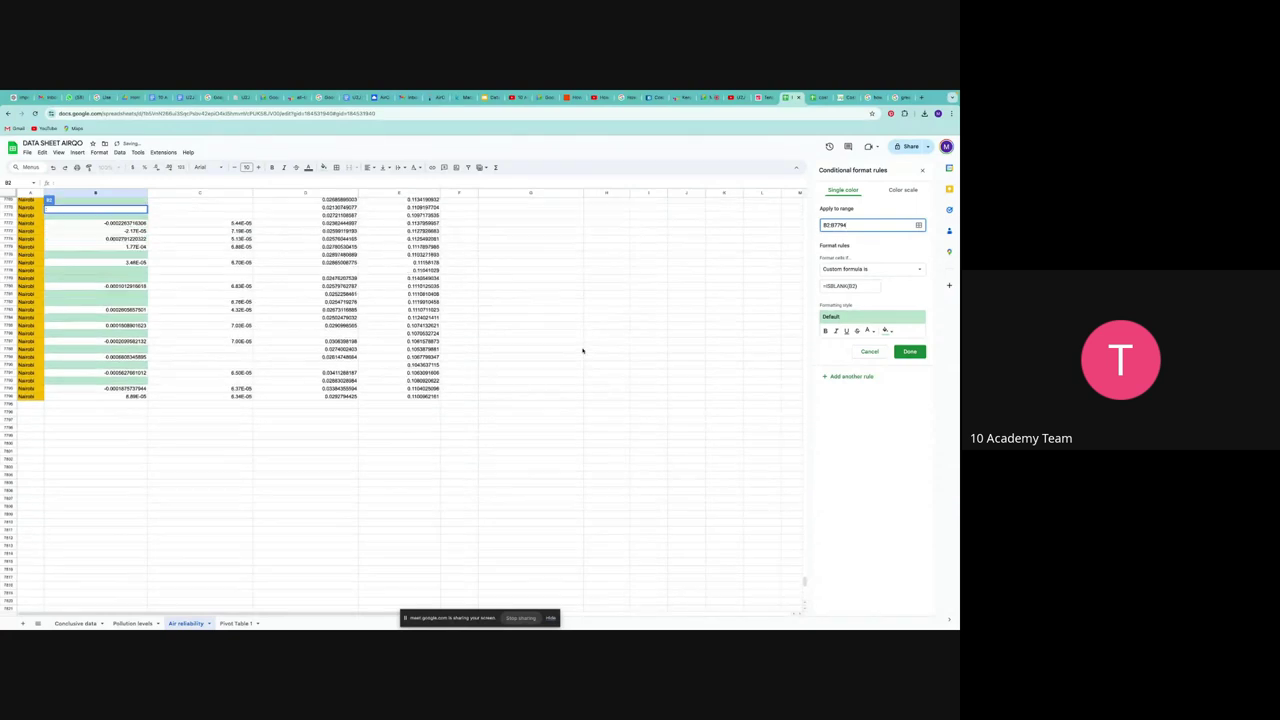
scroll(583, 350, "up", 20)
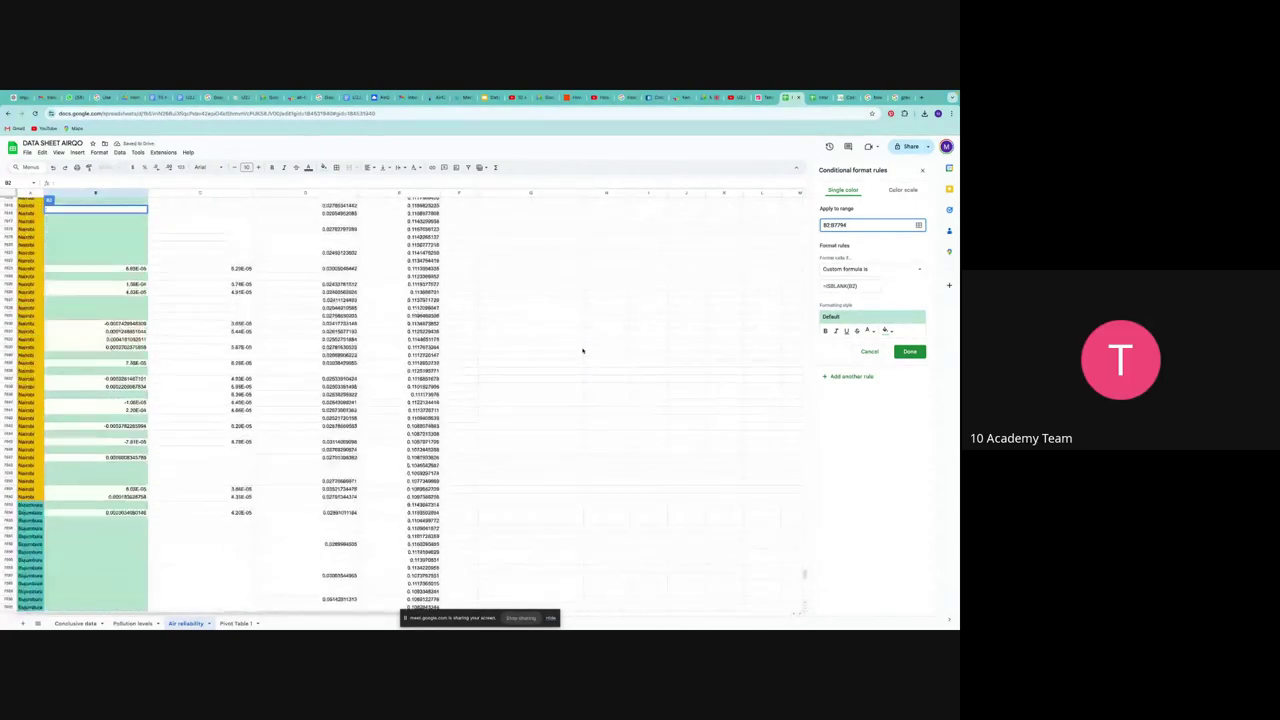
scroll(583, 350, "up", 20)
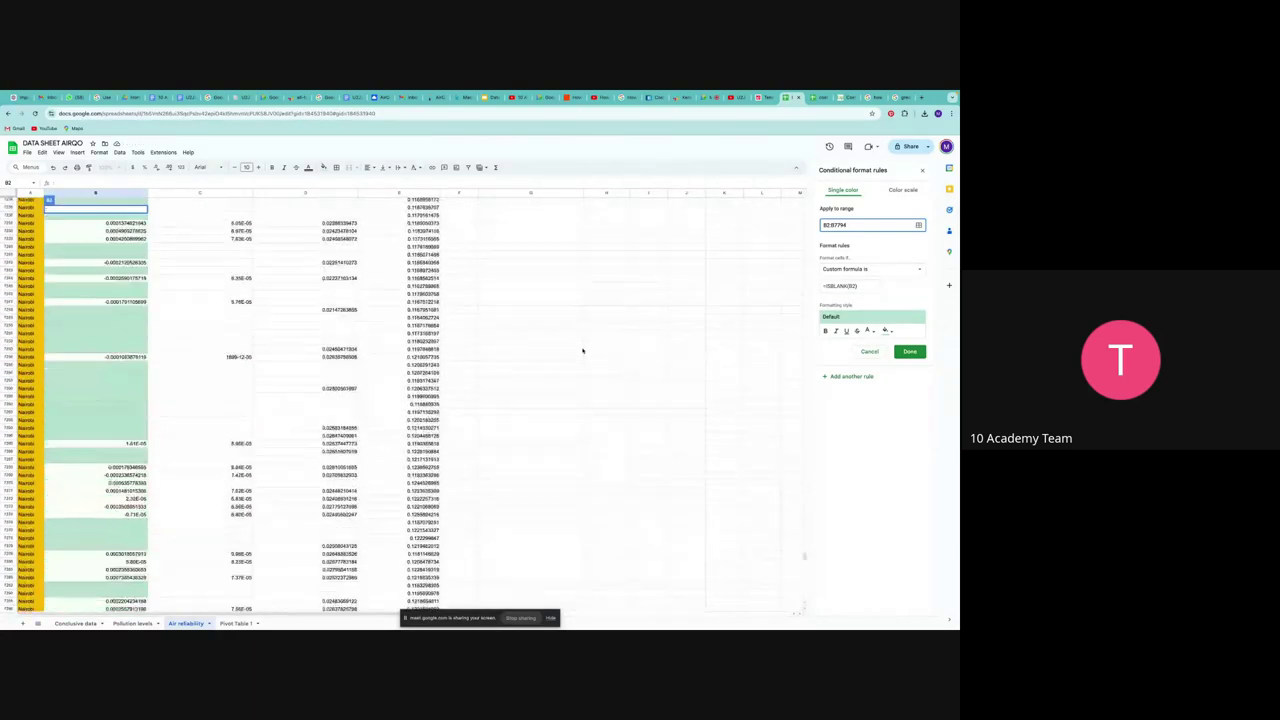
scroll(583, 350, "up", 20)
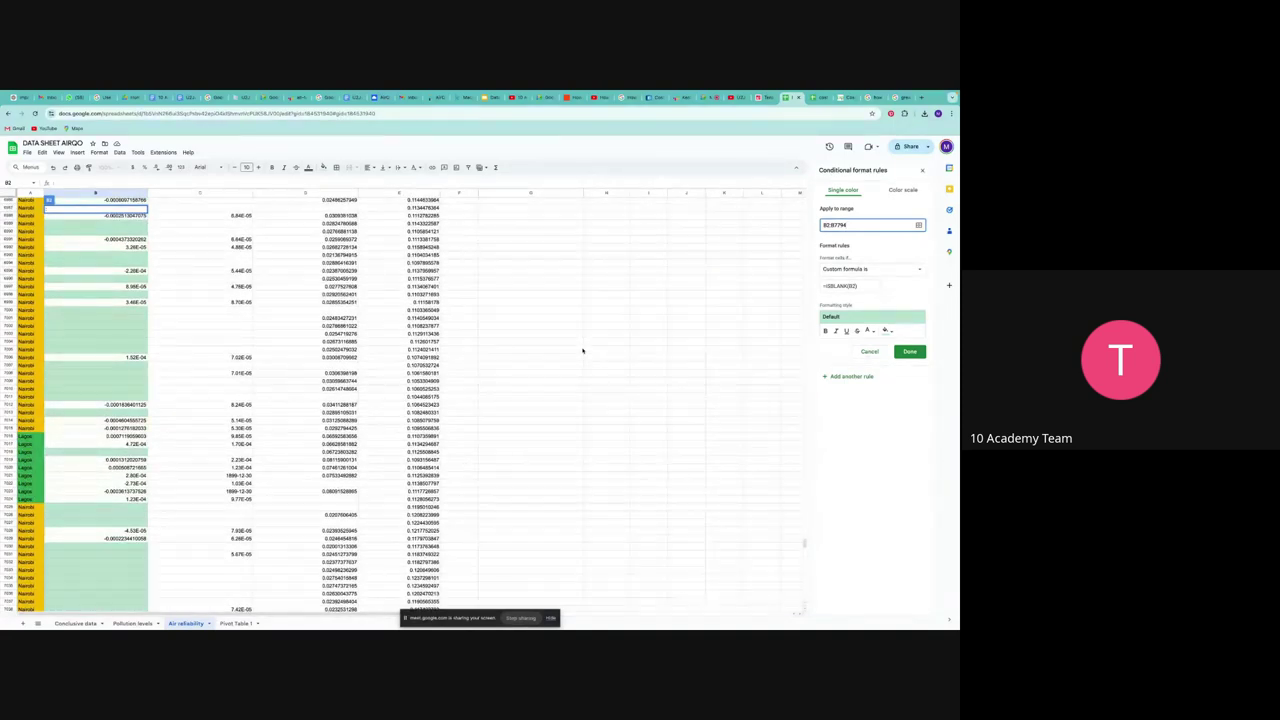
scroll(583, 350, "up", 10)
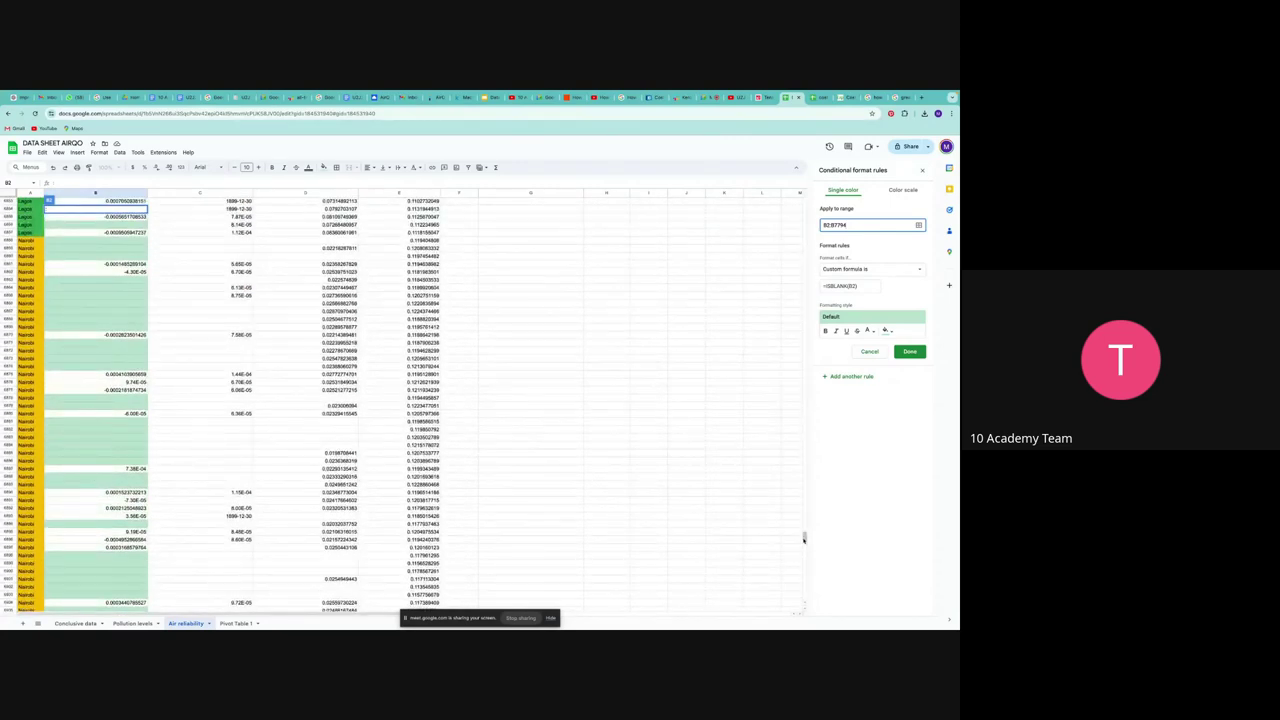
left_click_drag(803, 538, 803, 200)
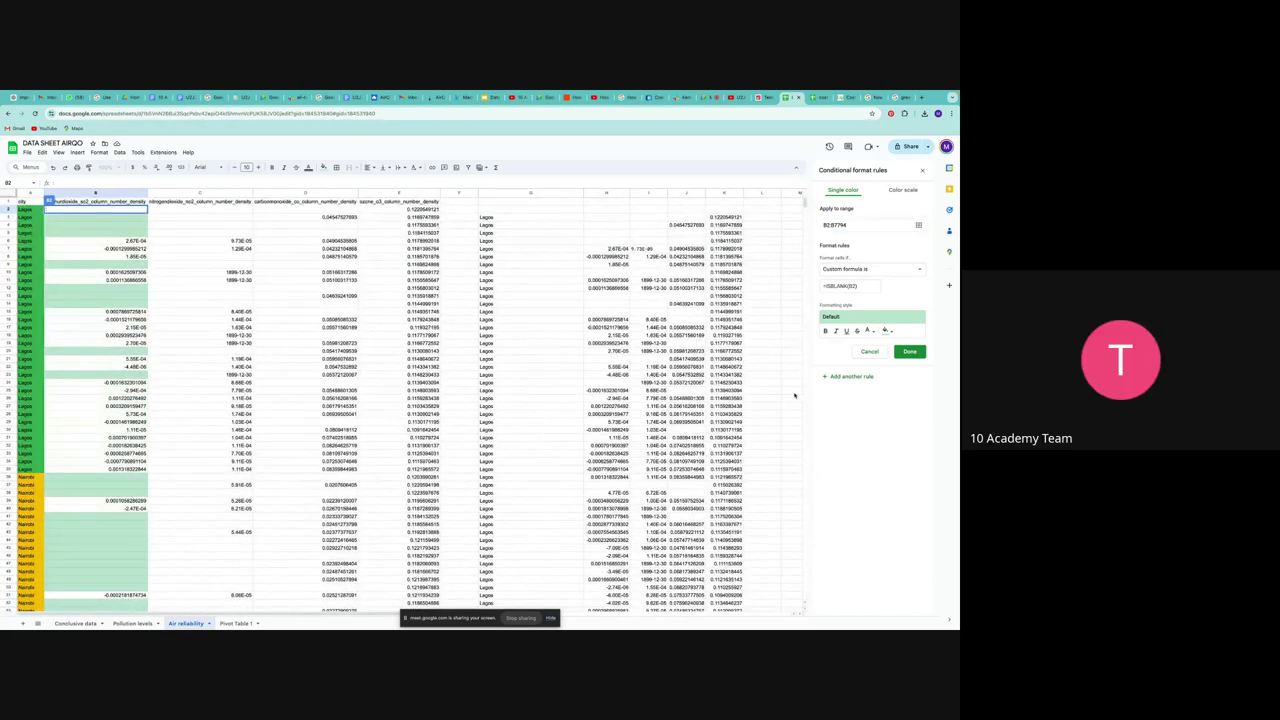
left_click(833, 225)
left_click(910, 352)
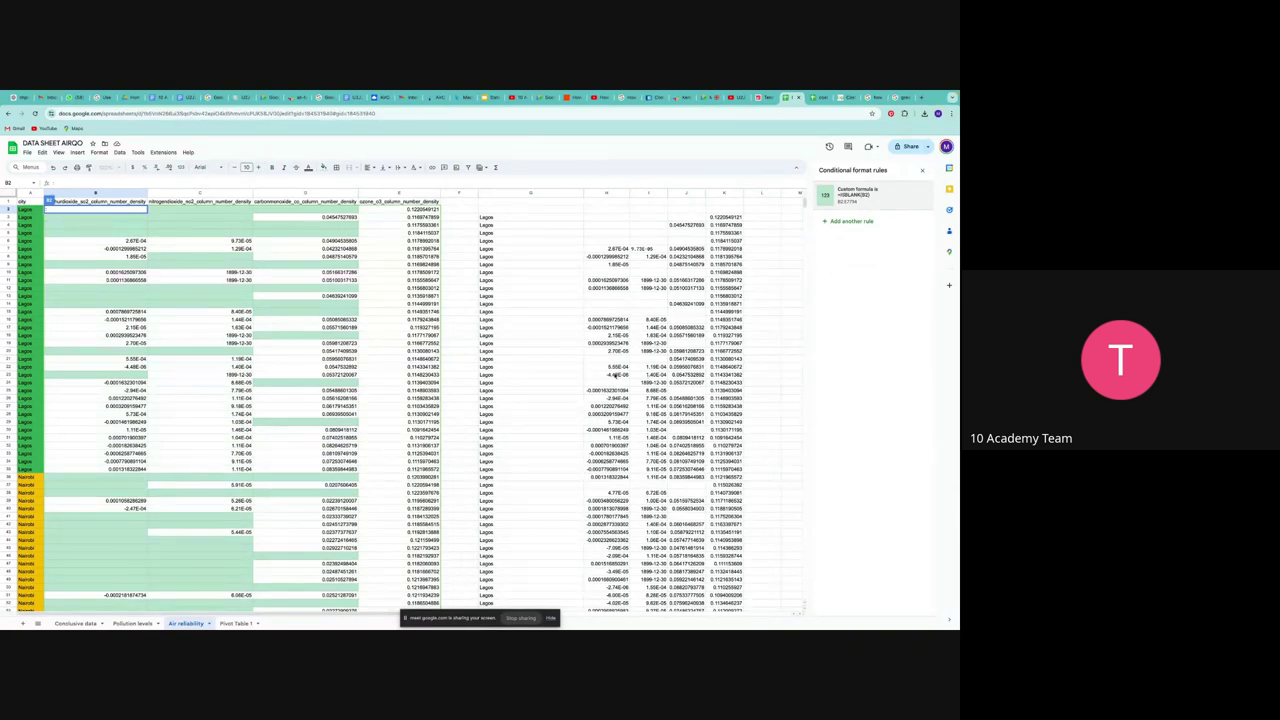
- Inspect the full values of B6 and C26, and select D23 in the carbon monoxide column
key("XF86AudioRaiseVolume")
key("Return")
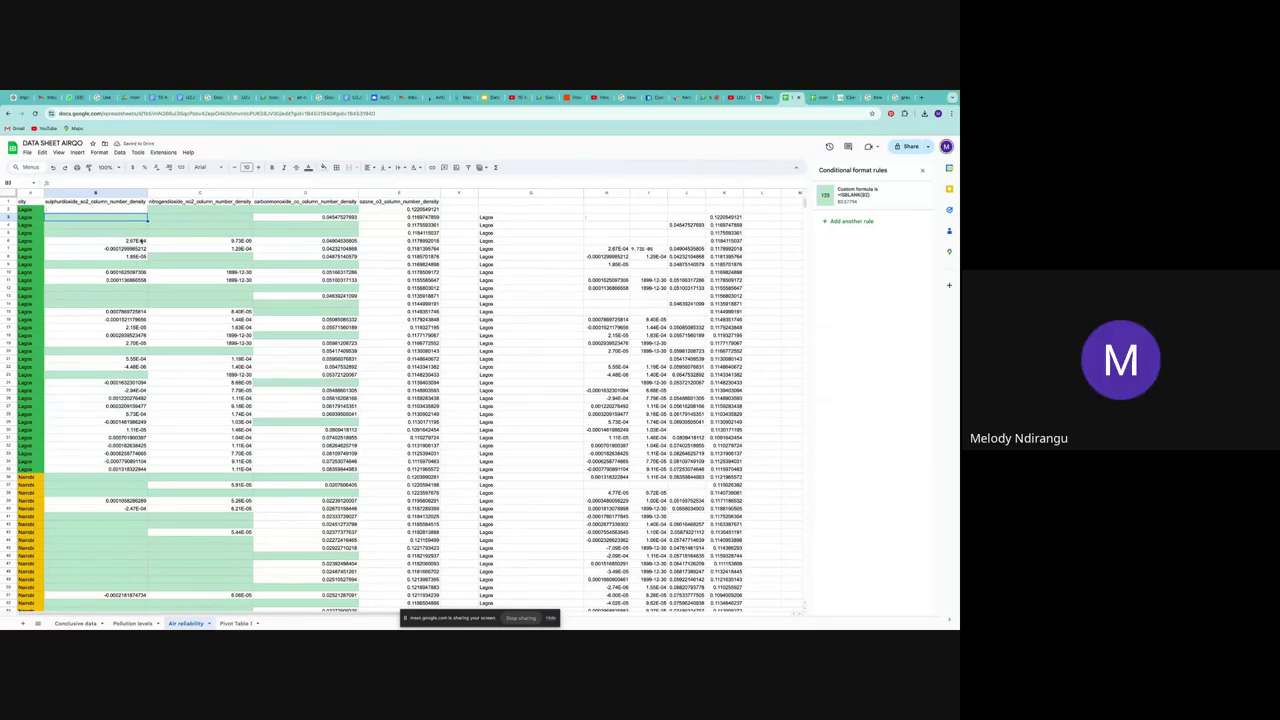
double_click(141, 241)
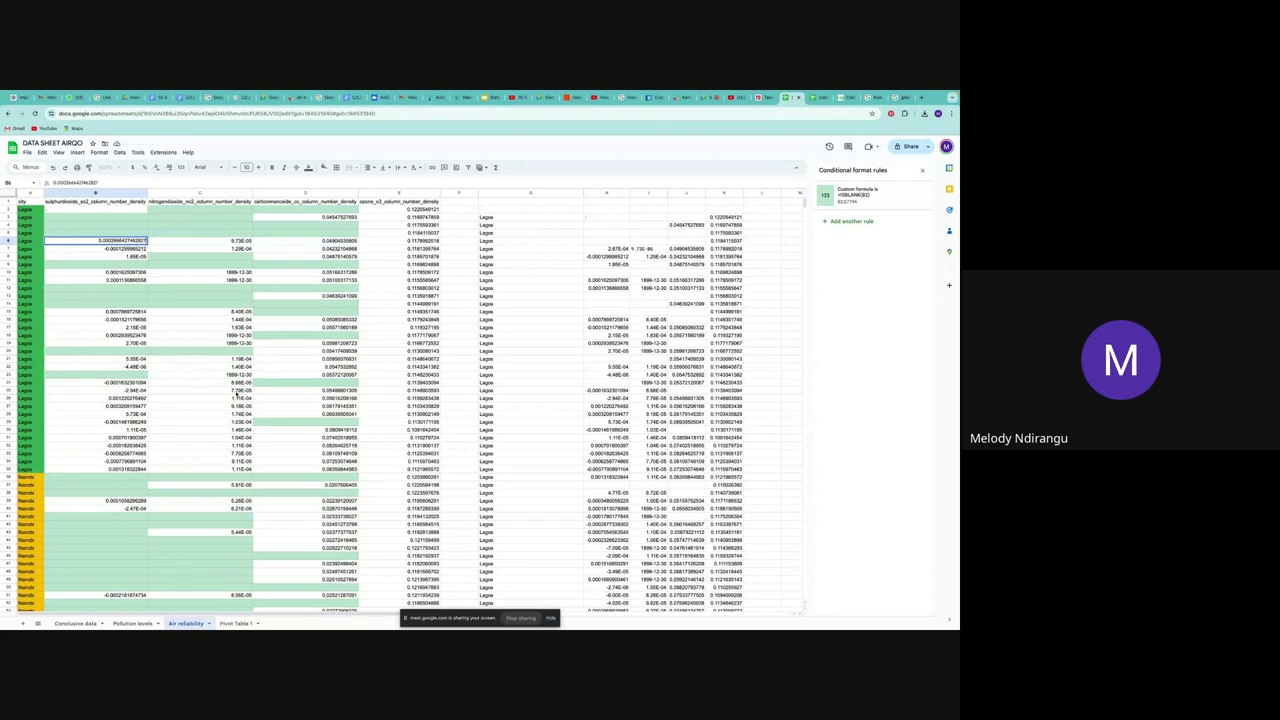
double_click(236, 397)
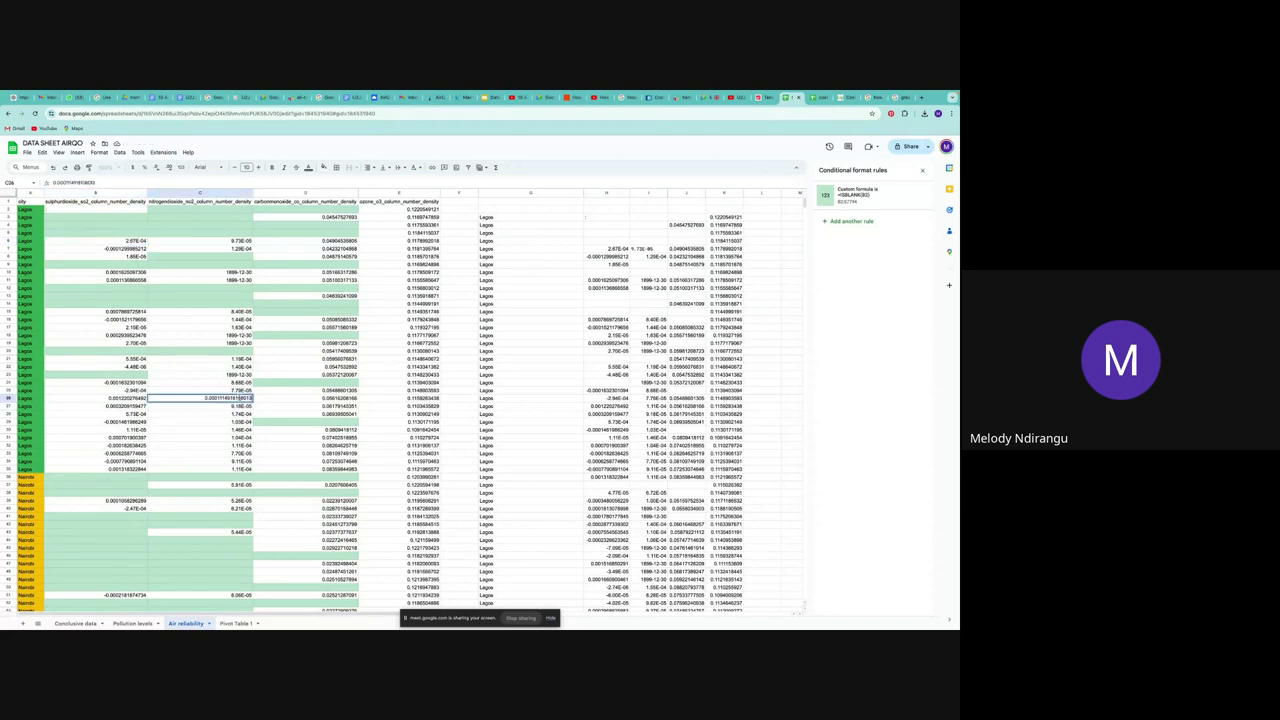
left_click(274, 372)
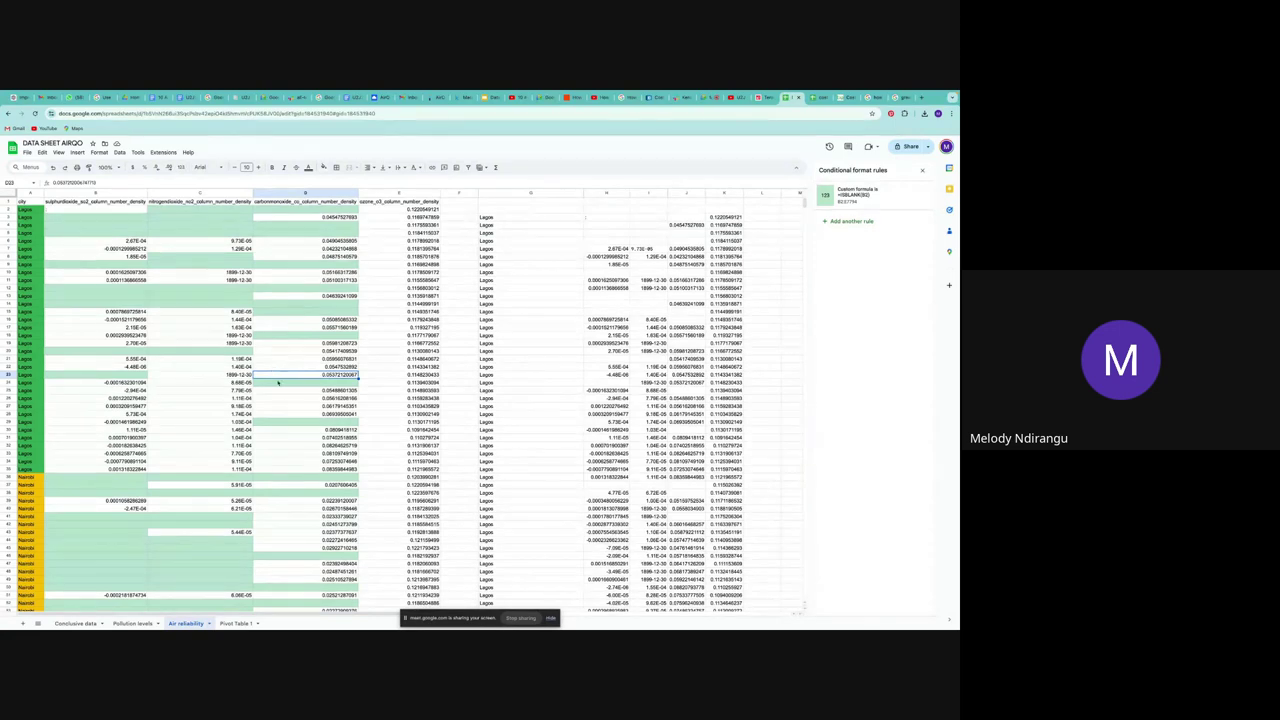
- Examine the highlighted blanks in the sulphur dioxide column, selecting B41:B50 and the first data cell B2
scroll(110, 420, "down", 3)
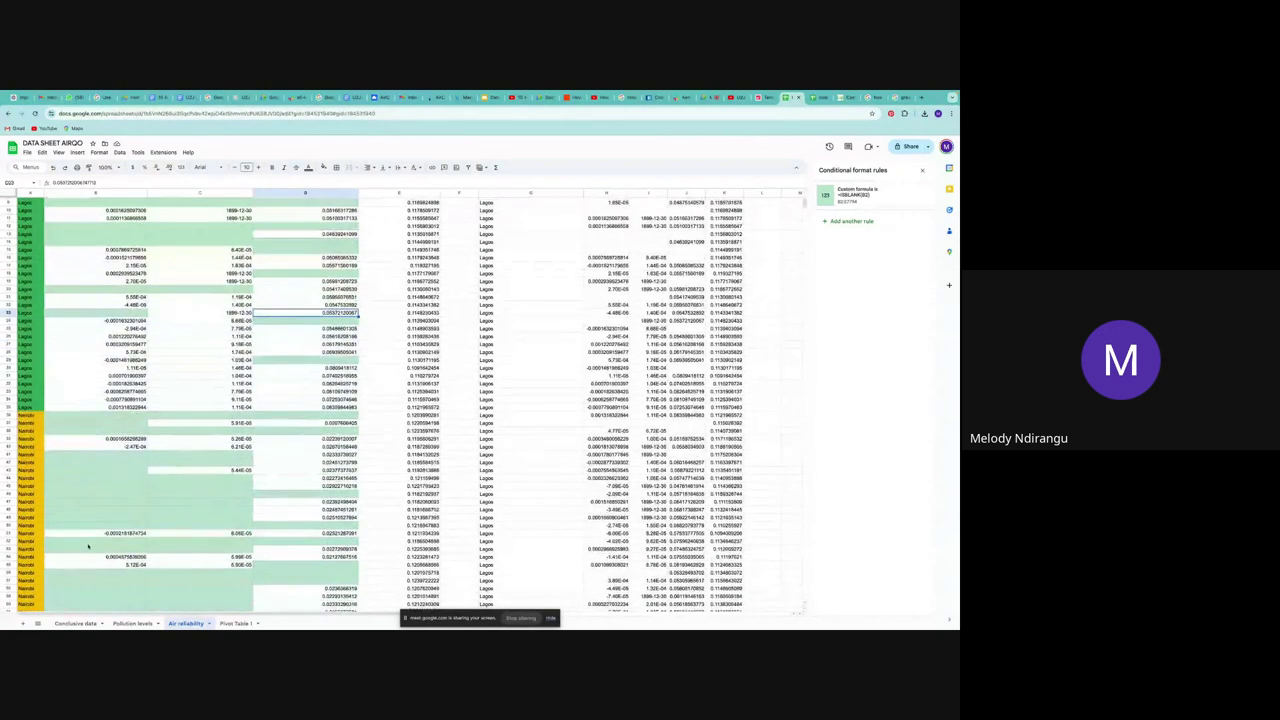
left_click_drag(104, 451, 125, 528)
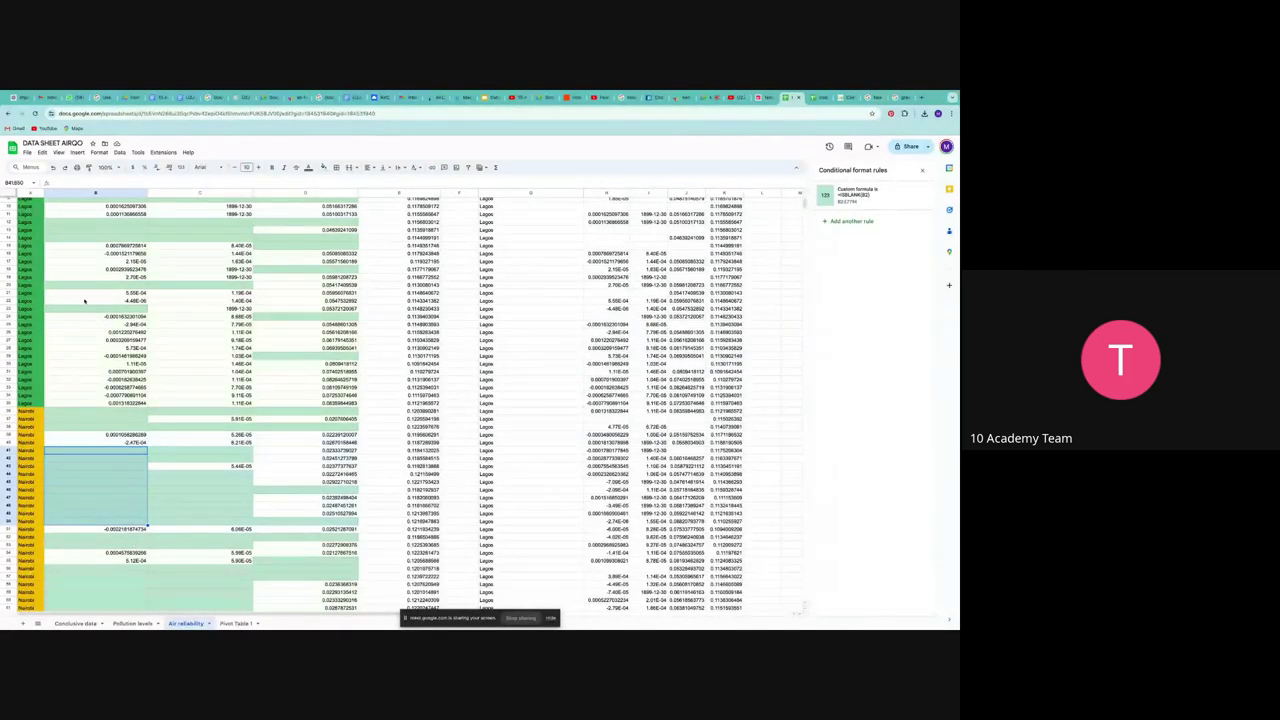
scroll(85, 300, "up", 3)
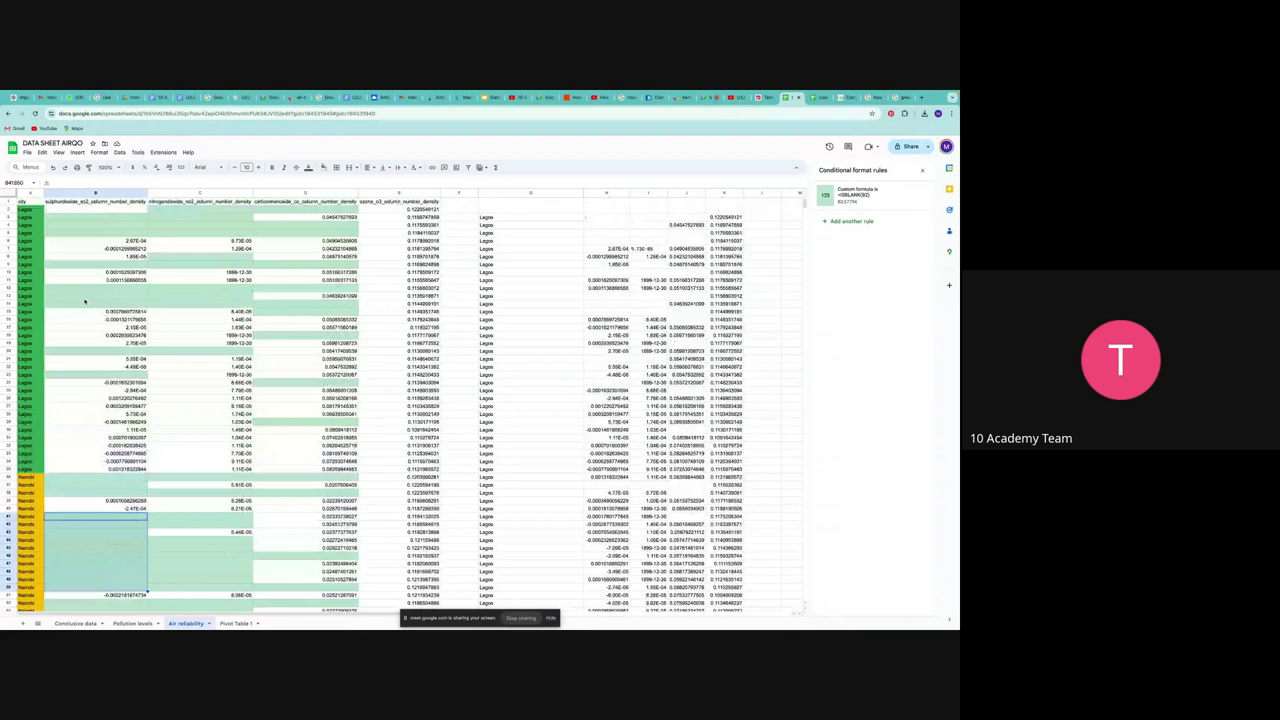
scroll(88, 208, "down", 1)
left_click(88, 208)
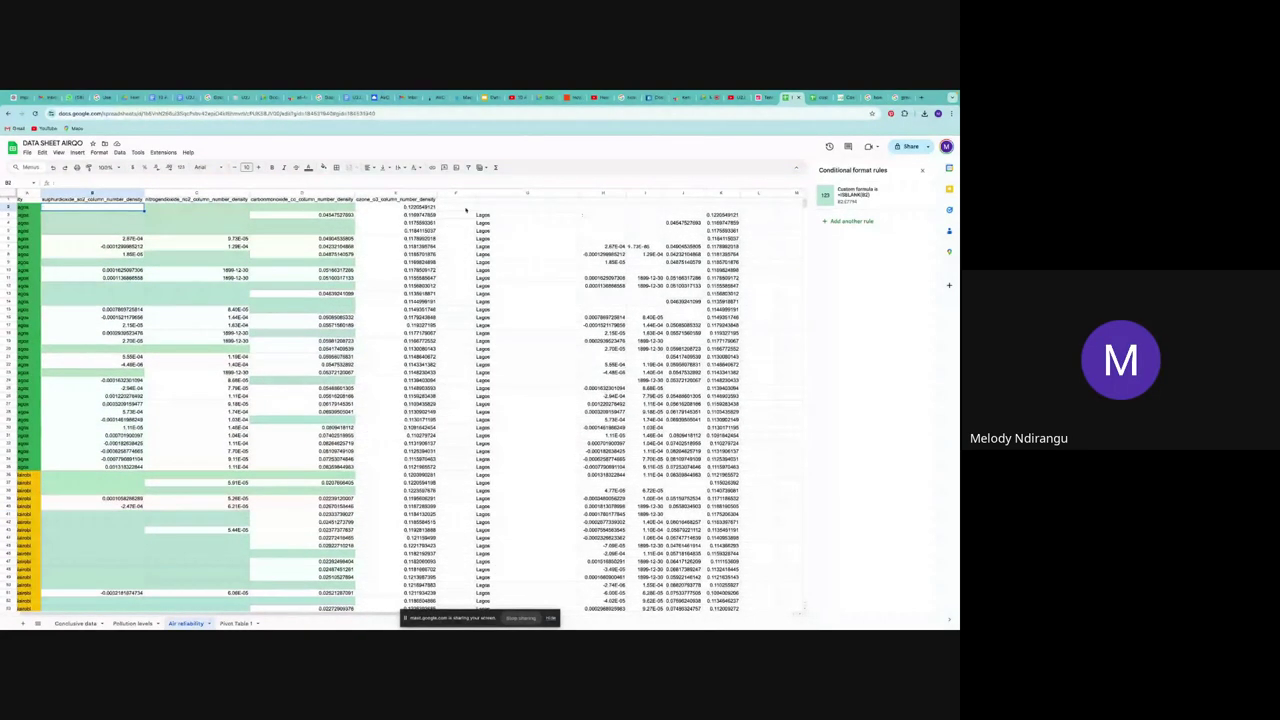
scroll(465, 209, "down", 1)
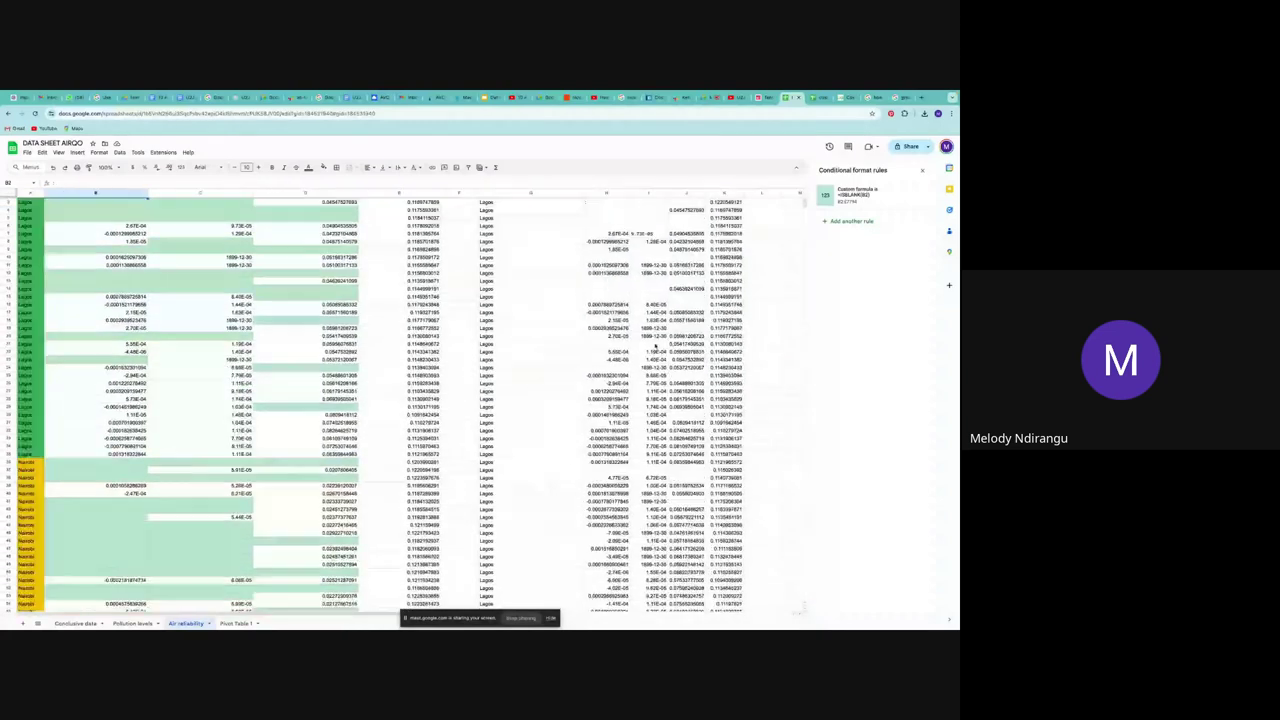
scroll(650, 350, "up", 2)
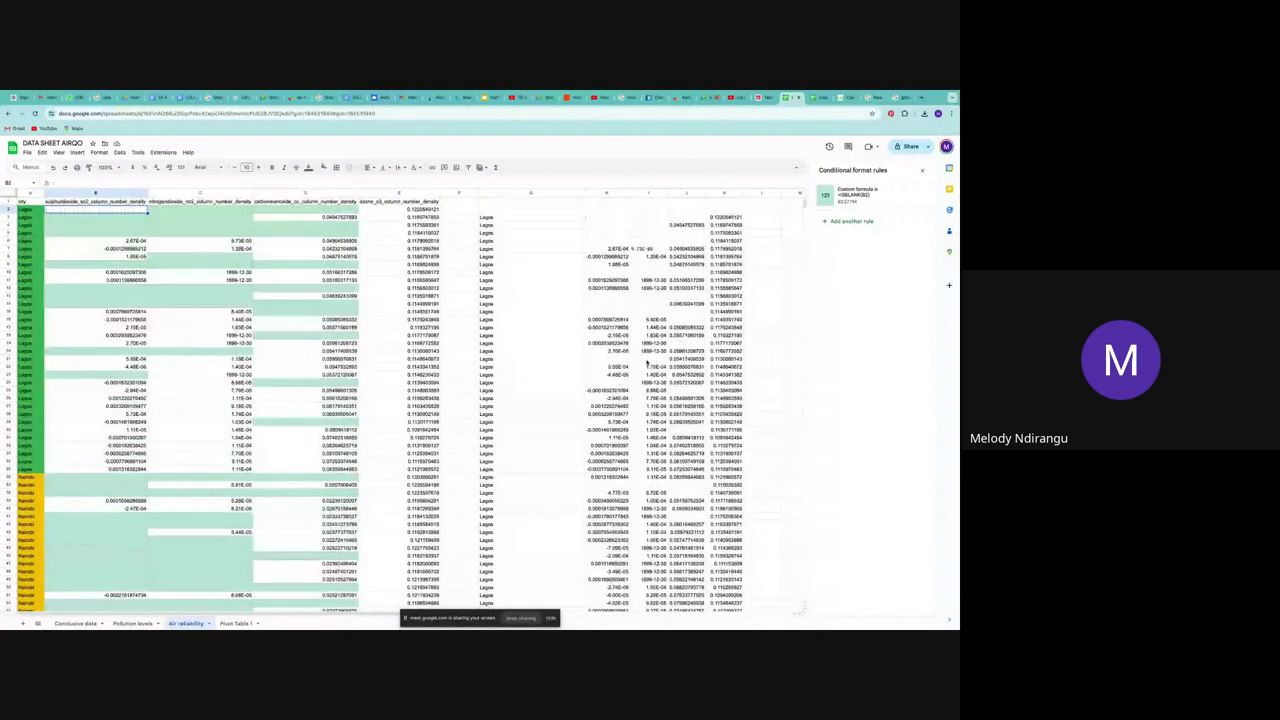
scroll(543, 274, "right", 1)
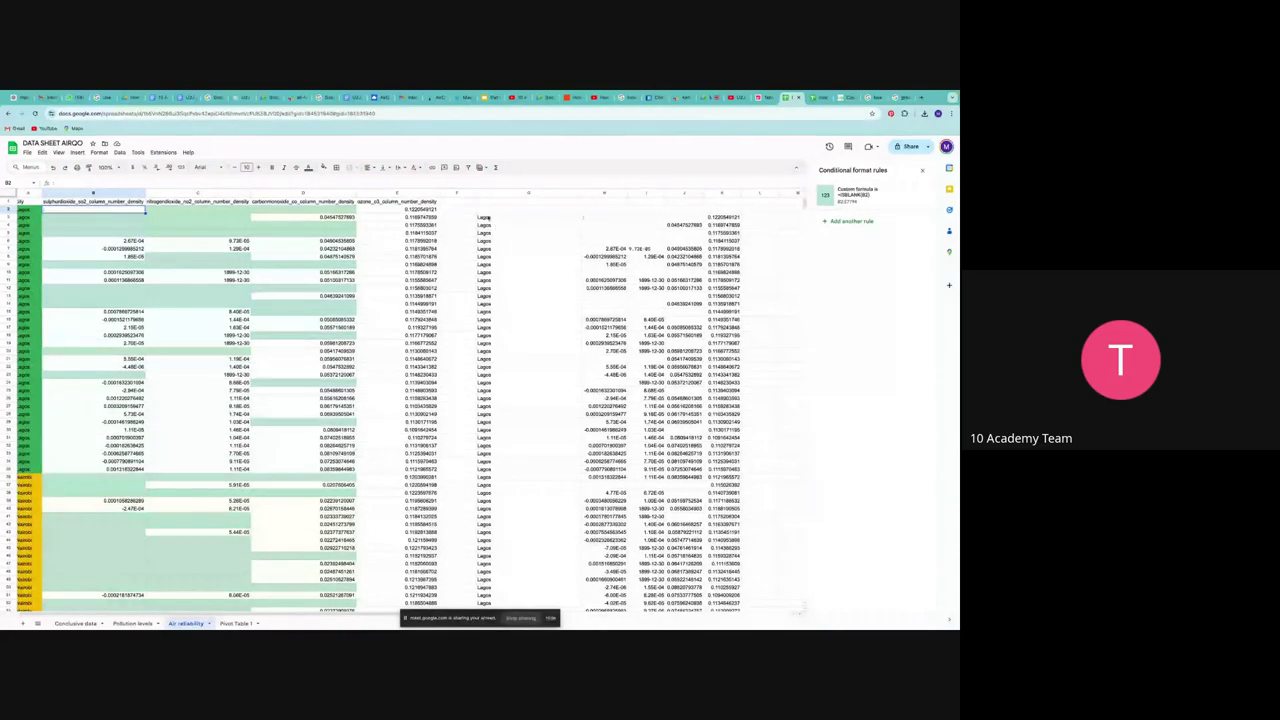
- Check the ozone column for blank values from its header down, and select its first data cell E2
left_click(541, 203)
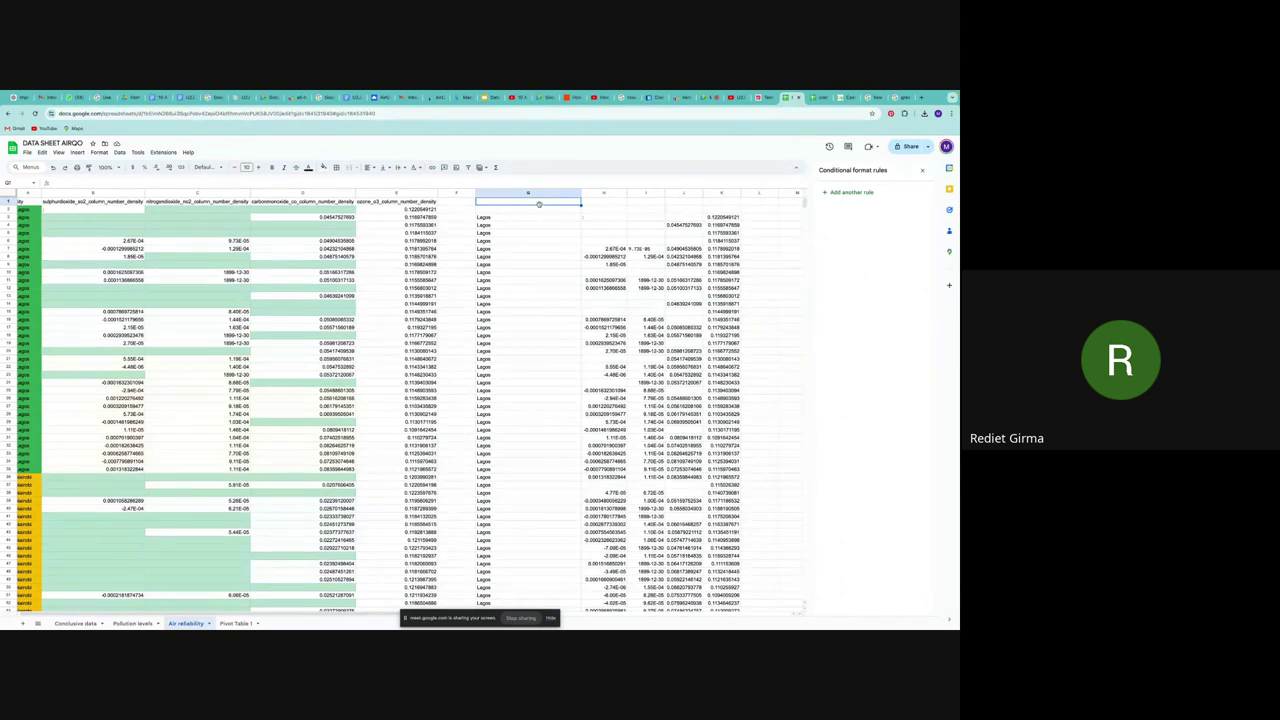
left_click(414, 202)
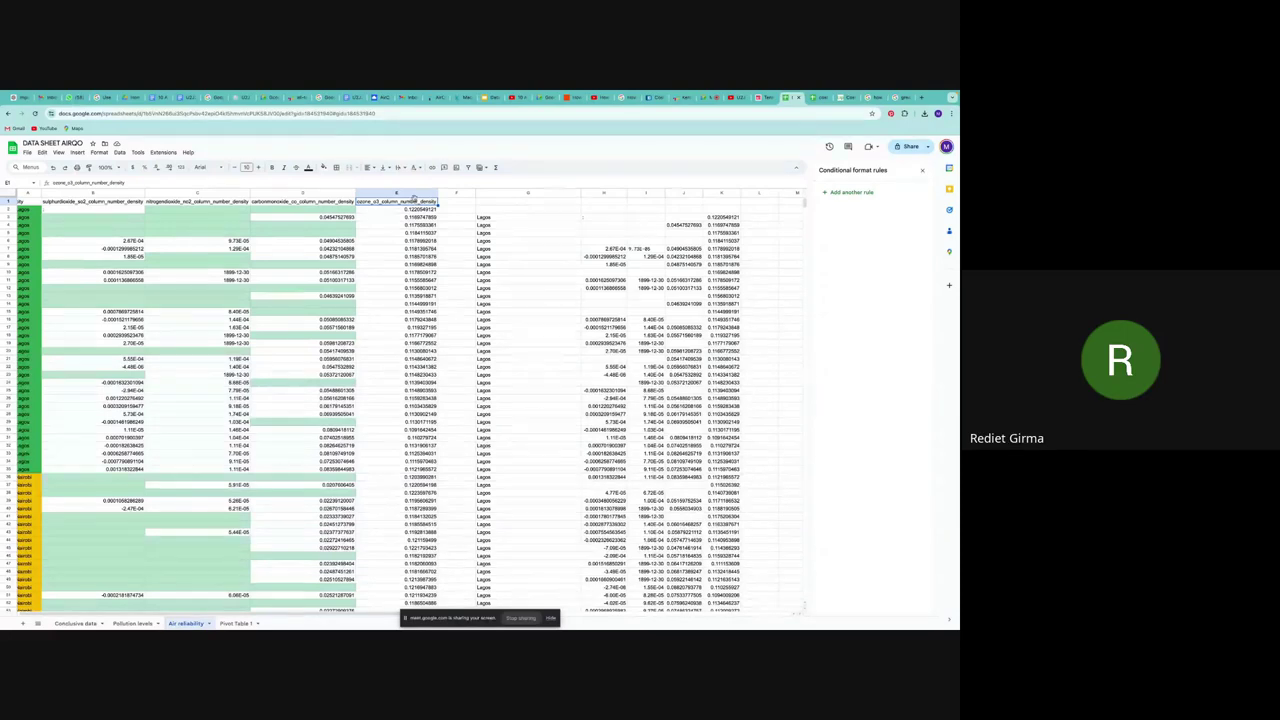
scroll(414, 210, "down", 7)
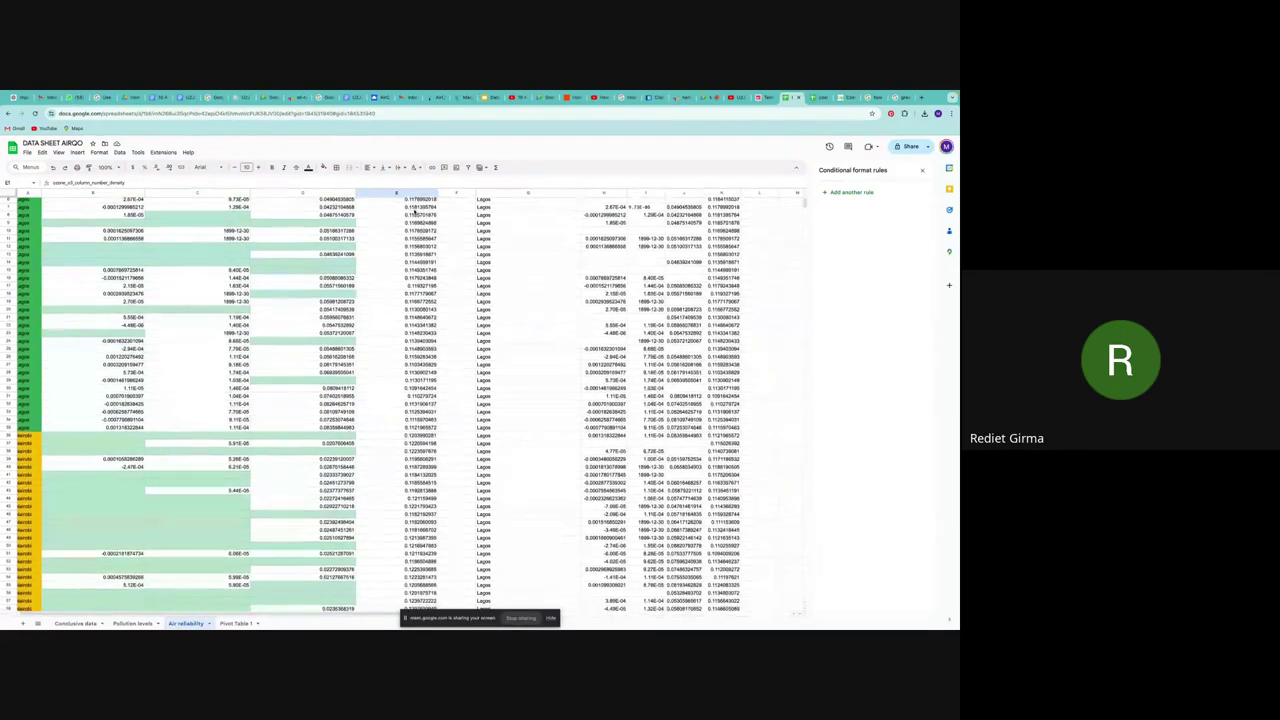
scroll(414, 213, "down", 5)
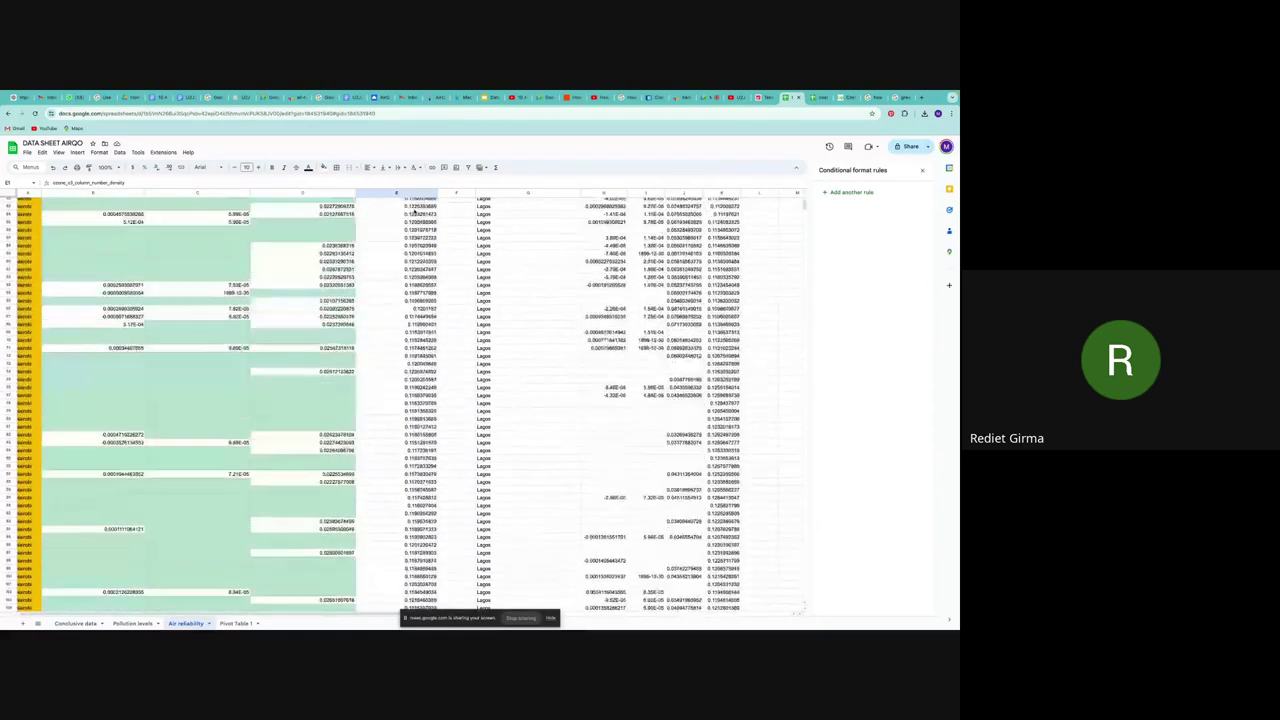
scroll(414, 210, "up", 10)
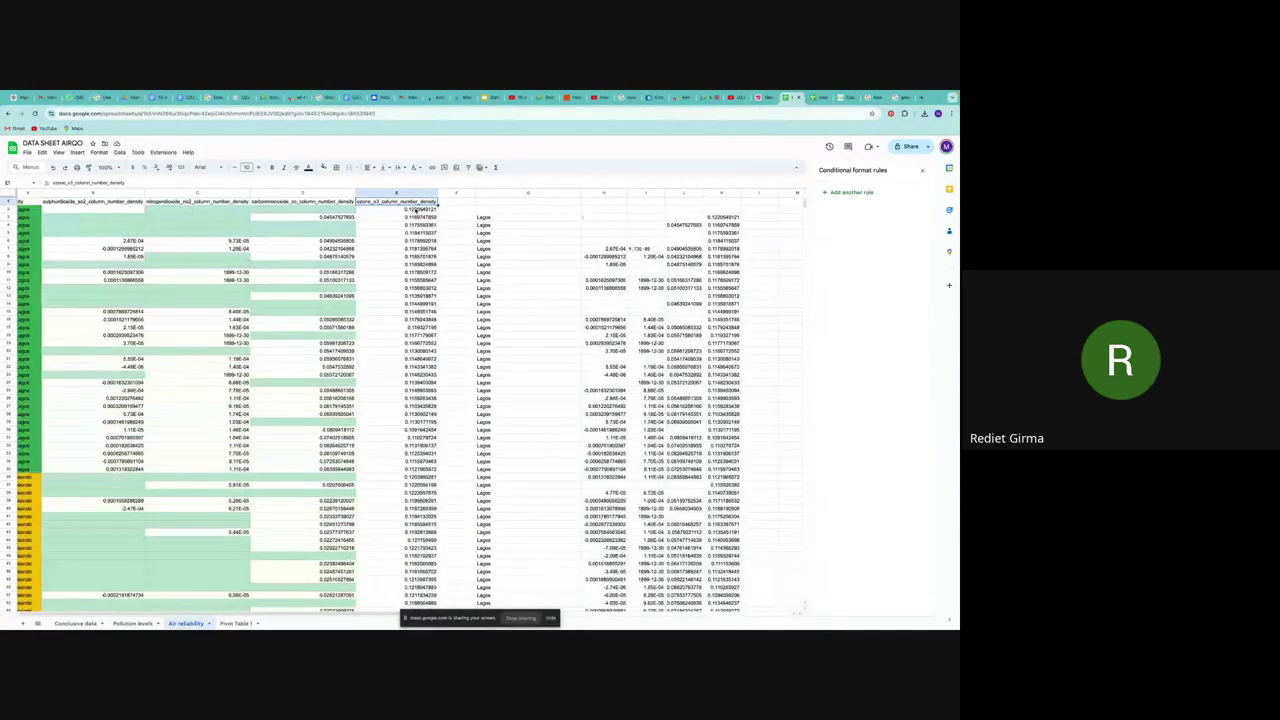
left_click(415, 209)
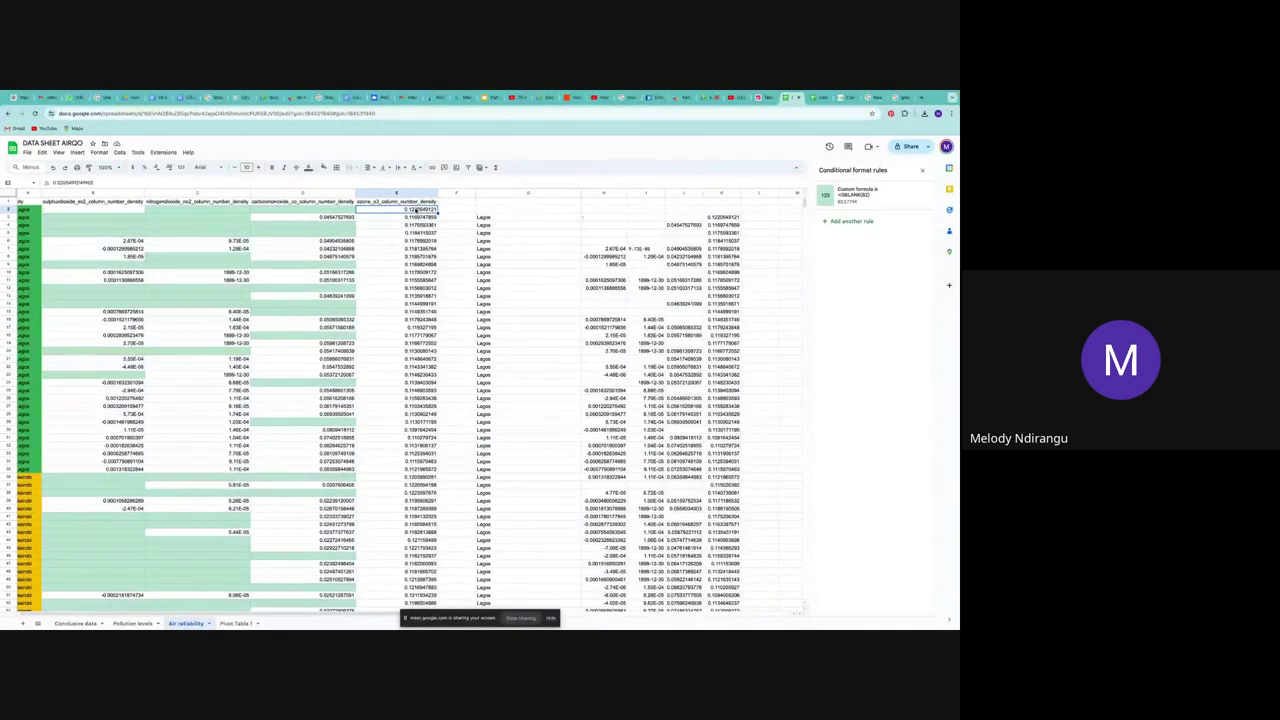
- Begin a formula in cell G1, in the empty top row beside the pollutant columns
scroll(470, 206, "right", 1)
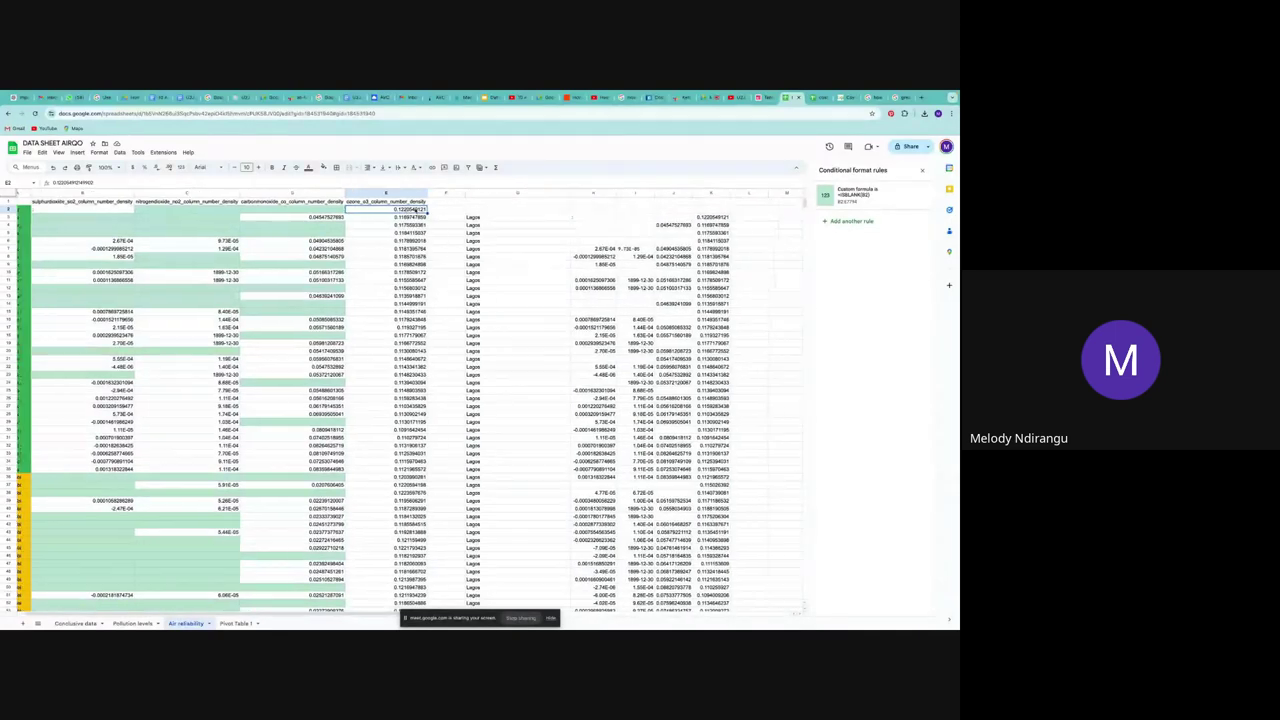
left_click(483, 203)
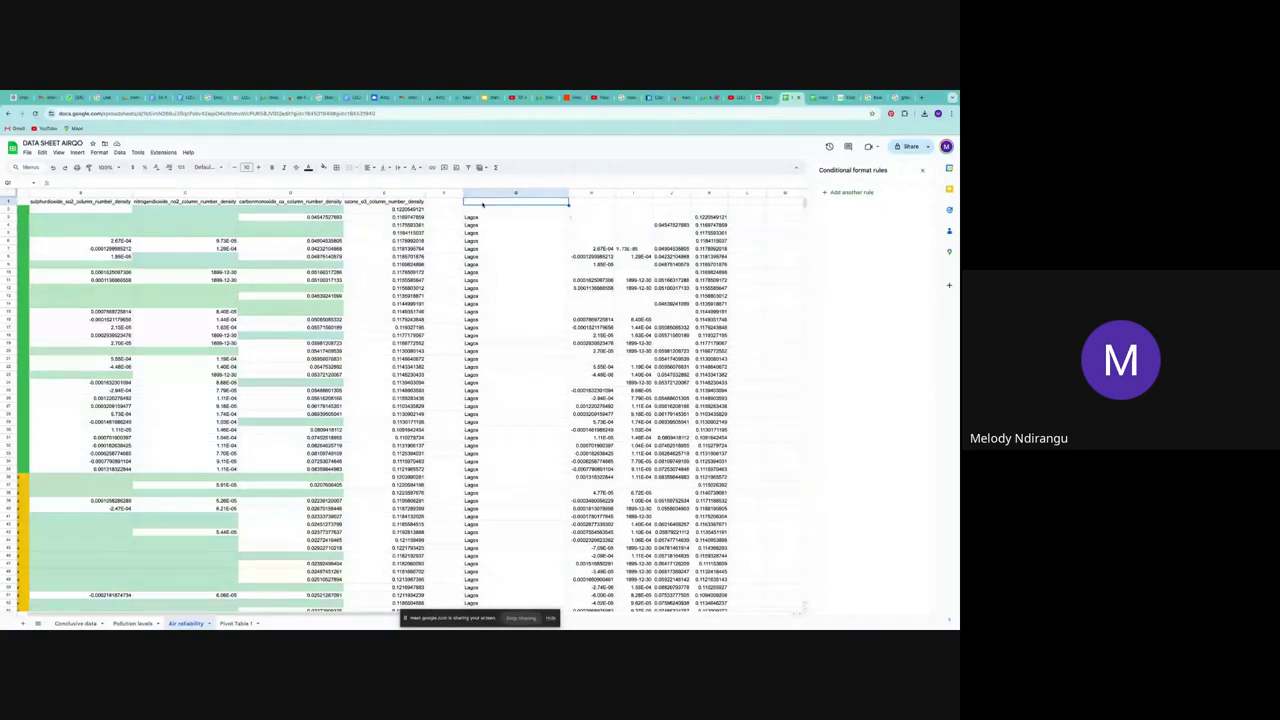
type("=")
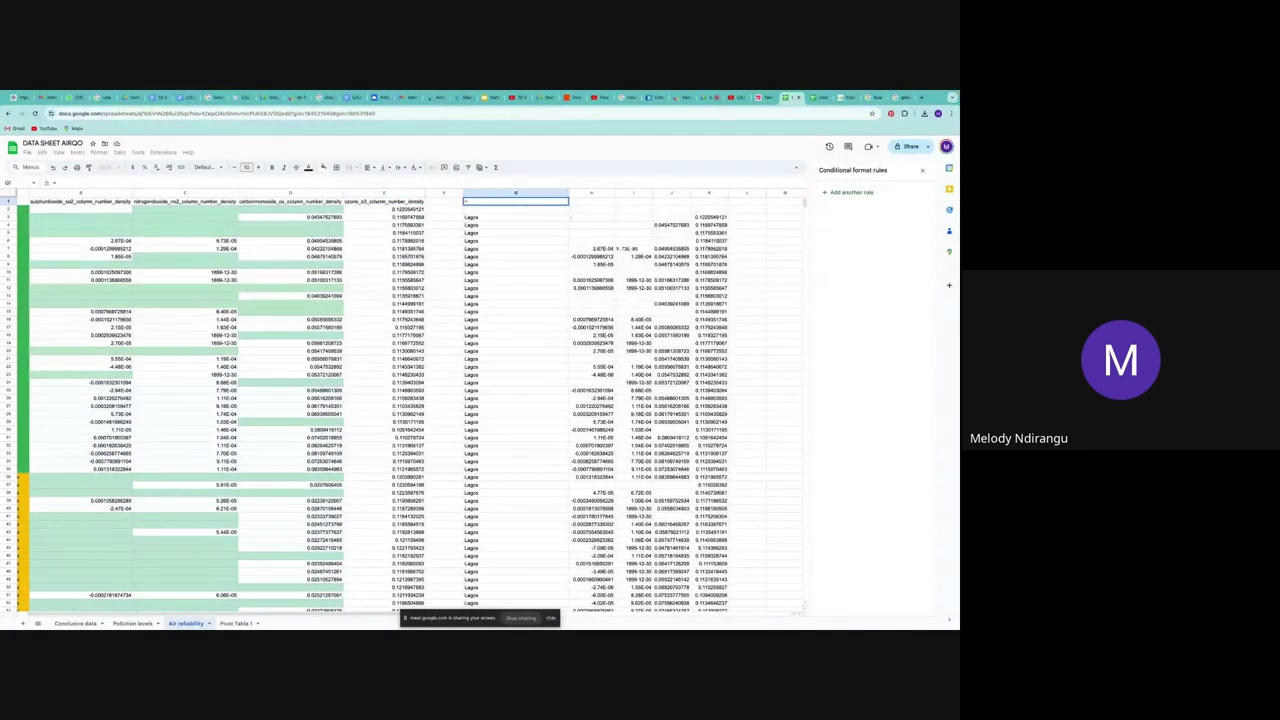
type("ME")
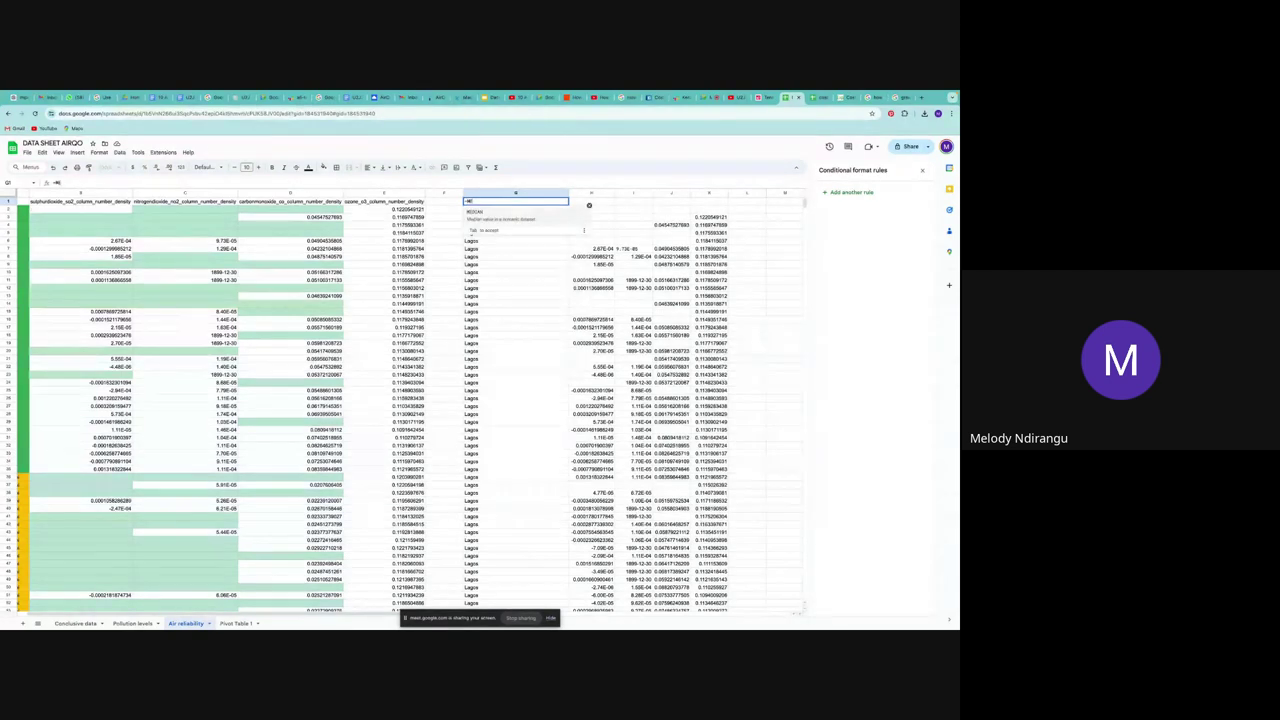
type("AN")
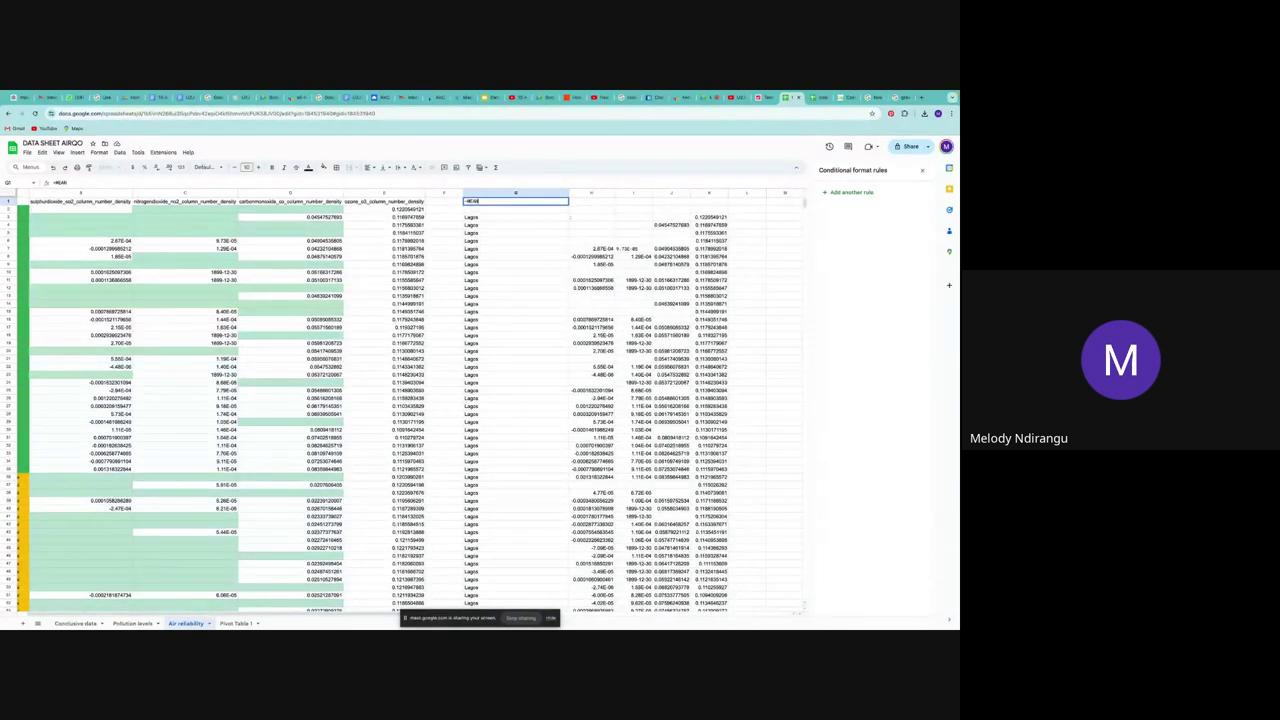
key("BackSpace")
key("BackSpace")
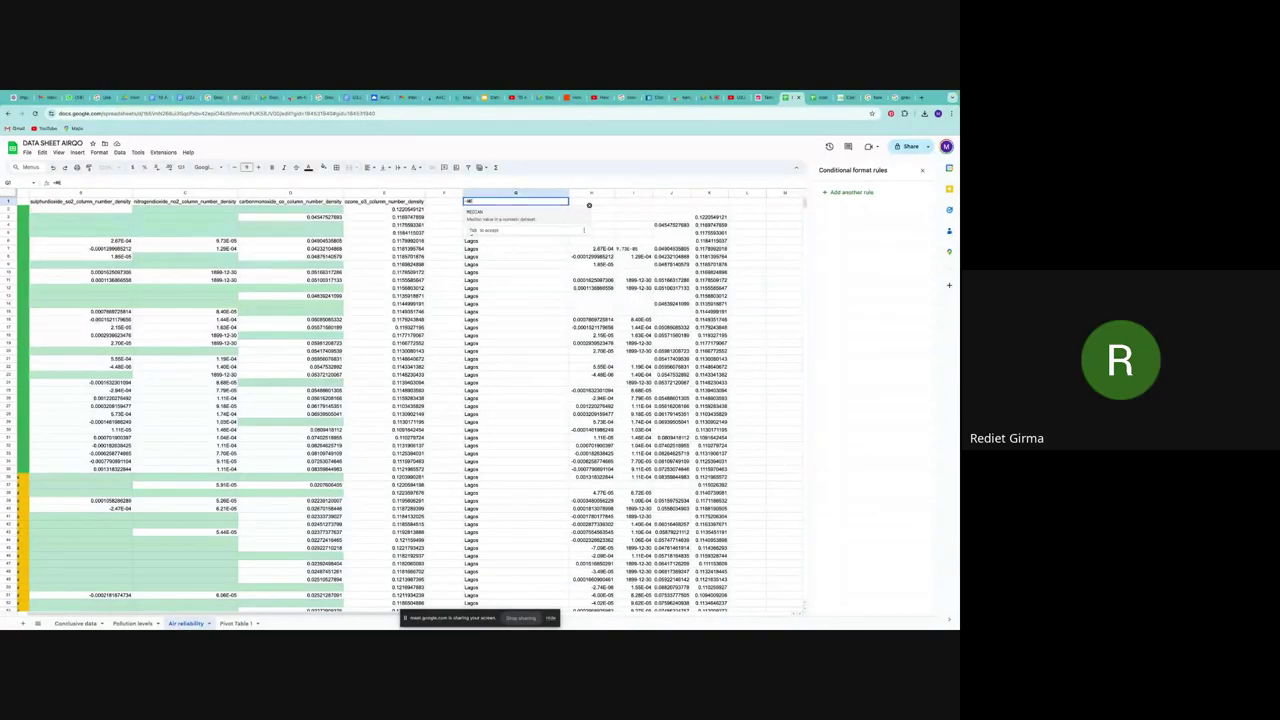
key("BackSpace")
key("BackSpace")
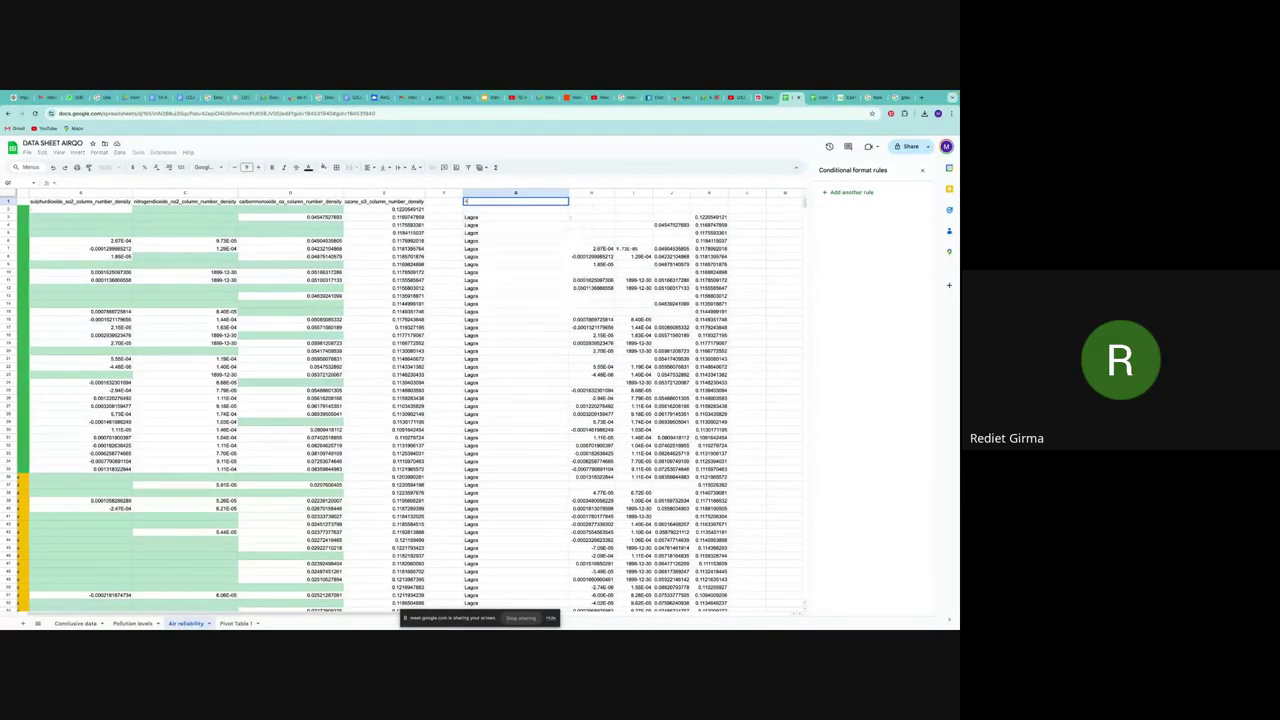
- Insert the AVERAGE function into the formula in G1
type("AVE")
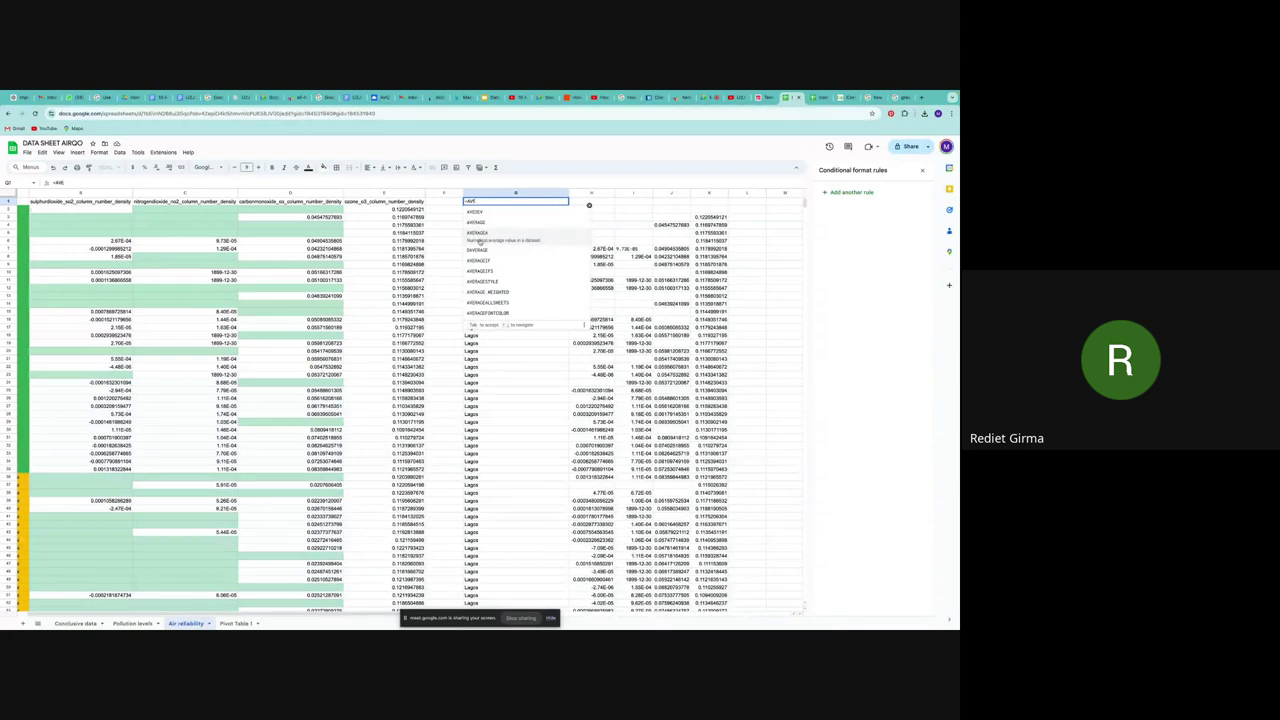
left_click(484, 234)
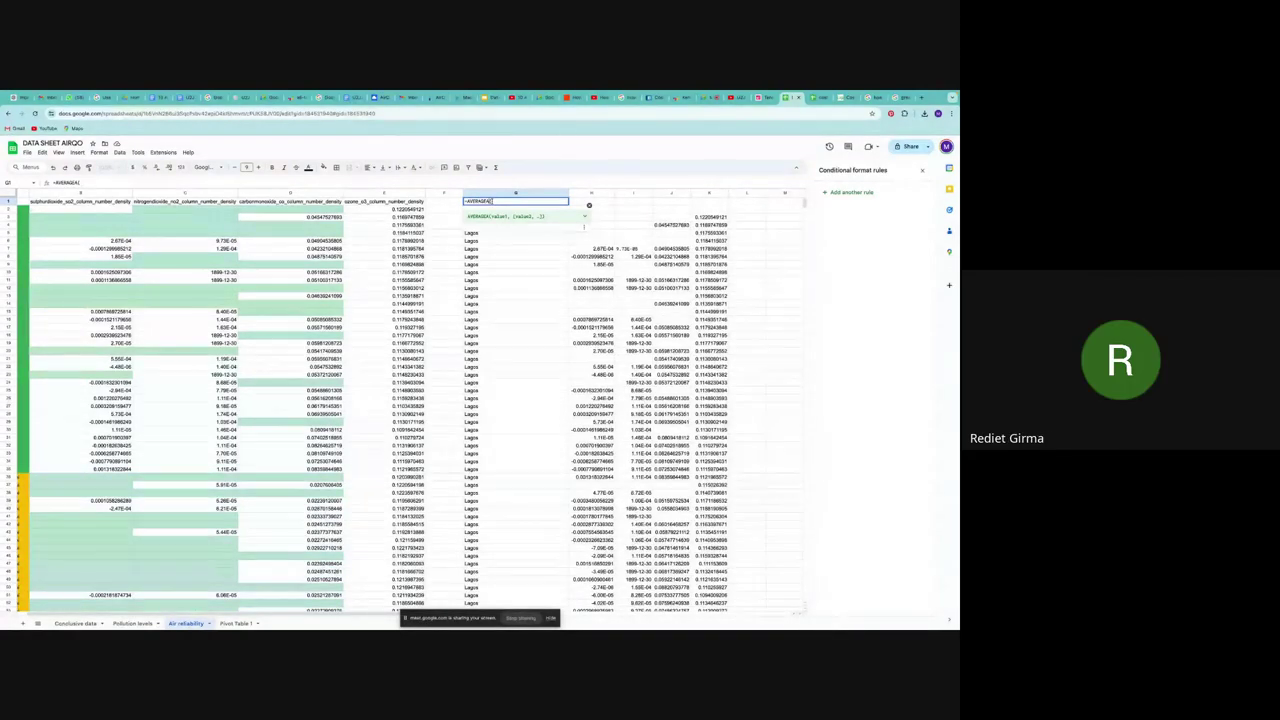
key("BackSpace")
key("BackSpace")
key("BackSpace")
key("BackSpace")
key("BackSpace")
key("BackSpace")
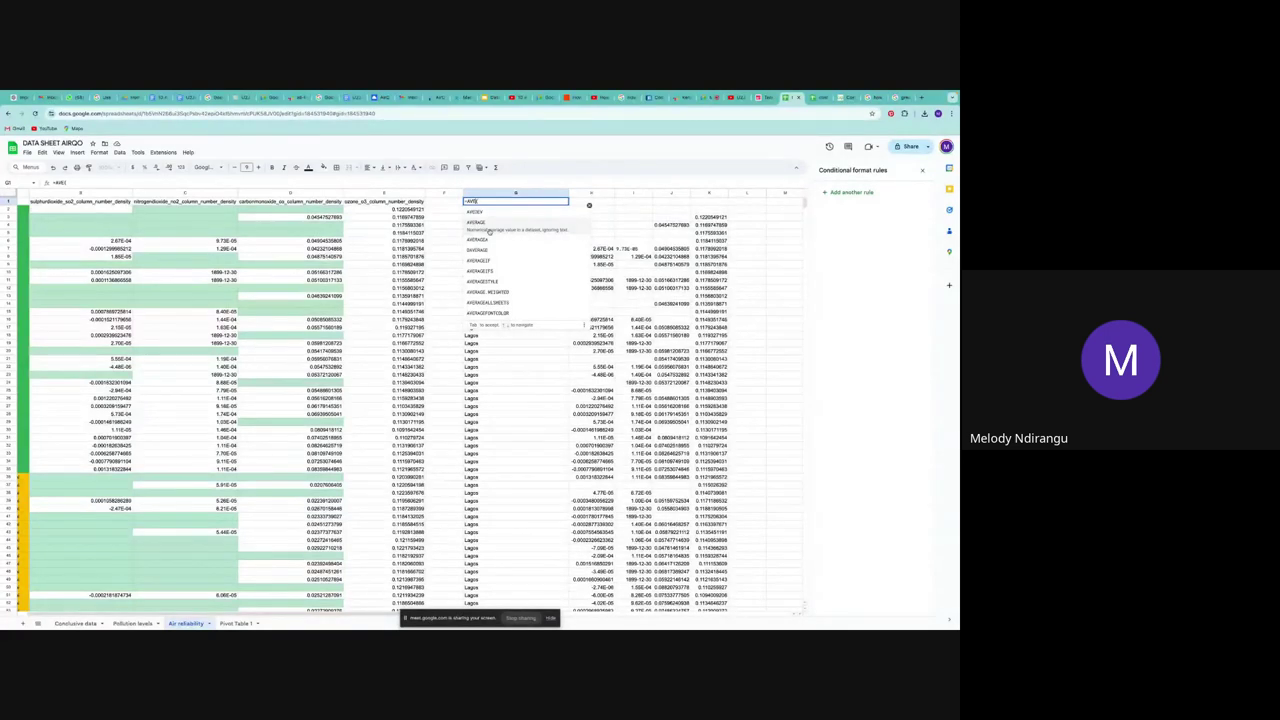
left_click(489, 231)
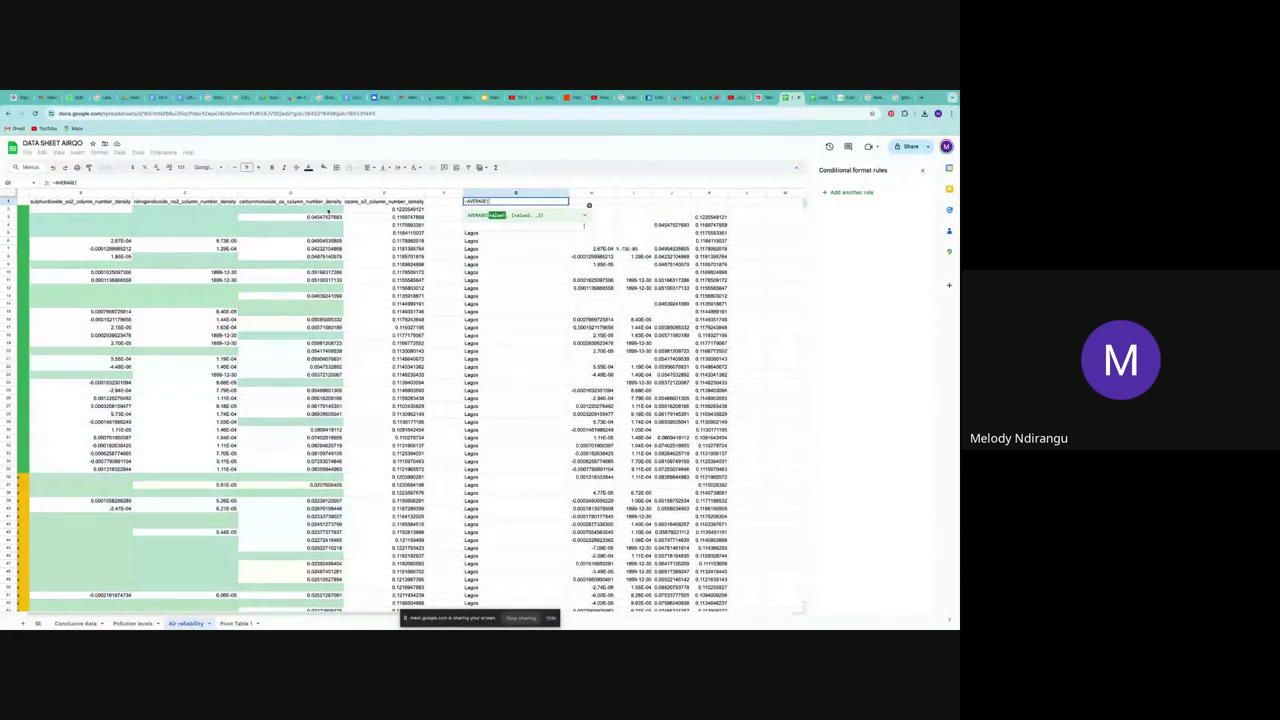
- Try to set the average's range from the first ozone value E2 to the column's last value E7794
scroll(271, 264, "left", 1)
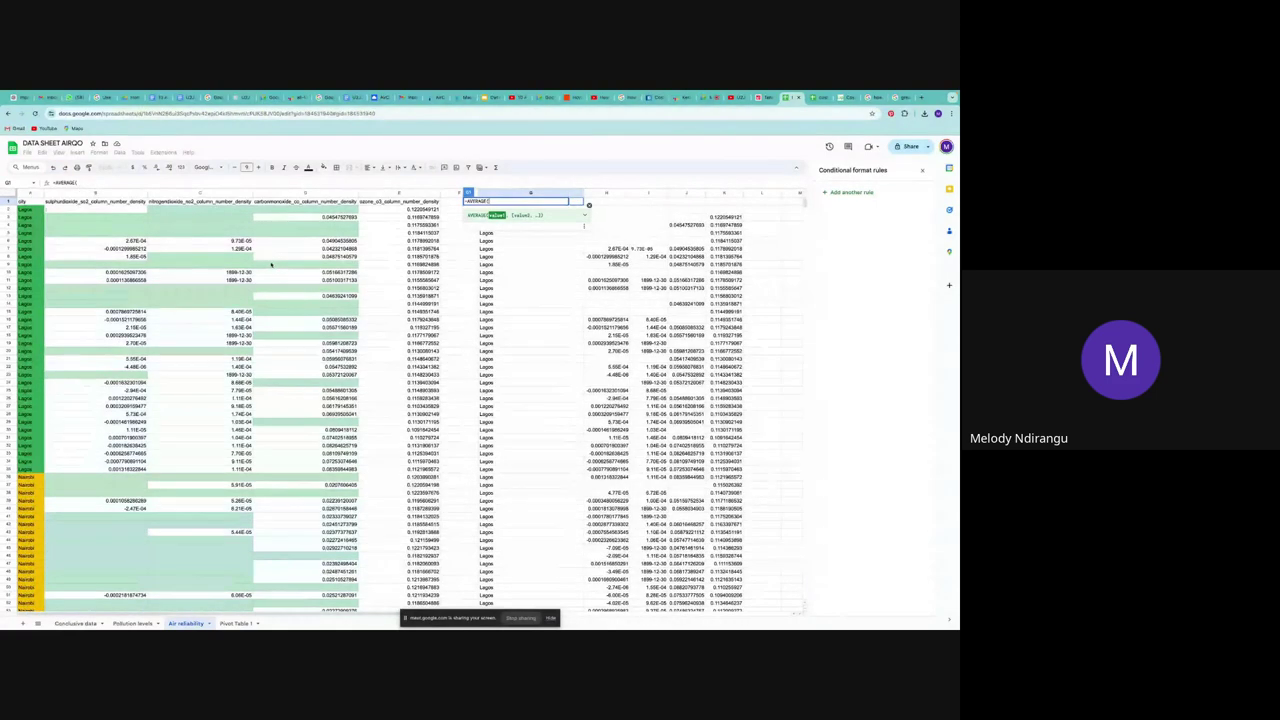
left_click(422, 208)
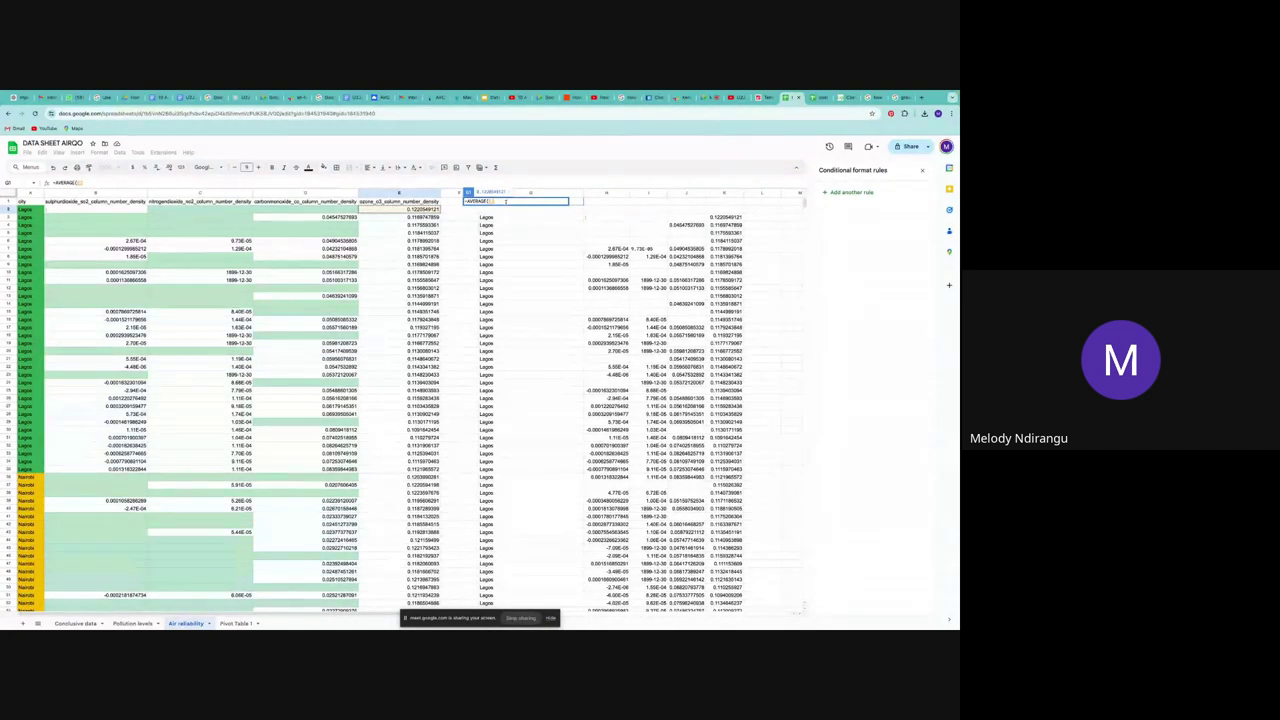
type(":")
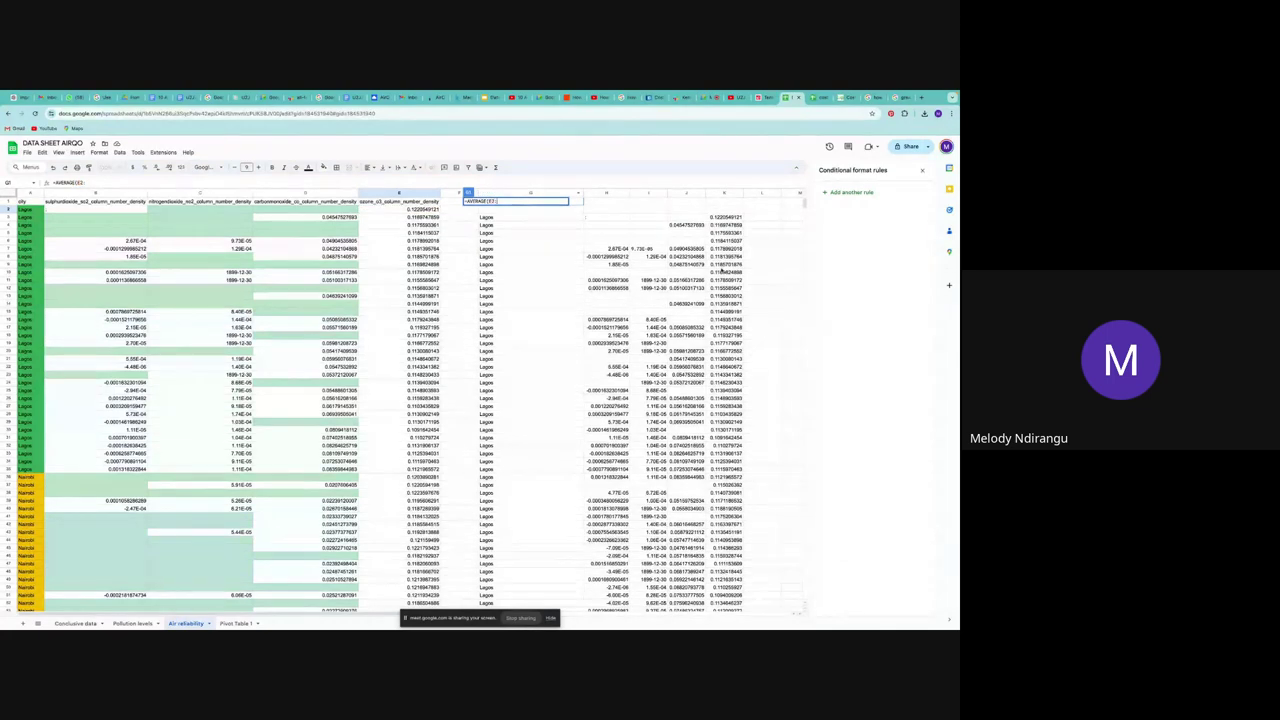
left_click_drag(804, 203, 803, 581)
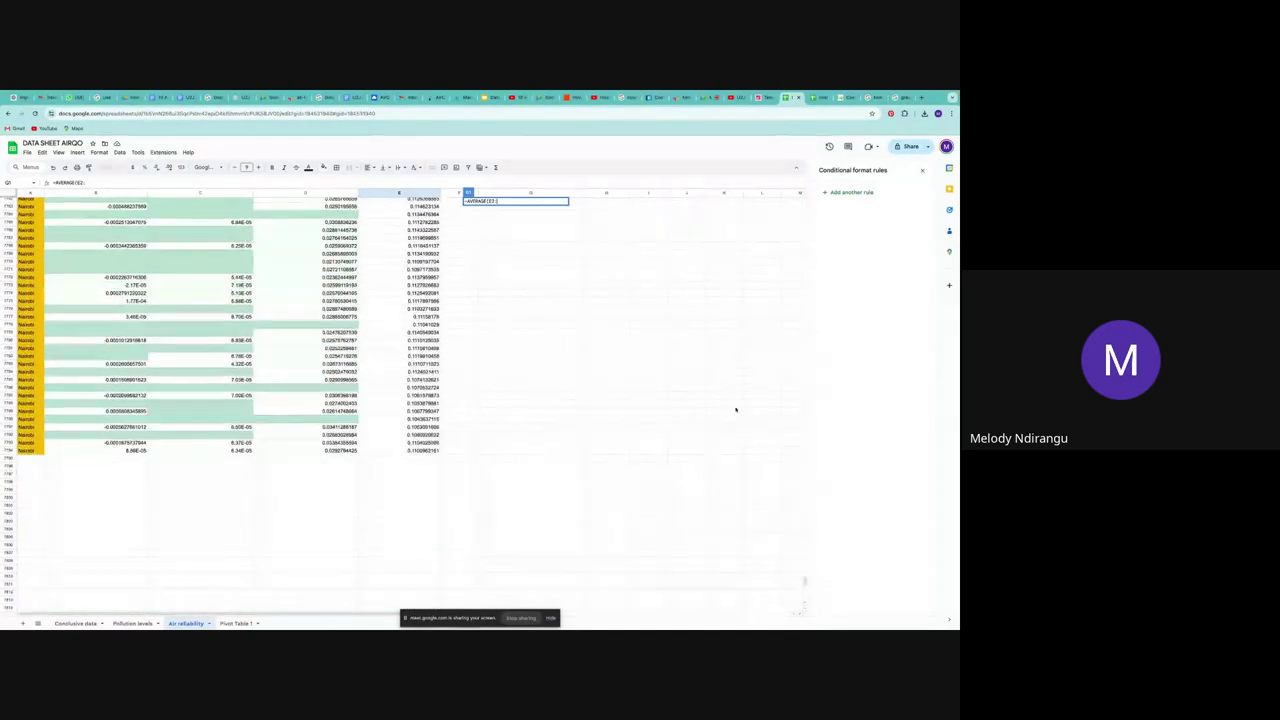
left_click(410, 451)
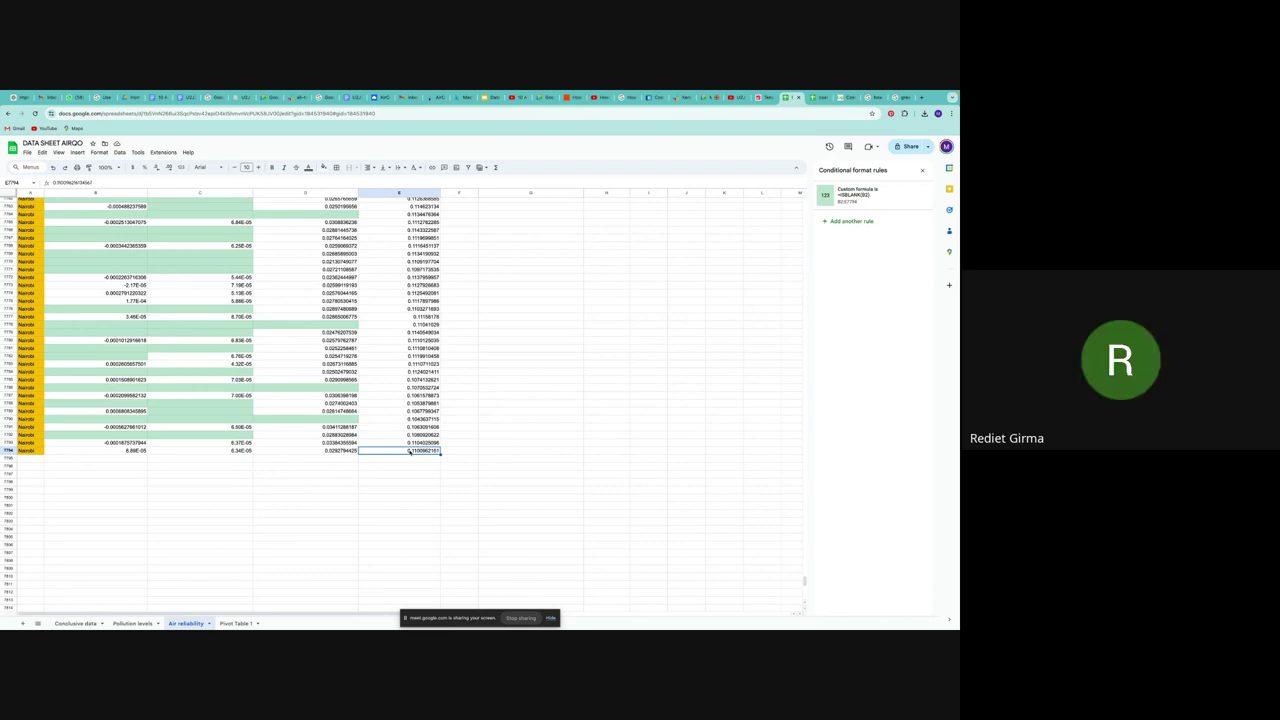
left_click(530, 458)
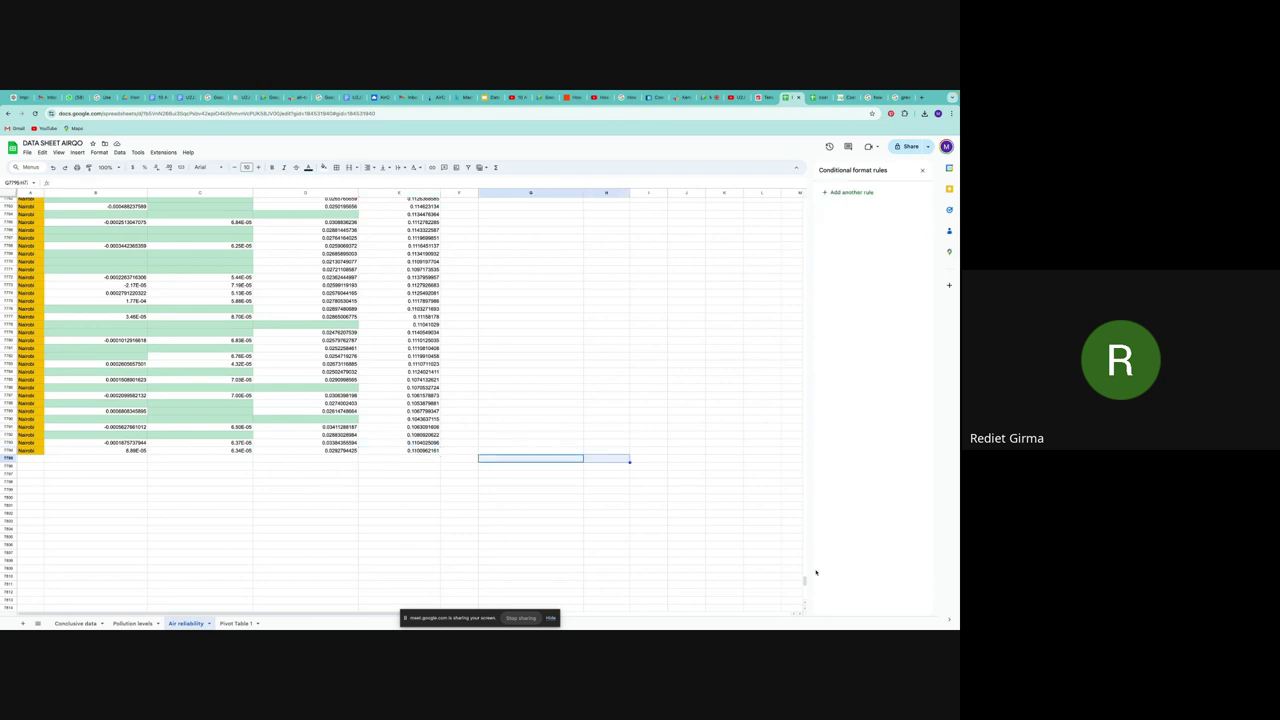
left_click_drag(806, 580, 802, 279)
- Replace the incomplete range in G1 with the whole ozone column E and enter the average formula
key("BackSpace")
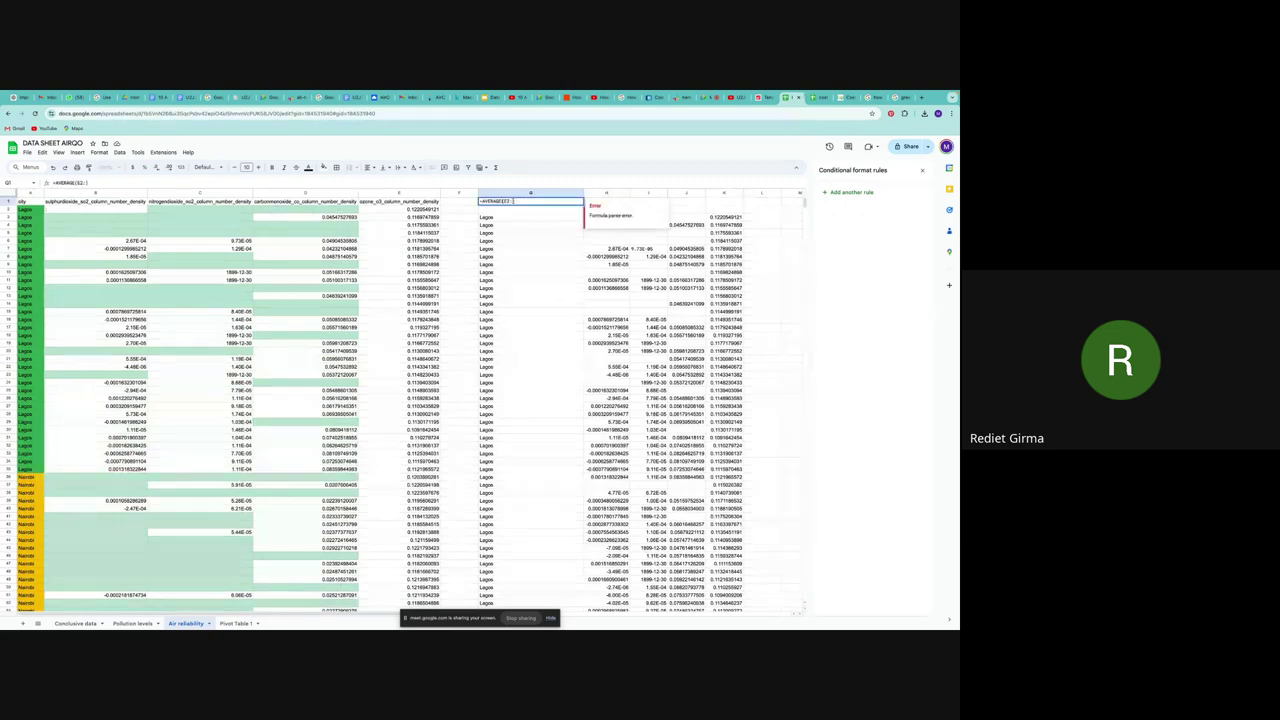
type(")")
key("BackSpace")
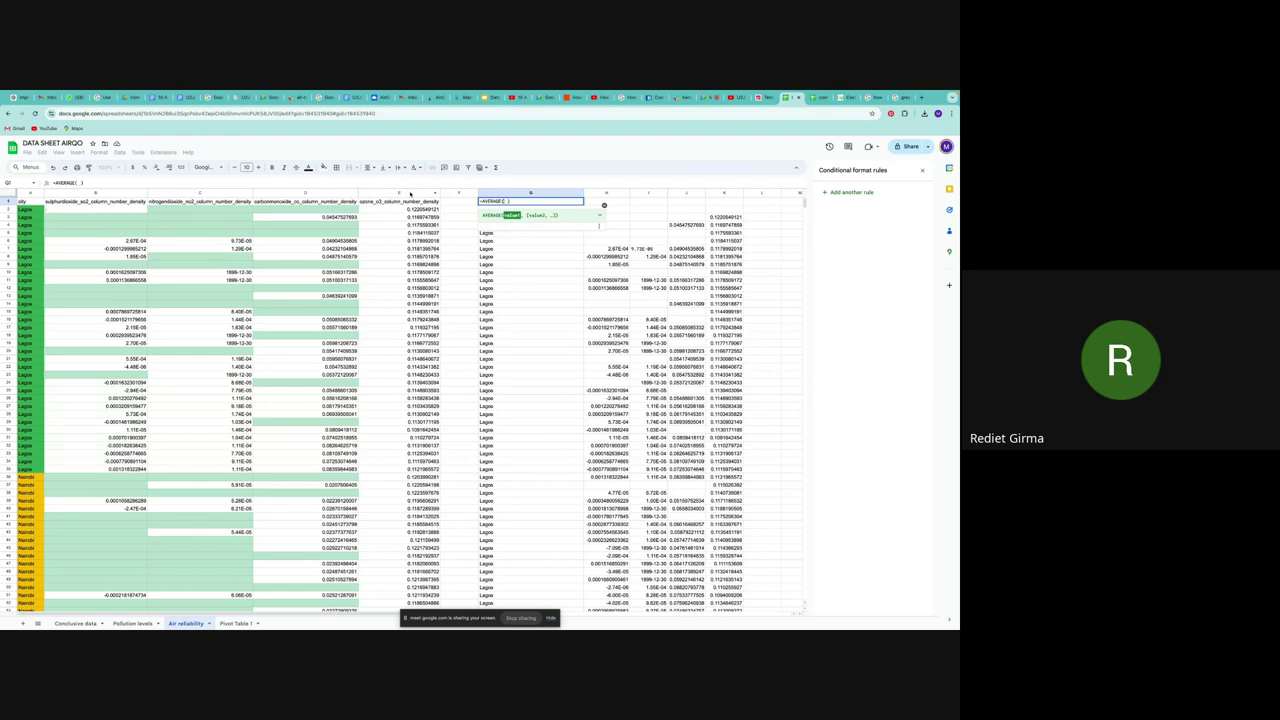
left_click(410, 194)
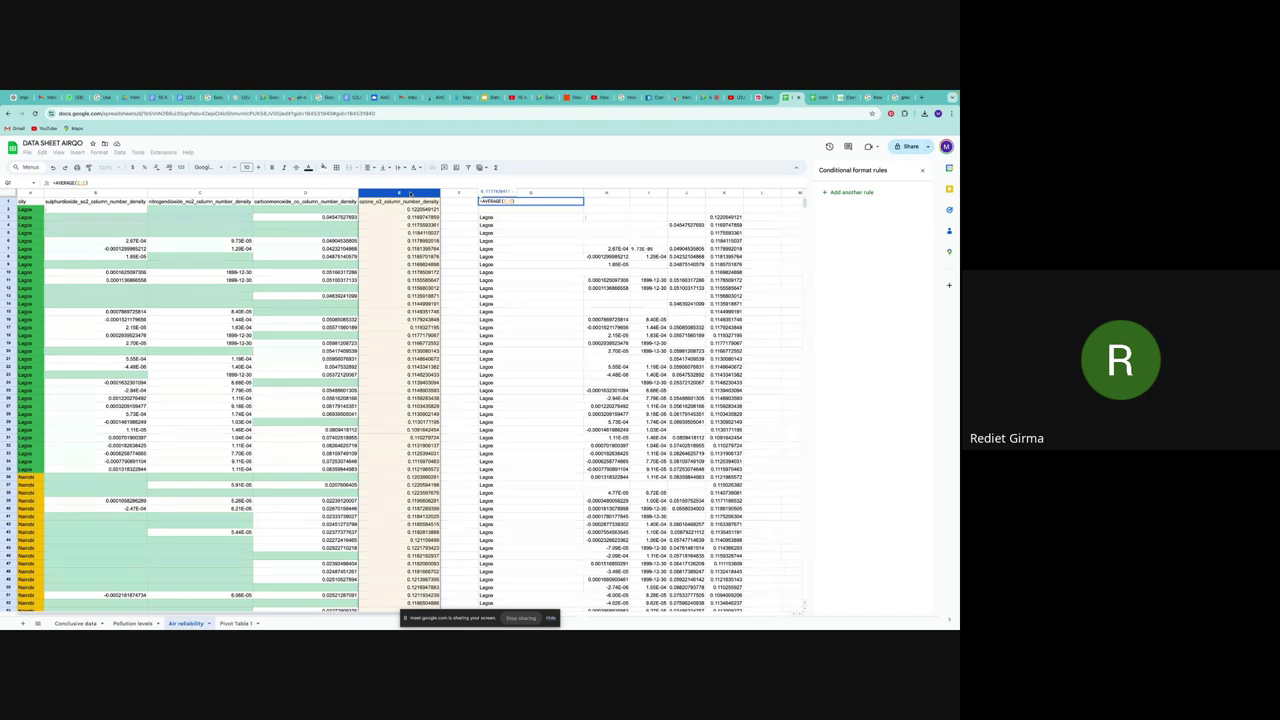
key("Return")
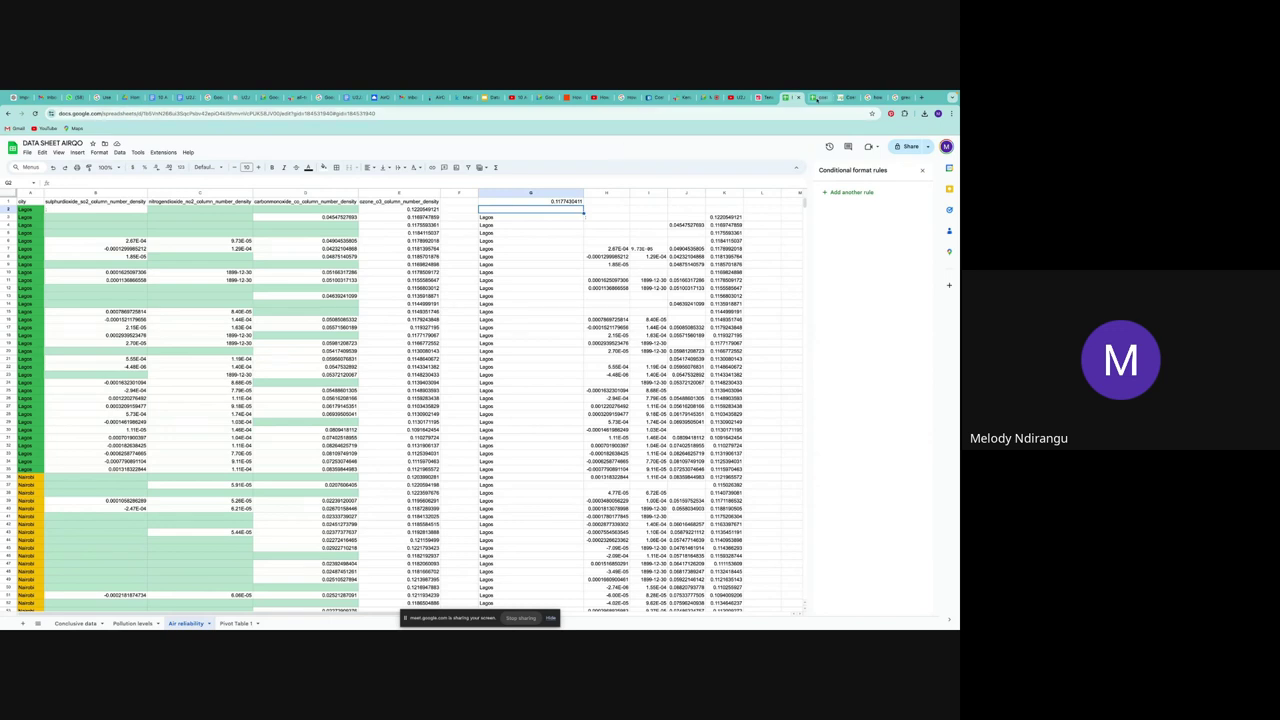
left_click(815, 98)
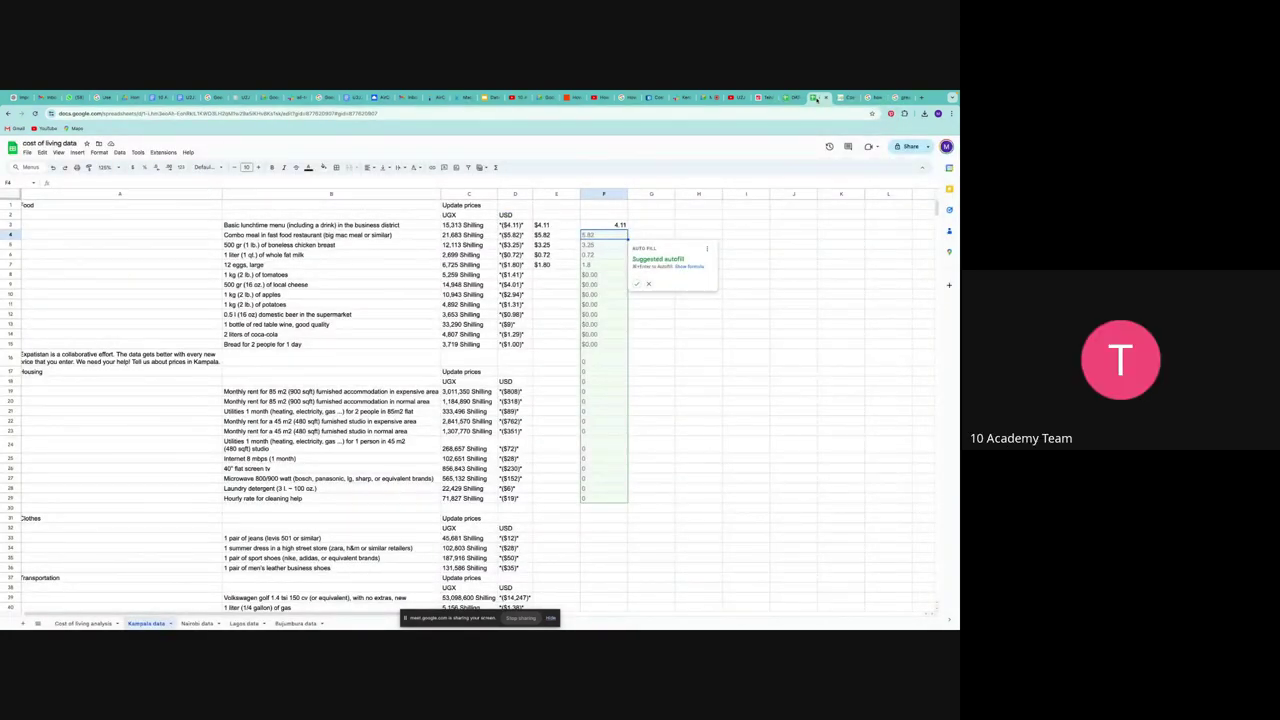
left_click(794, 97)
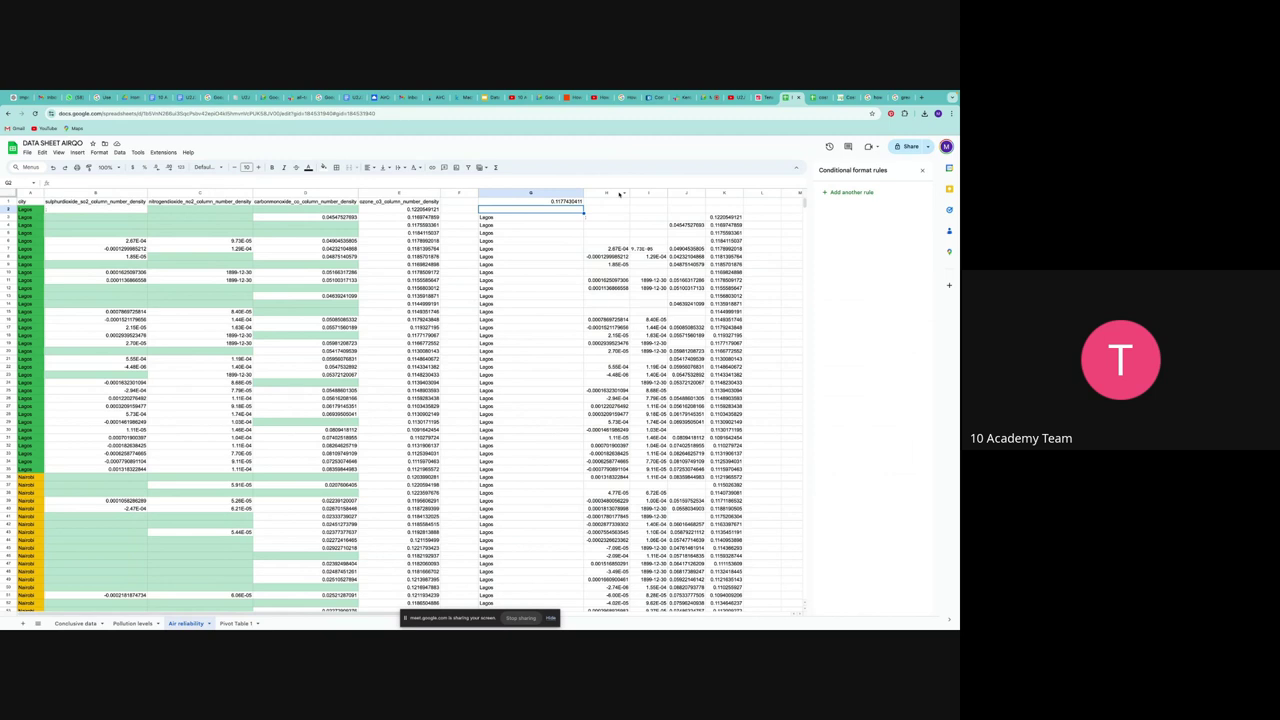
key("XF86AudioRaiseVolume")
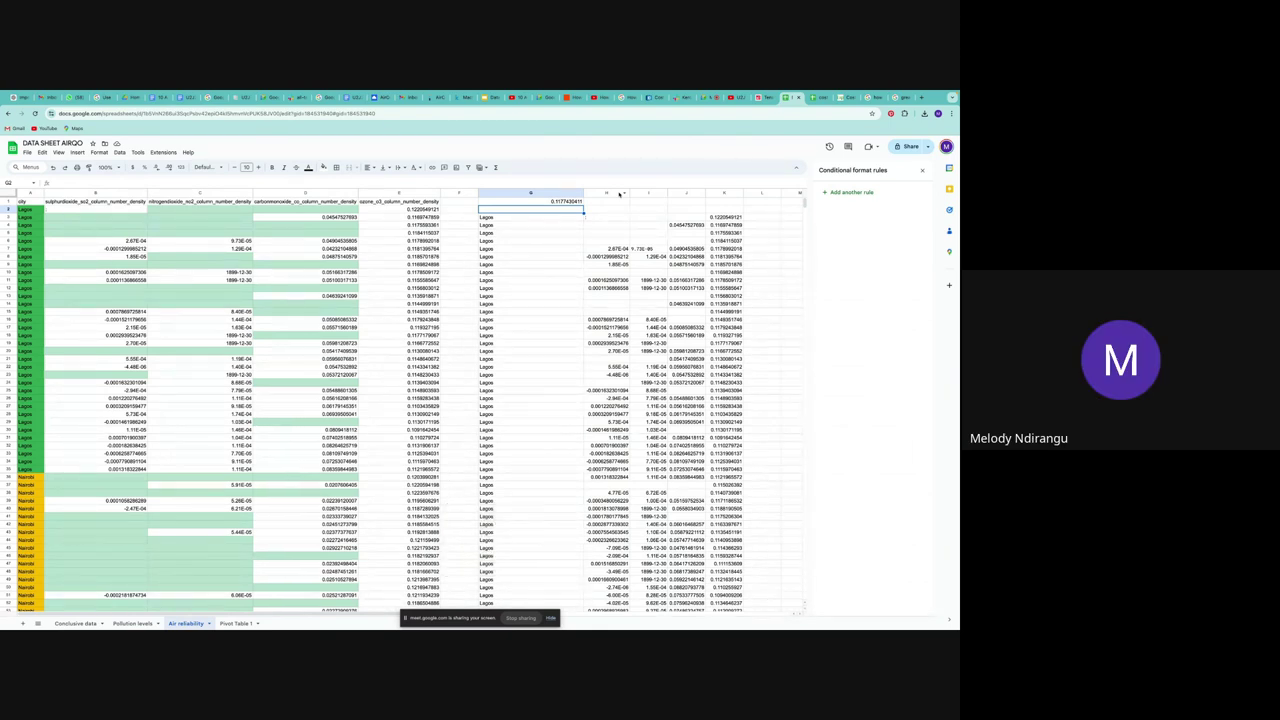
- Read the blank-replacement formula shared in the Google Meet chat and return to the DATA SHEET AIRQO spreadsheet
left_click(716, 98)
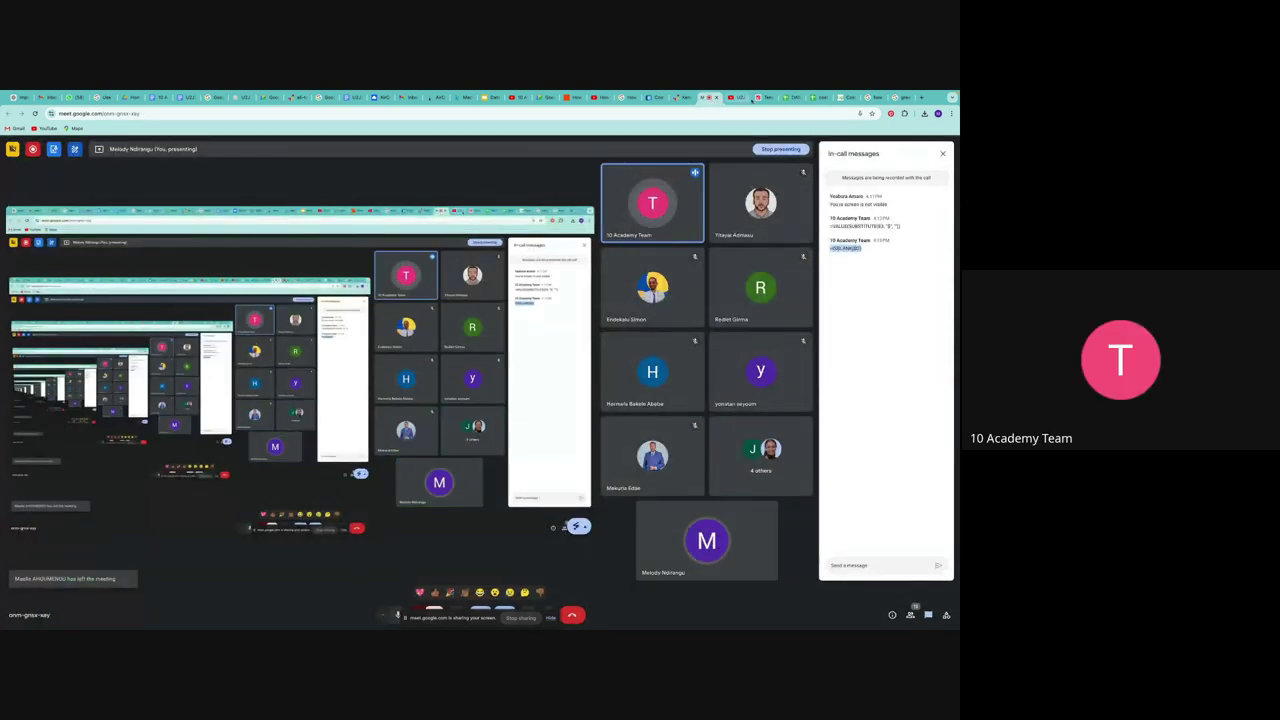
left_click(838, 300)
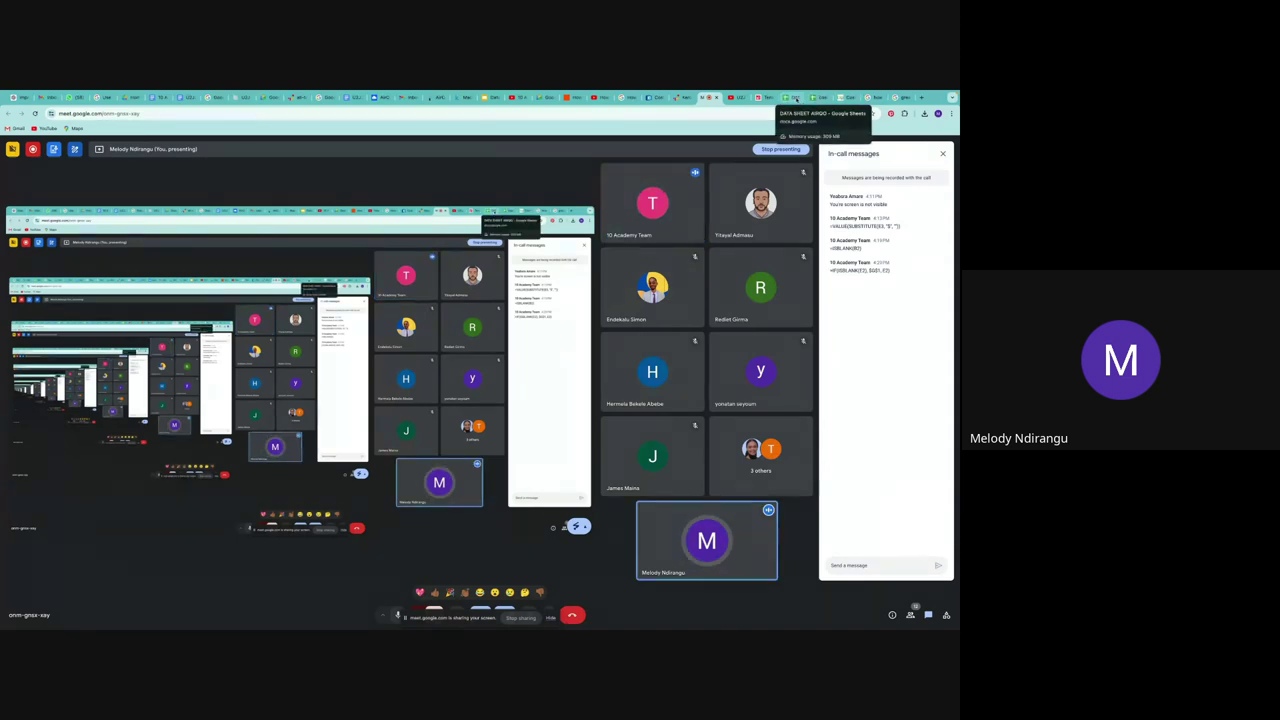
left_click(794, 98)
- Change the AVERAGE formula in G1 to cover the whole carbon monoxide column D instead of the ozone column
left_click(558, 203)
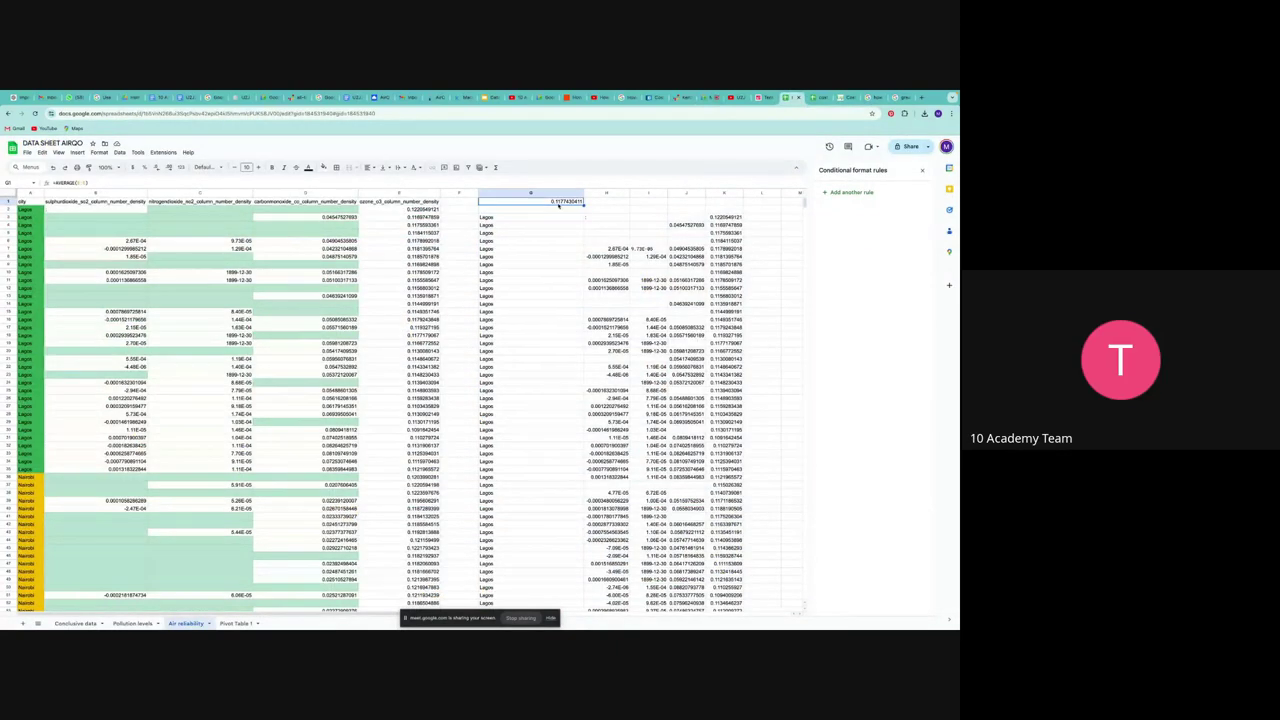
double_click(558, 203)
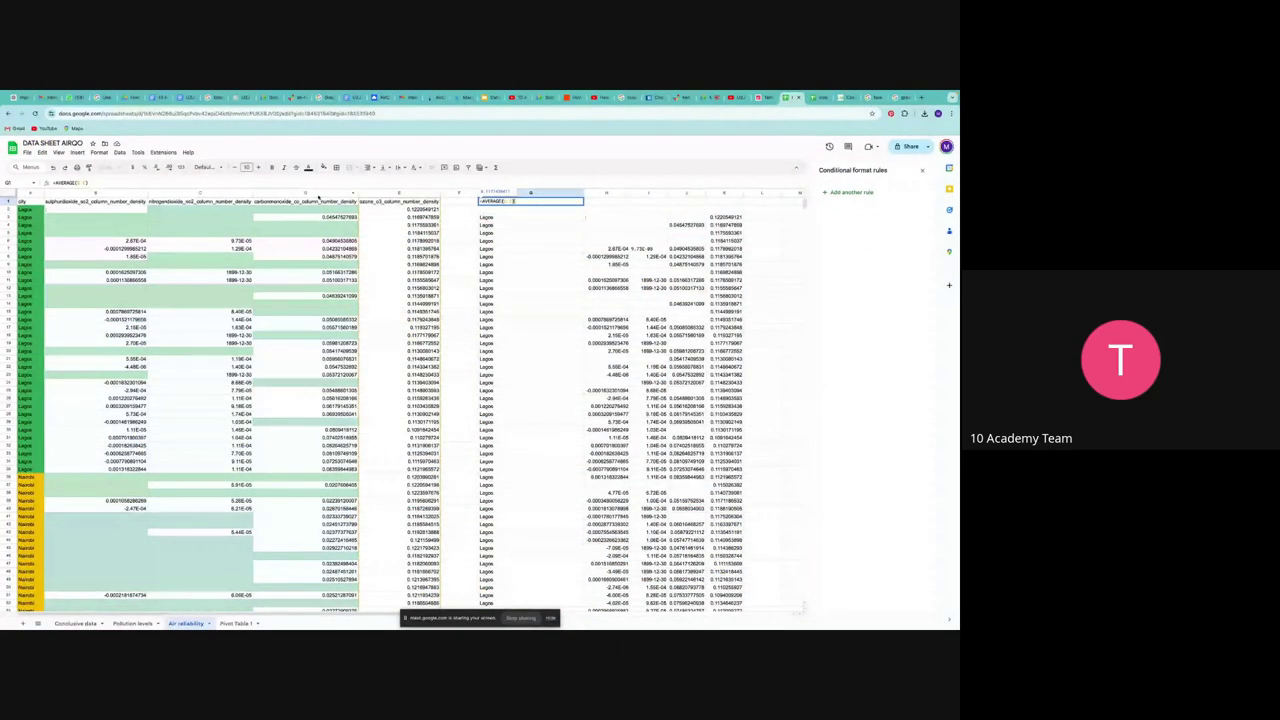
left_click(318, 193)
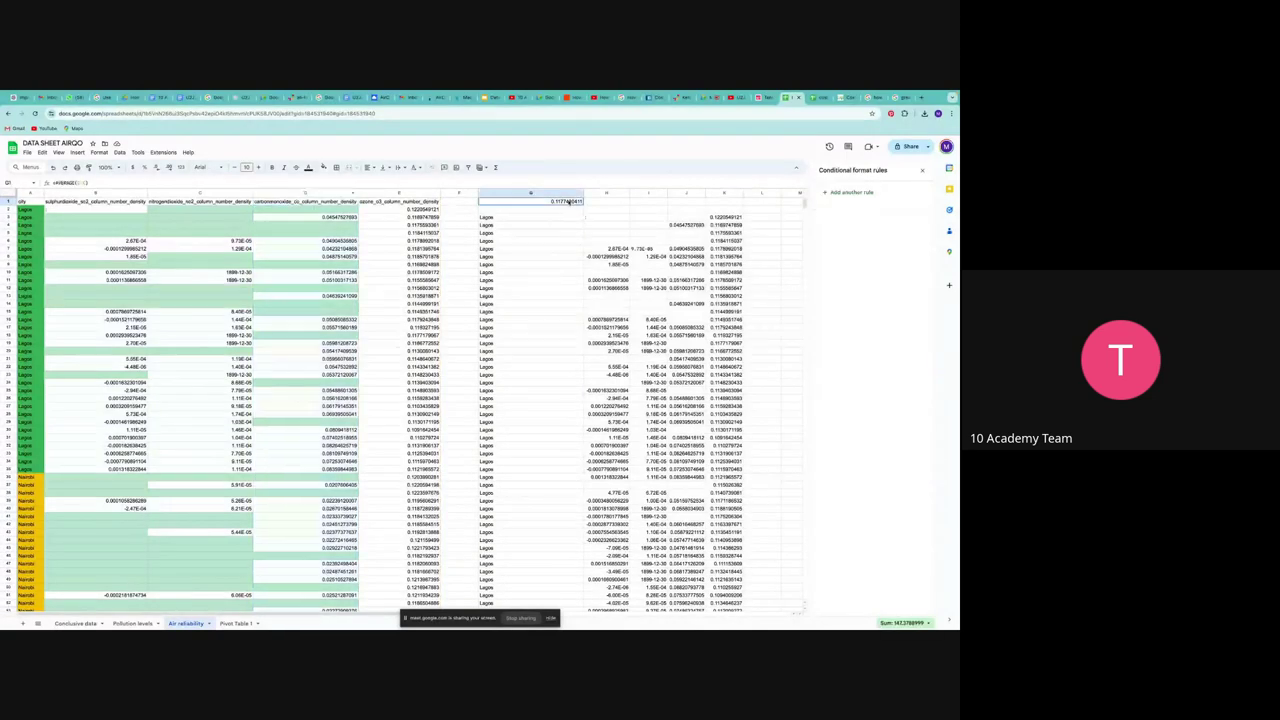
key("BackSpace")
key("BackSpace")
key("BackSpace")
left_click(400, 193)
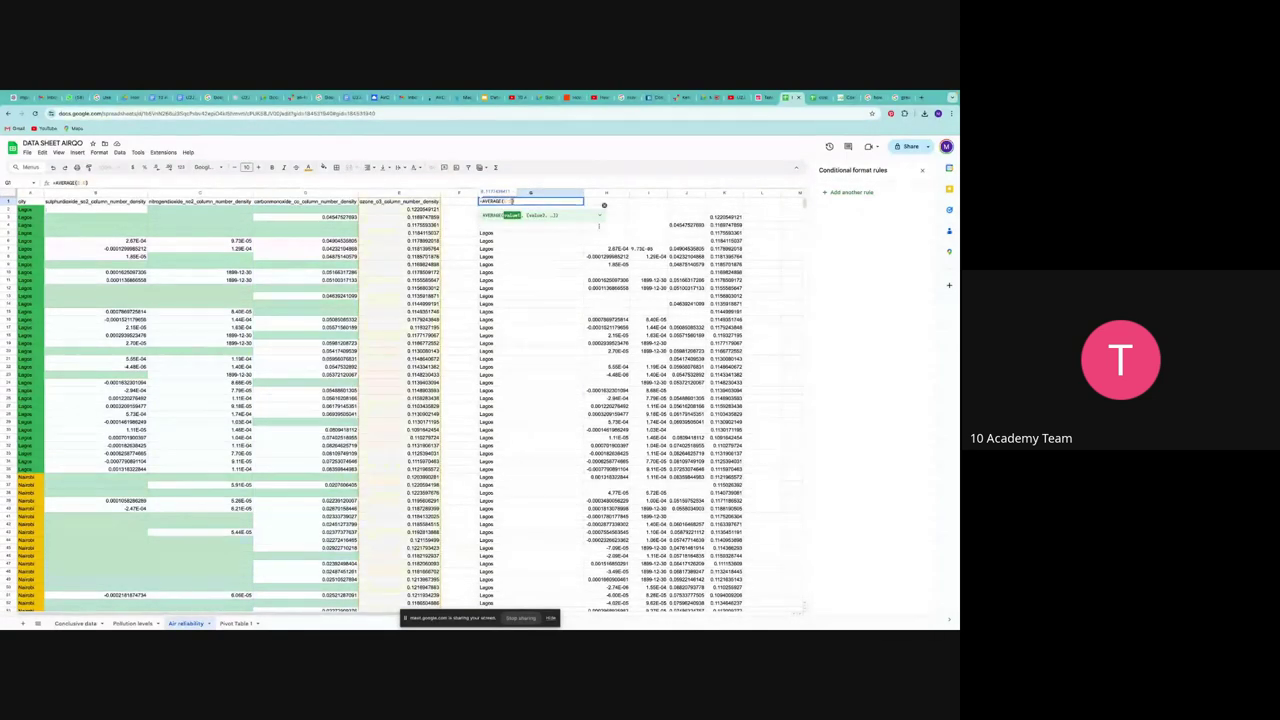
type(")")
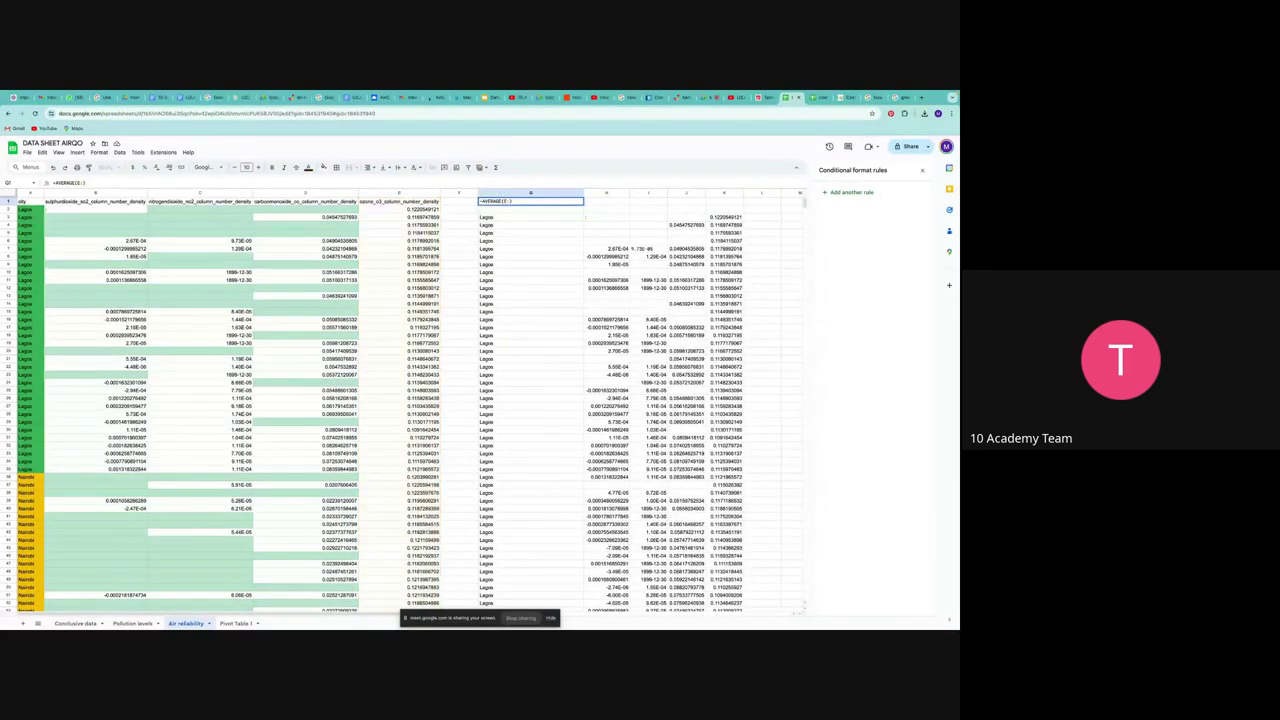
key("BackSpace")
key("BackSpace")
key("BackSpace")
key("BackSpace")
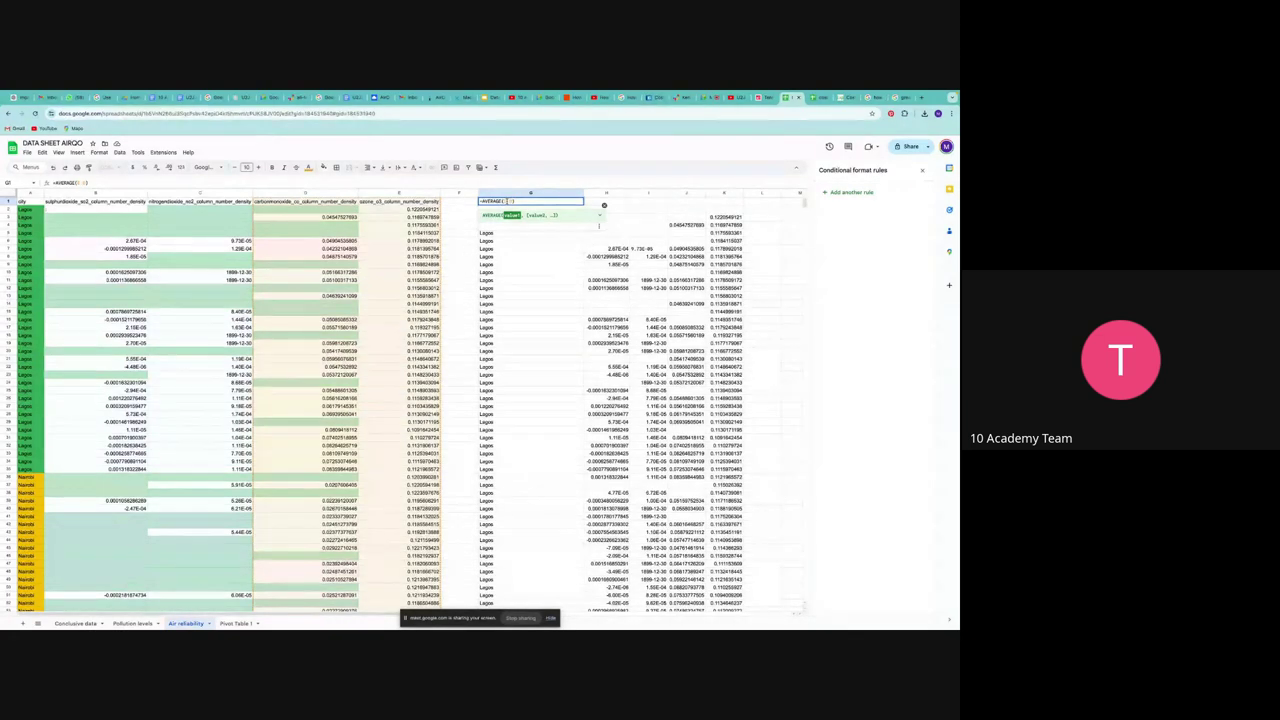
type("E:E")
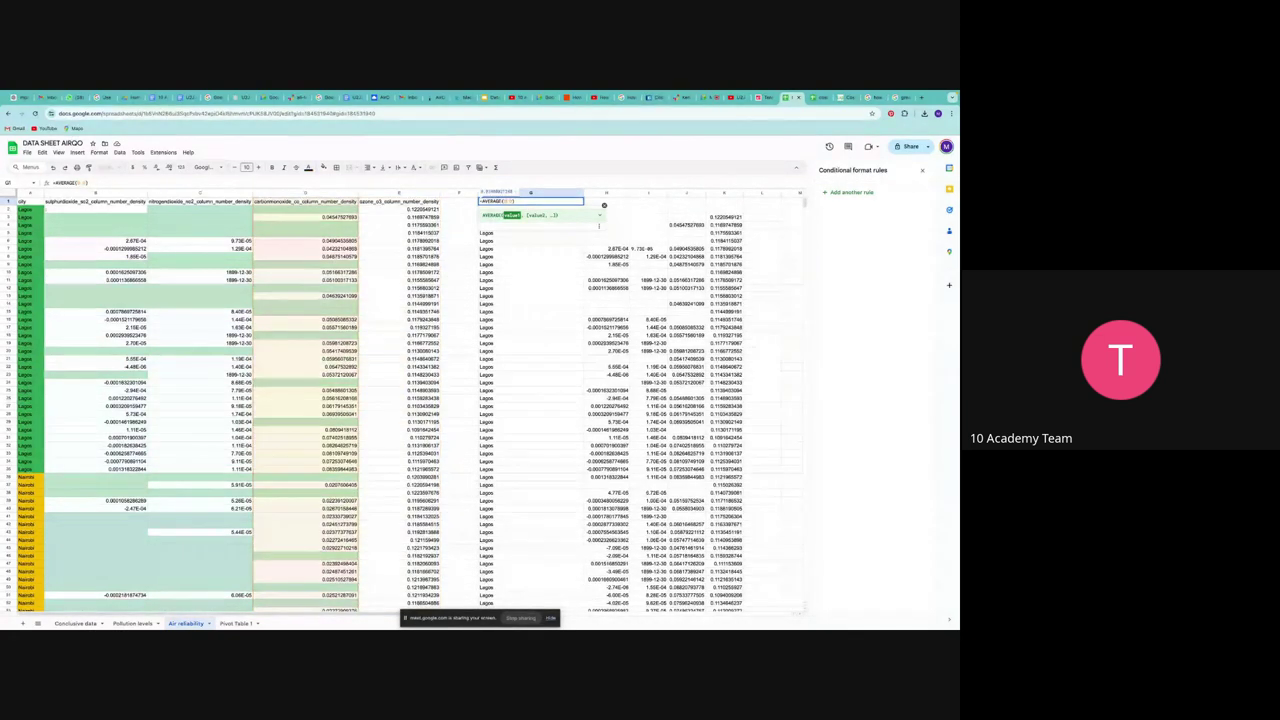
key("Return")
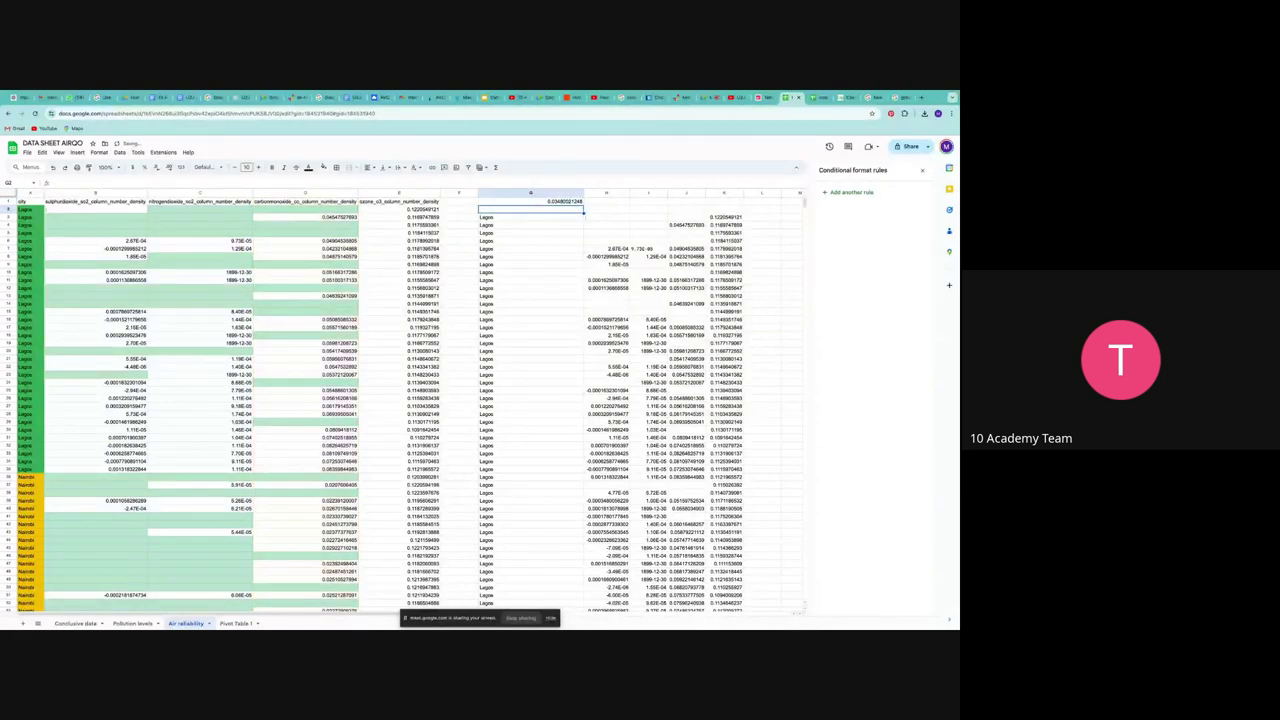
- Copy =IF(ISBLANK(B2), $G$1, B2) from the Google Meet chat and paste it into B2 of the DATA SHEET AIRQO spreadsheet
left_click(708, 97)
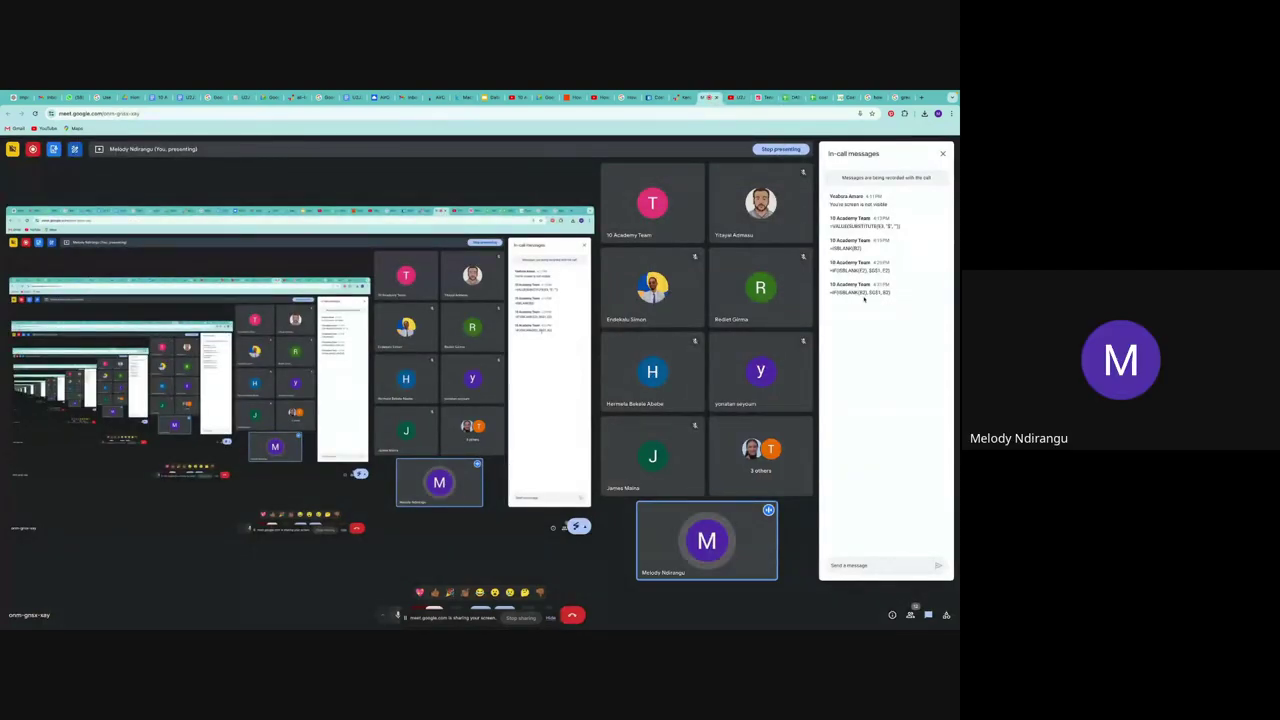
left_click_drag(830, 292, 891, 292)
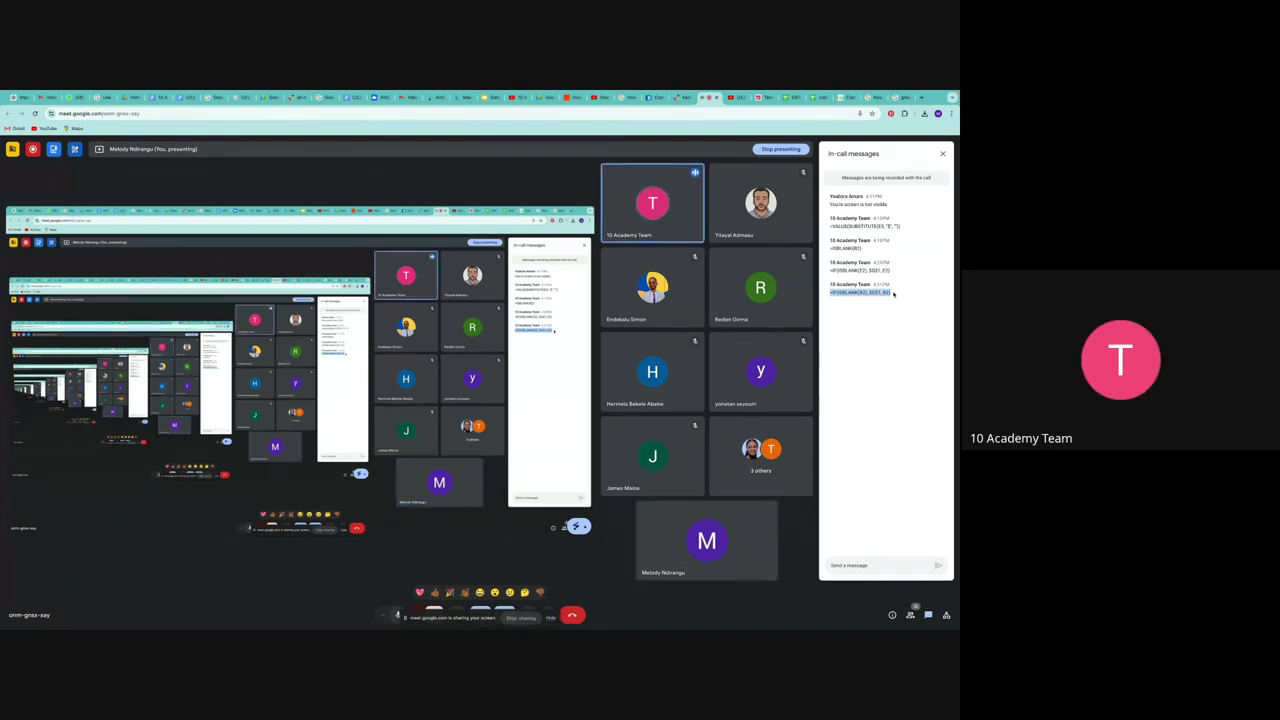
right_click(872, 292)
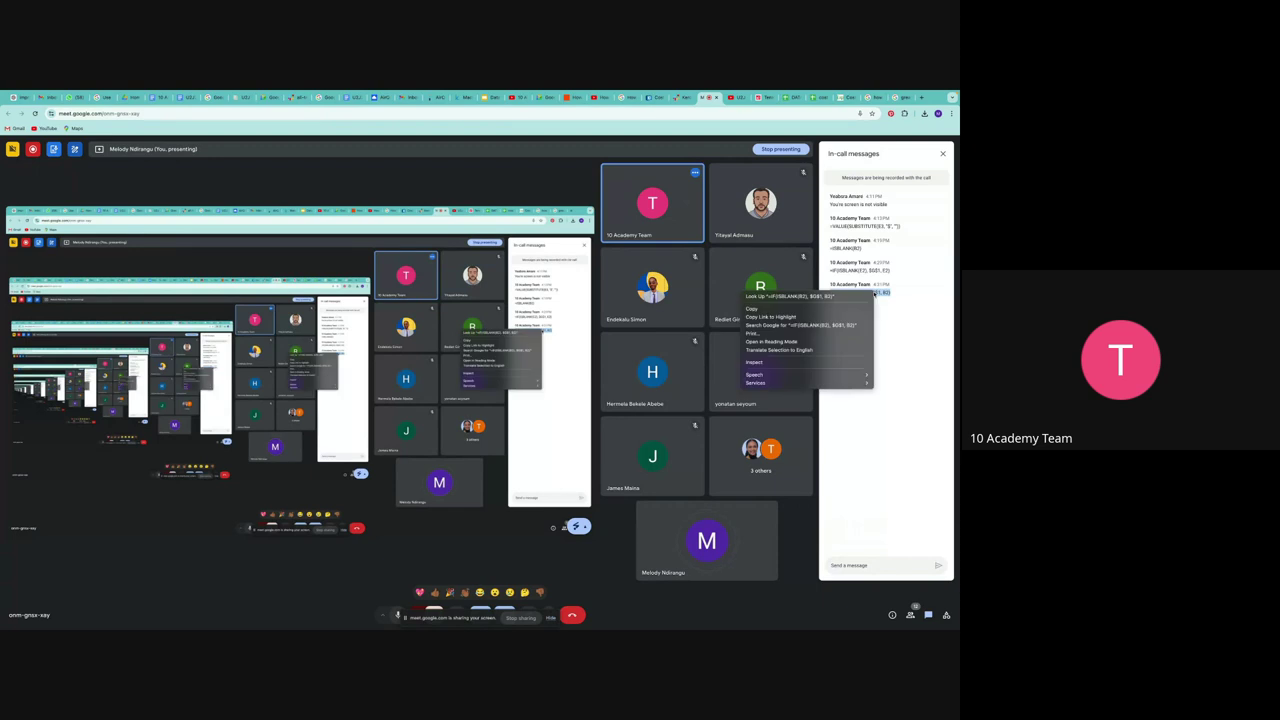
left_click(758, 308)
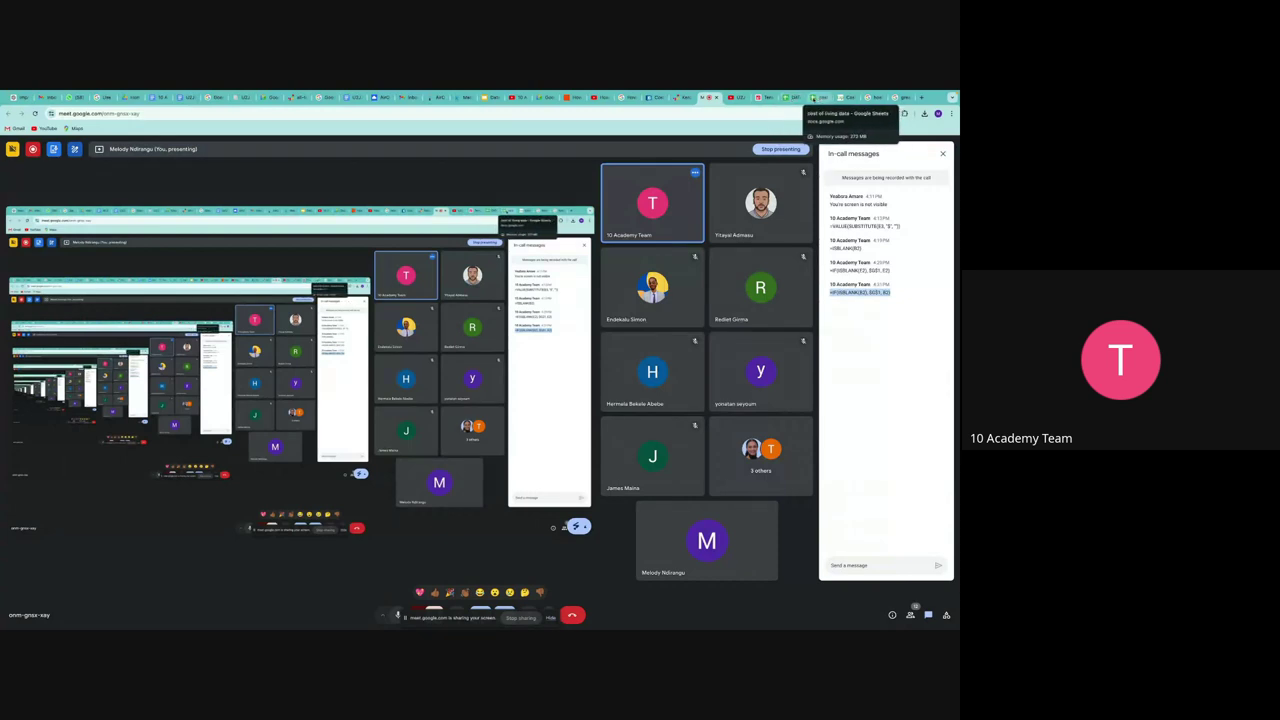
left_click(796, 98)
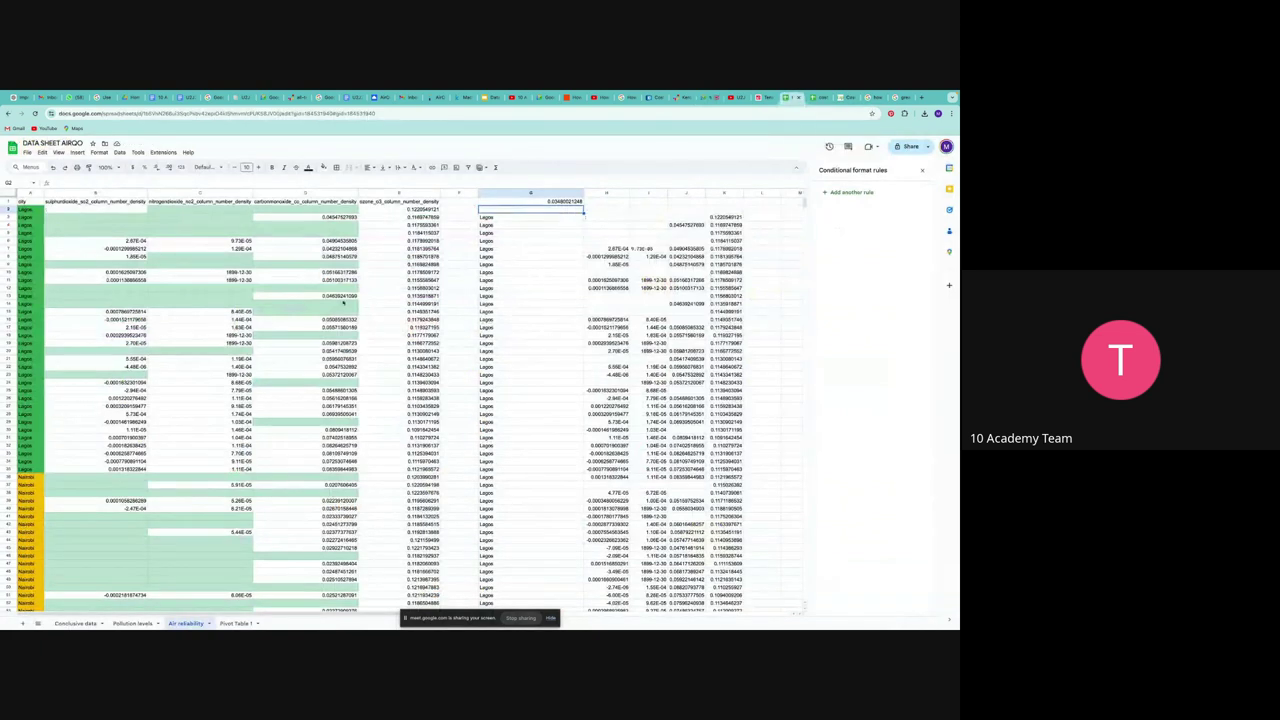
left_click(116, 209)
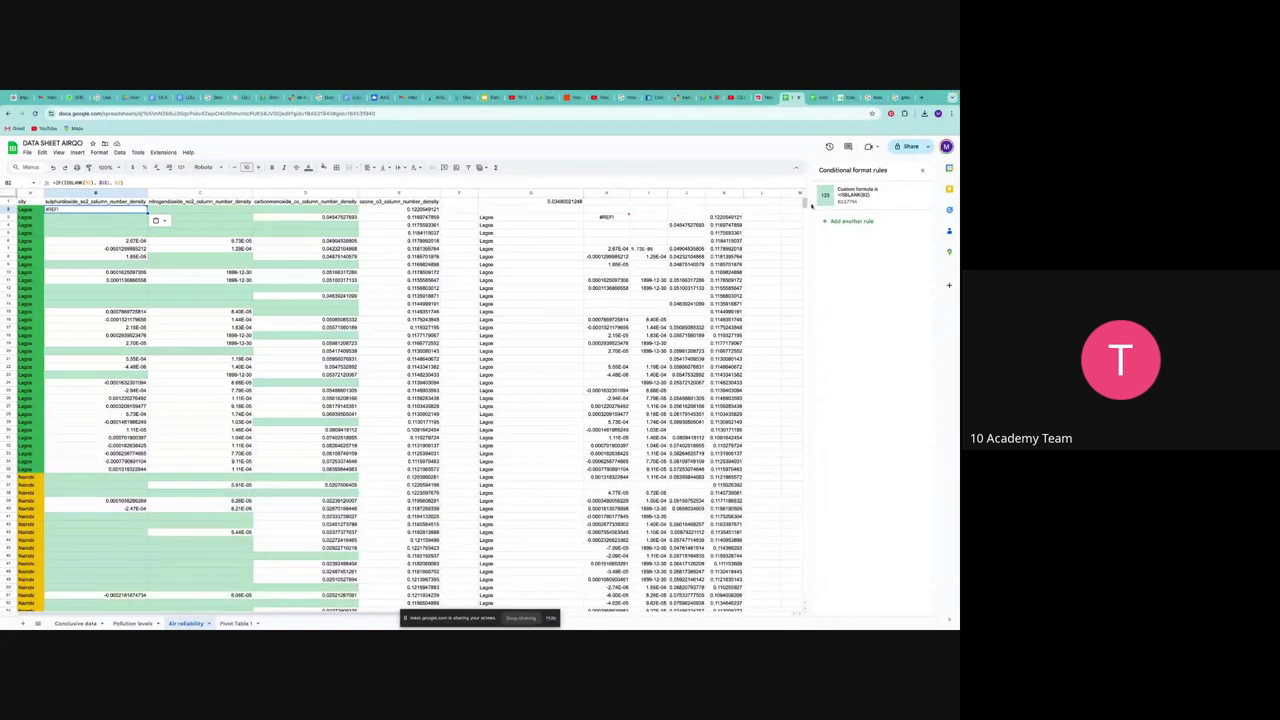
- Paste the formula =IF(ISBLANK(B2), $G$1, B2) into the empty cell L1
left_click(760, 202)
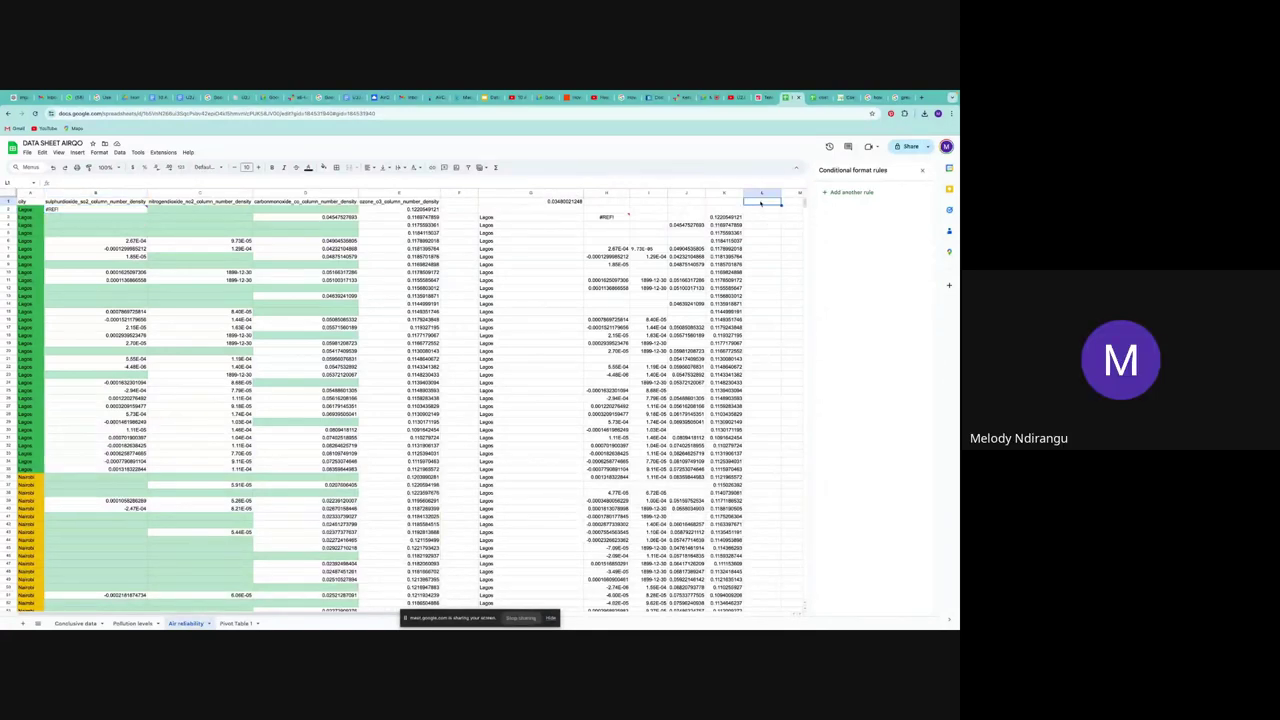
key("ctrl+v")
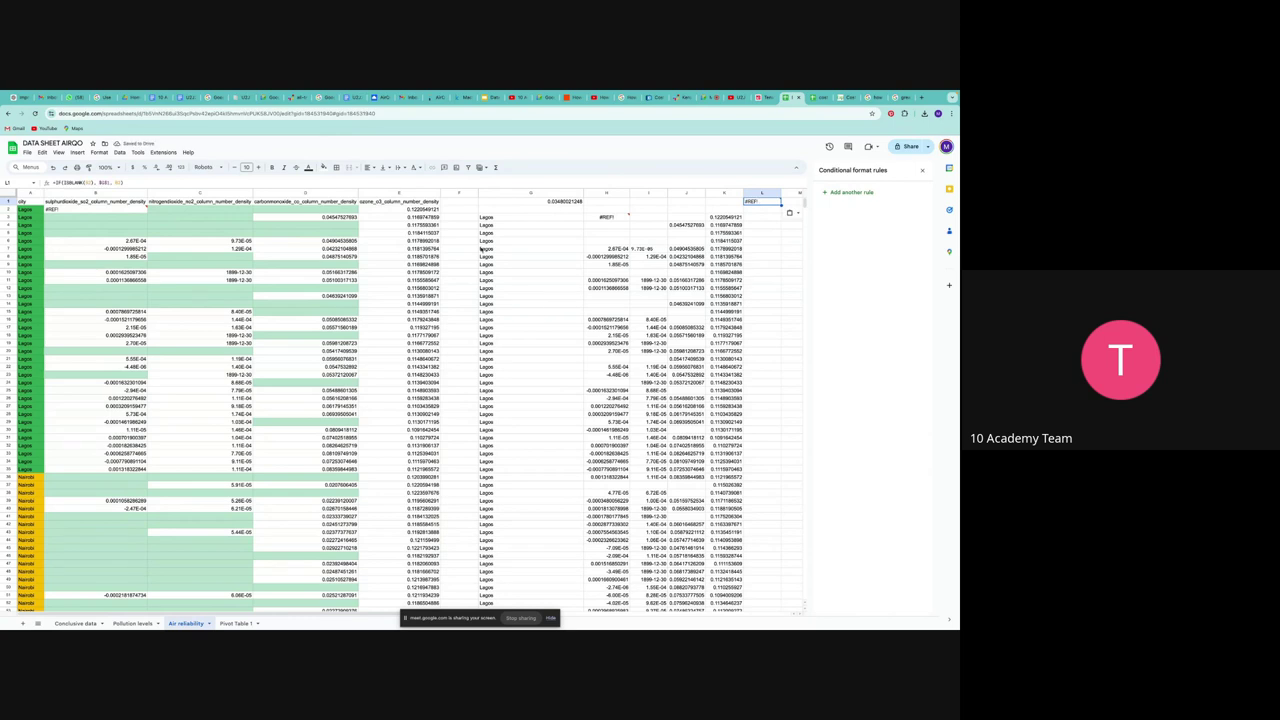
key("Return")
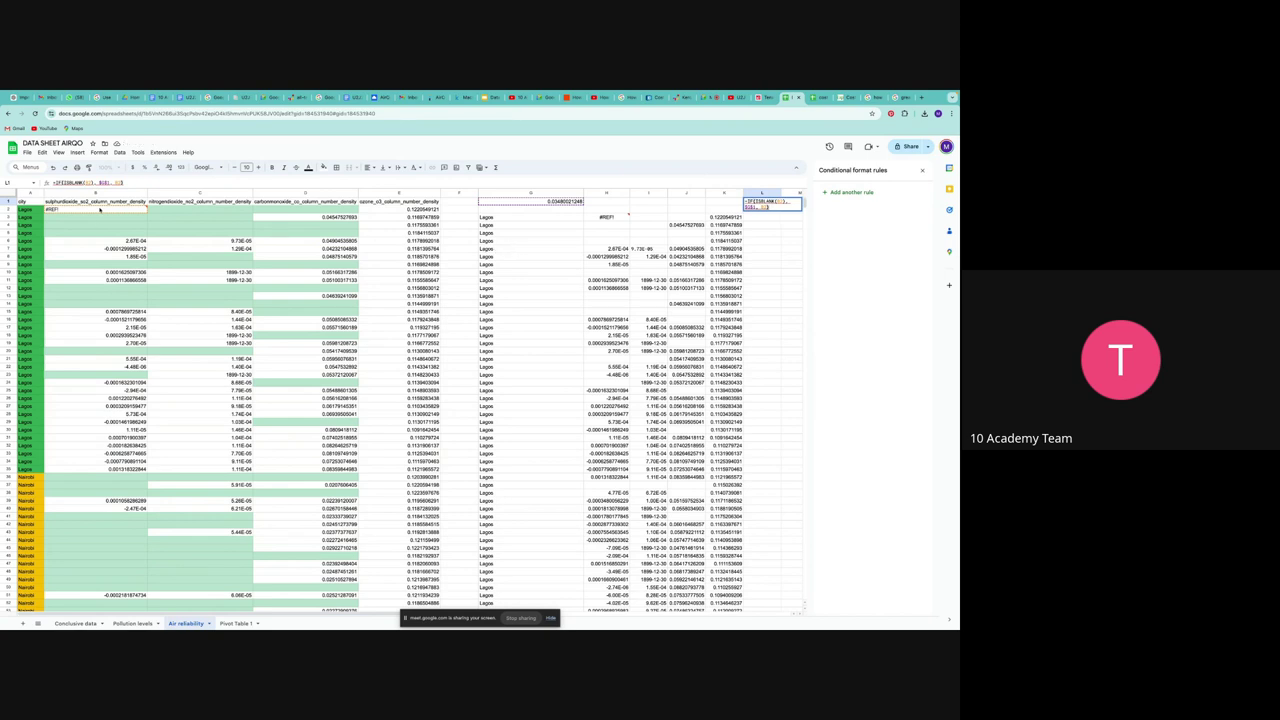
- Delete the pasted formula from B2, leaving the sulphur dioxide cell blank again
double_click(100, 209)
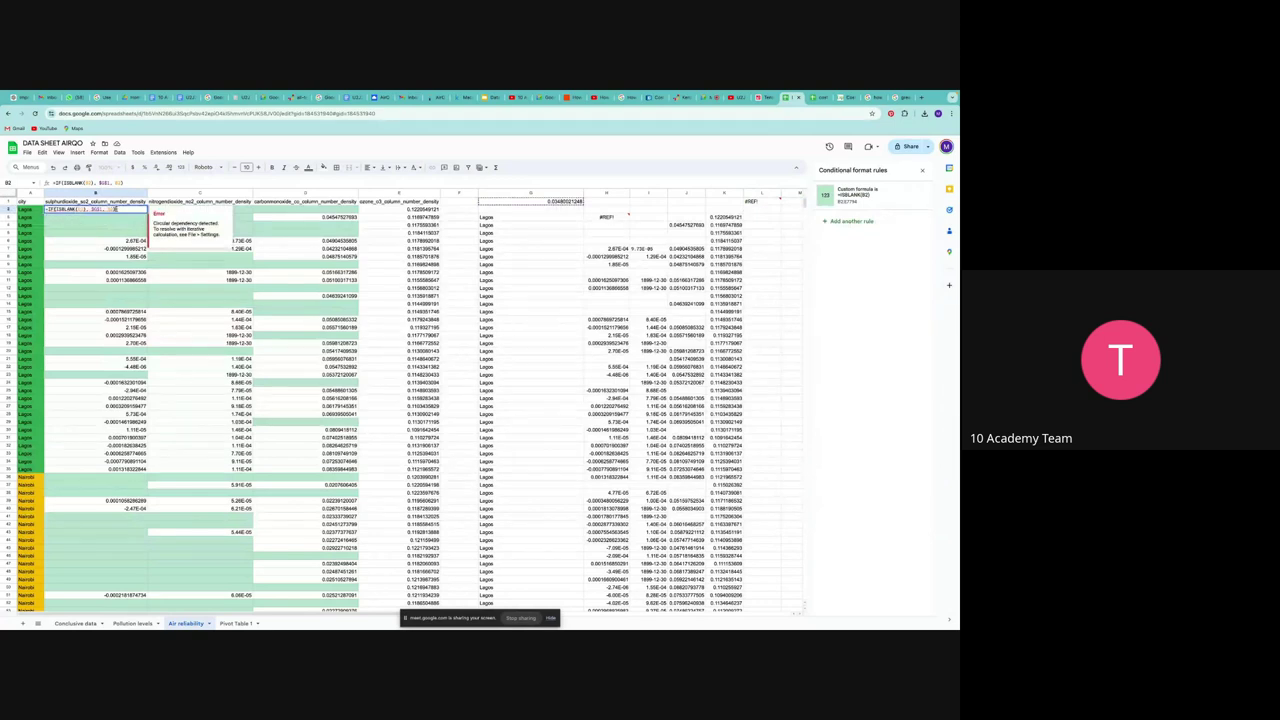
left_click_drag(116, 209, 36, 212)
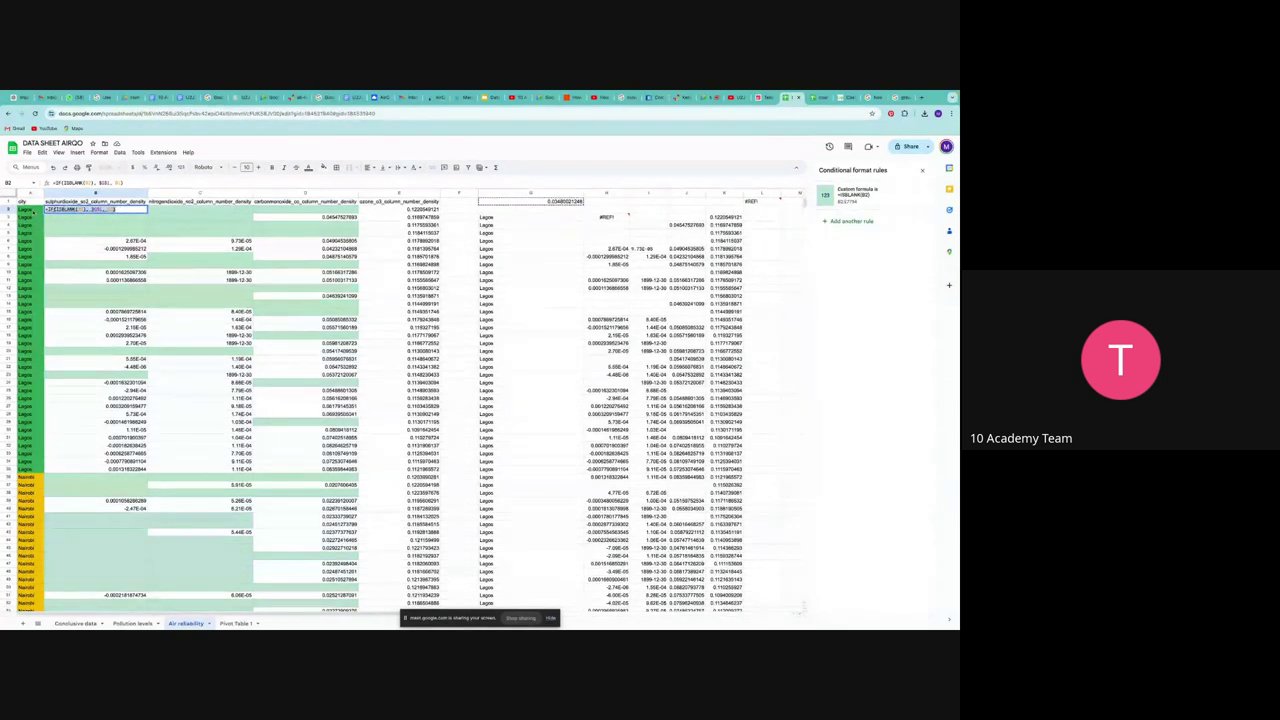
key("BackSpace")
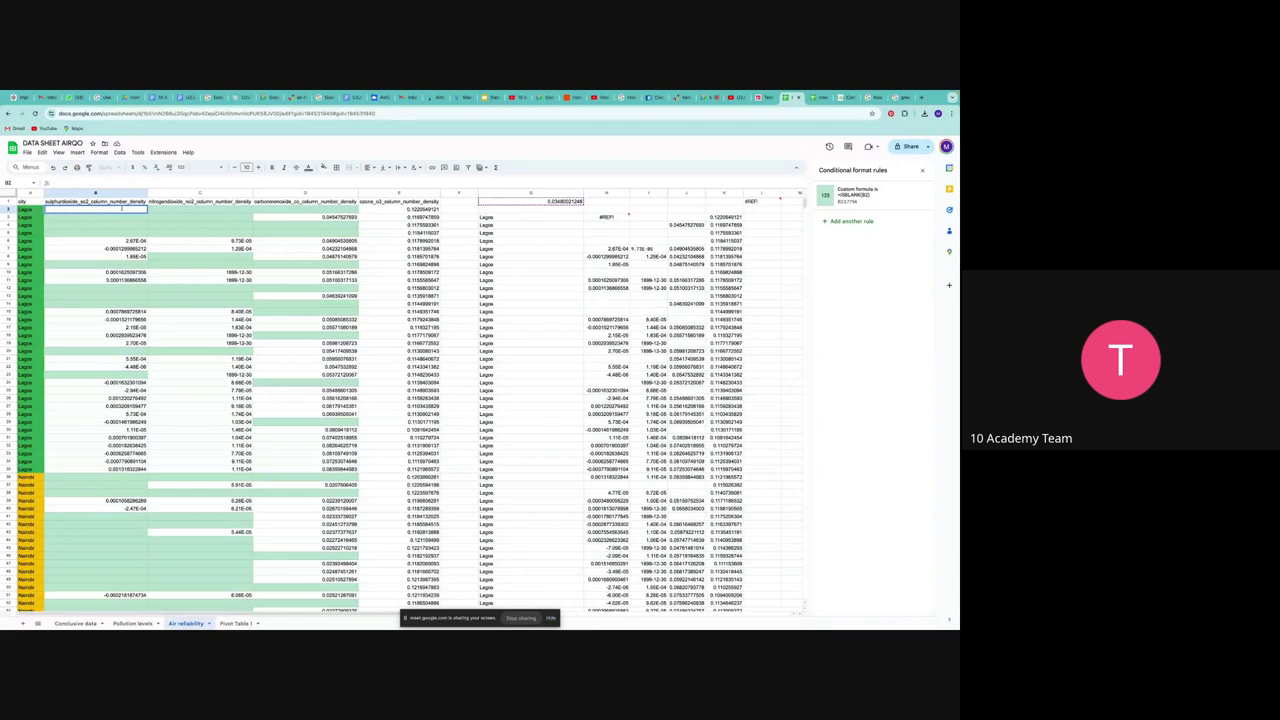
- Examine the cell references used by the blank-replacement formula in L1
double_click(772, 201)
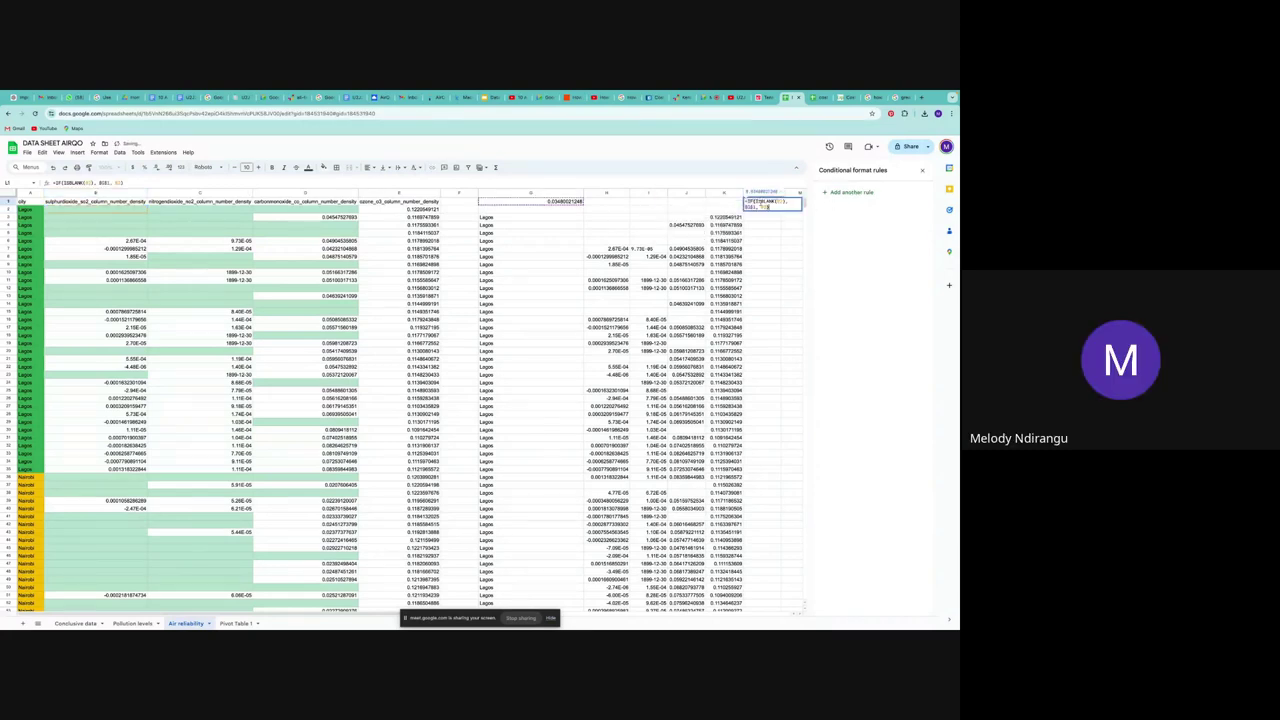
key("Return")
left_click(750, 201)
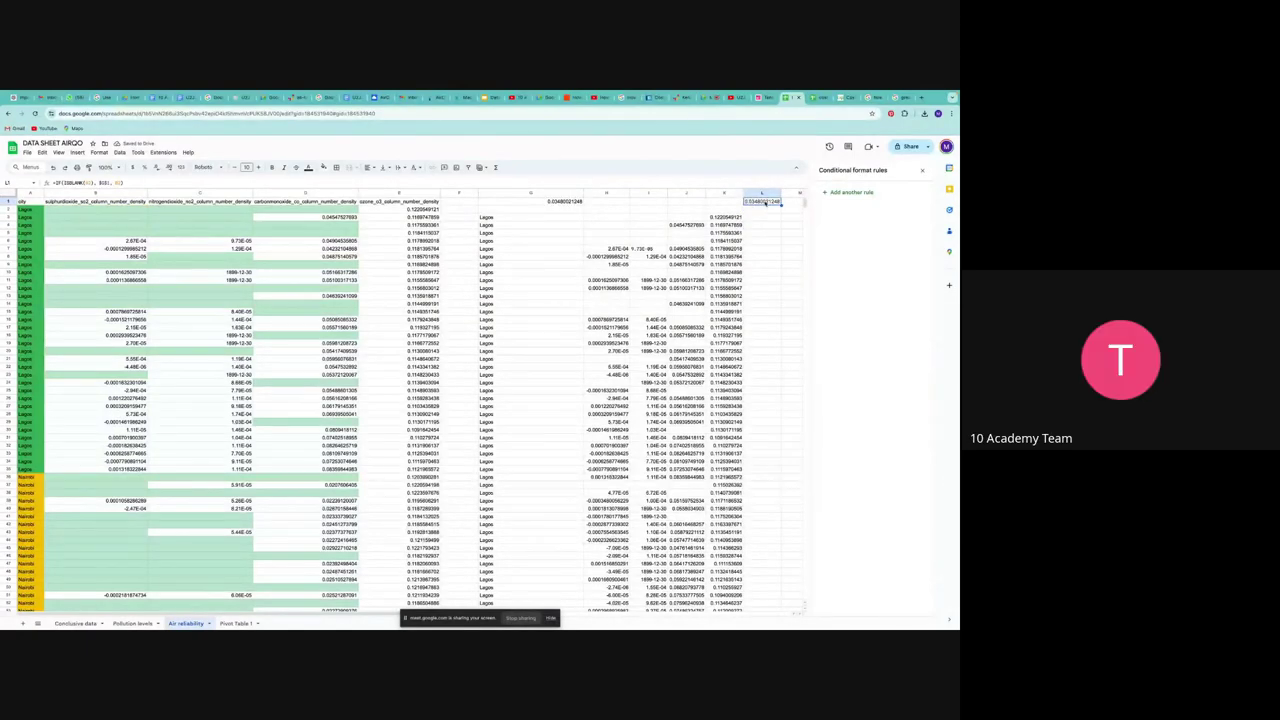
double_click(766, 202)
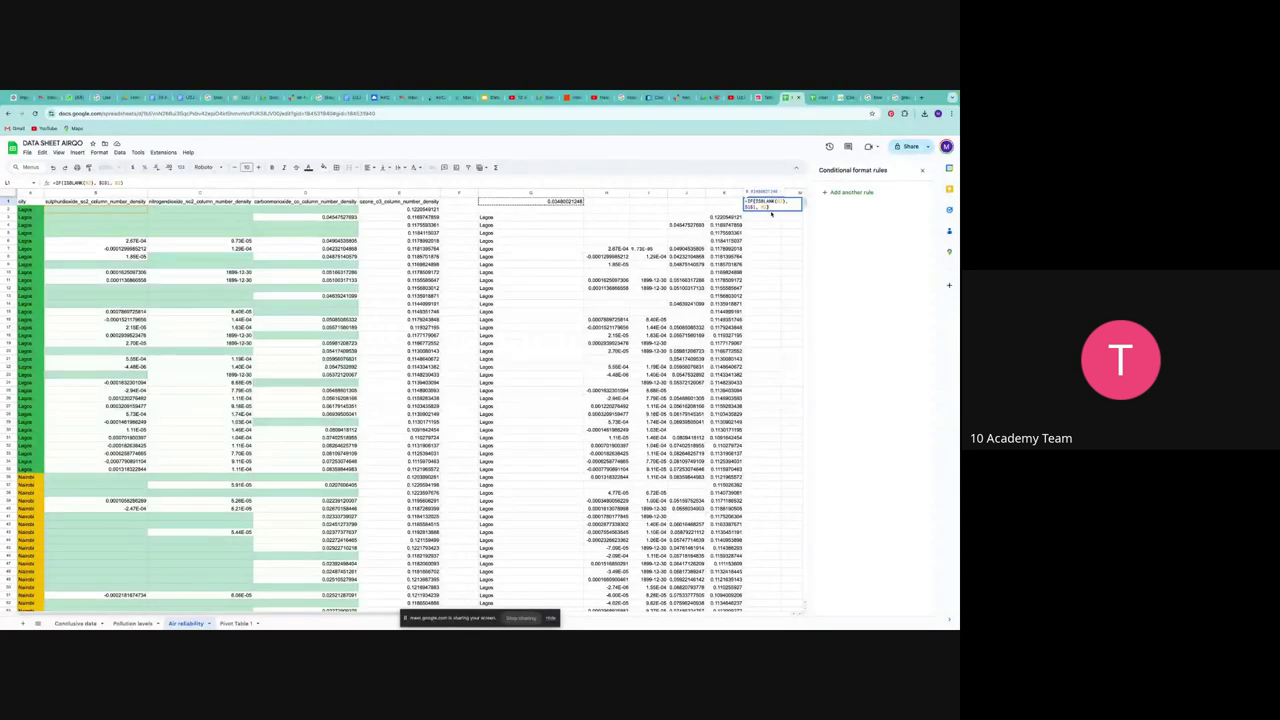
key("Return")
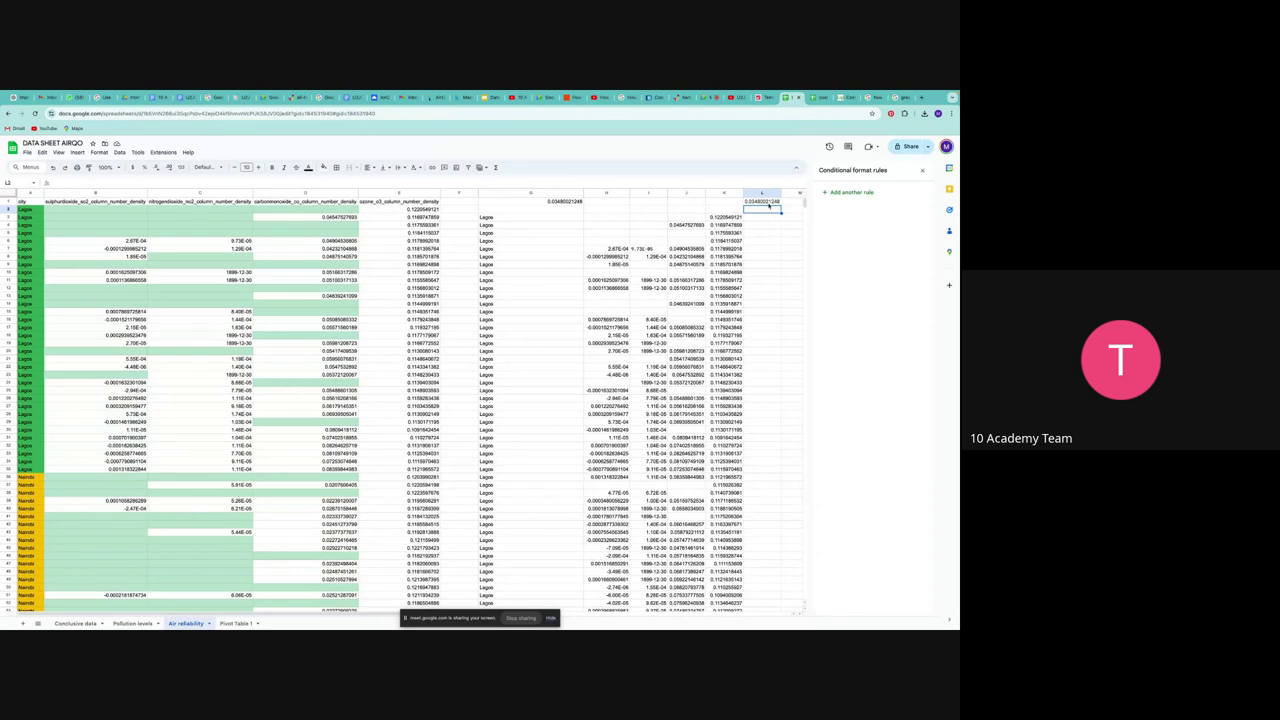
- Fill the L1 blank-replacement formula down column L, past the Lagos rows and through the first Nairobi rows
left_click_drag(767, 203, 767, 210)
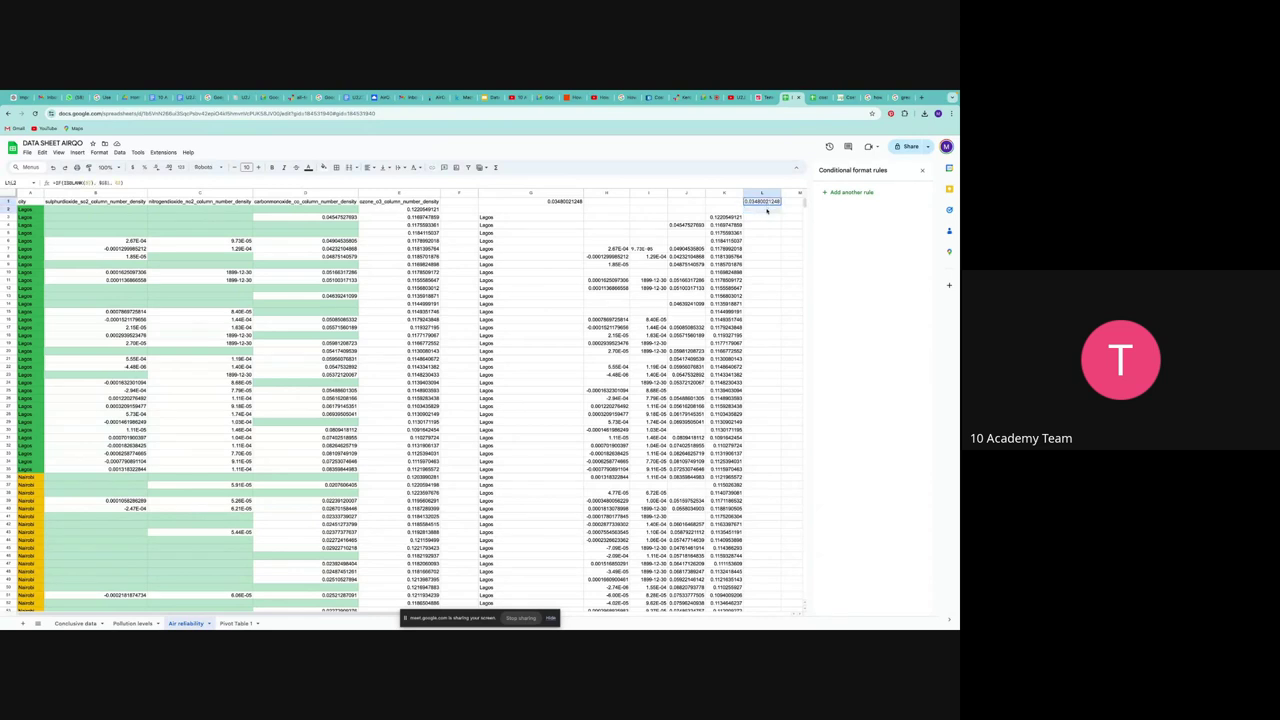
left_click(779, 202)
left_click_drag(781, 205, 781, 236)
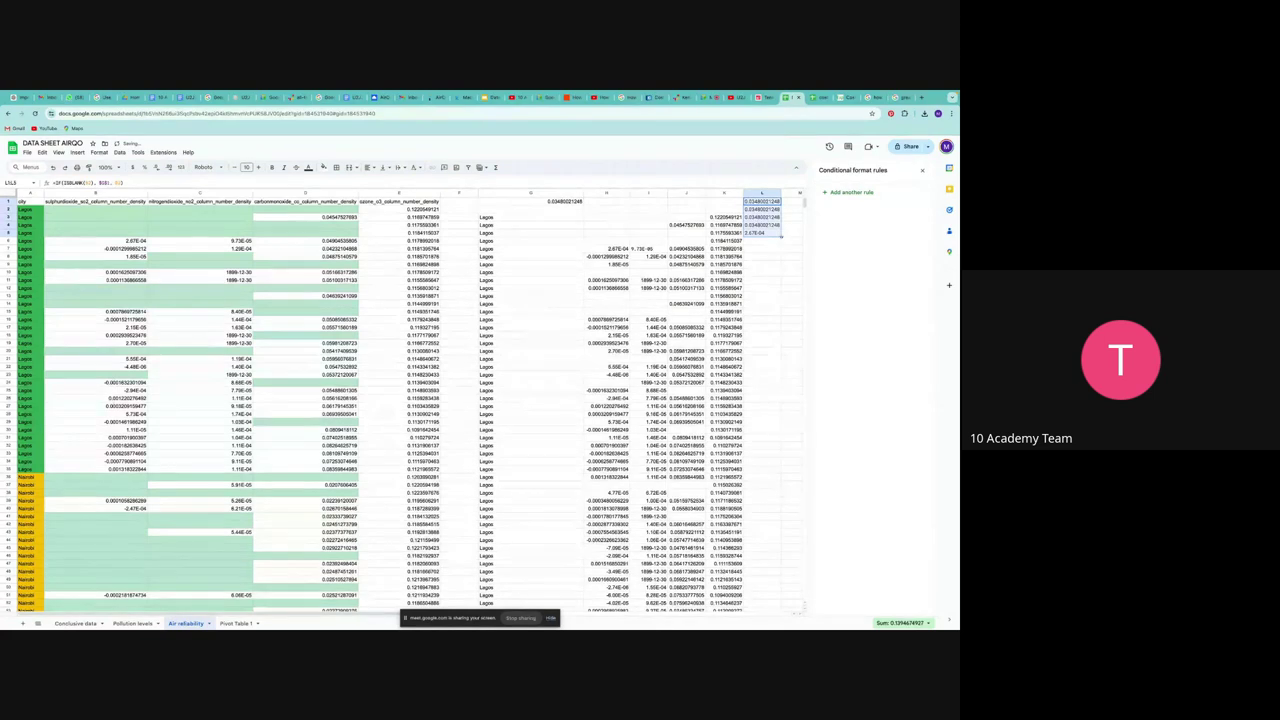
left_click_drag(768, 325, 757, 538)
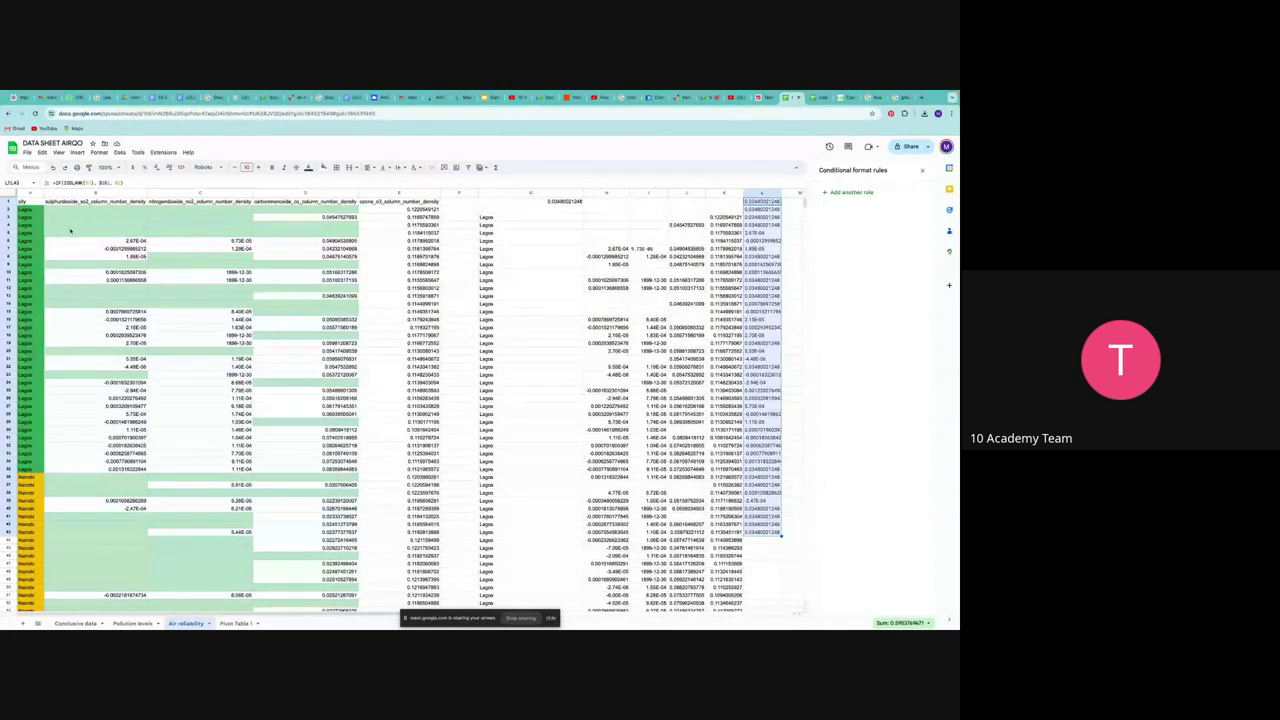
- Try to copy the formula cells L1 to L4 into the blank sulphur dioxide cells starting at B2
left_click(105, 223)
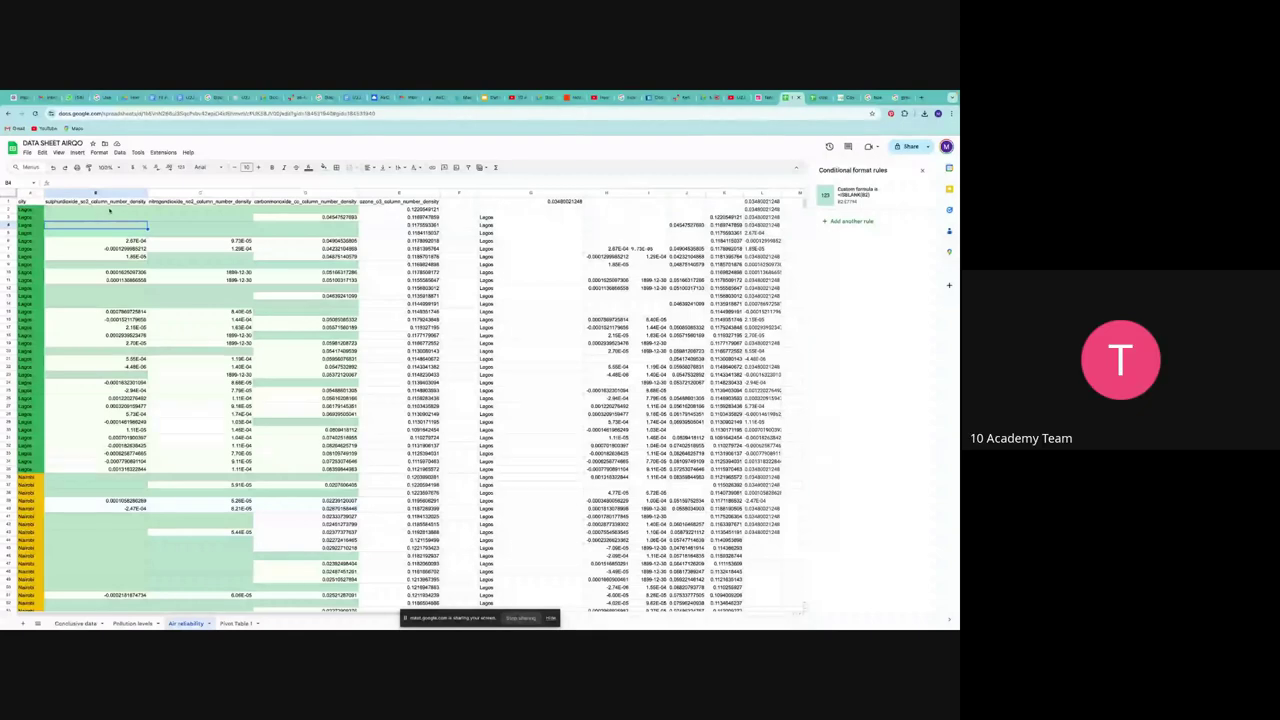
left_click(110, 210)
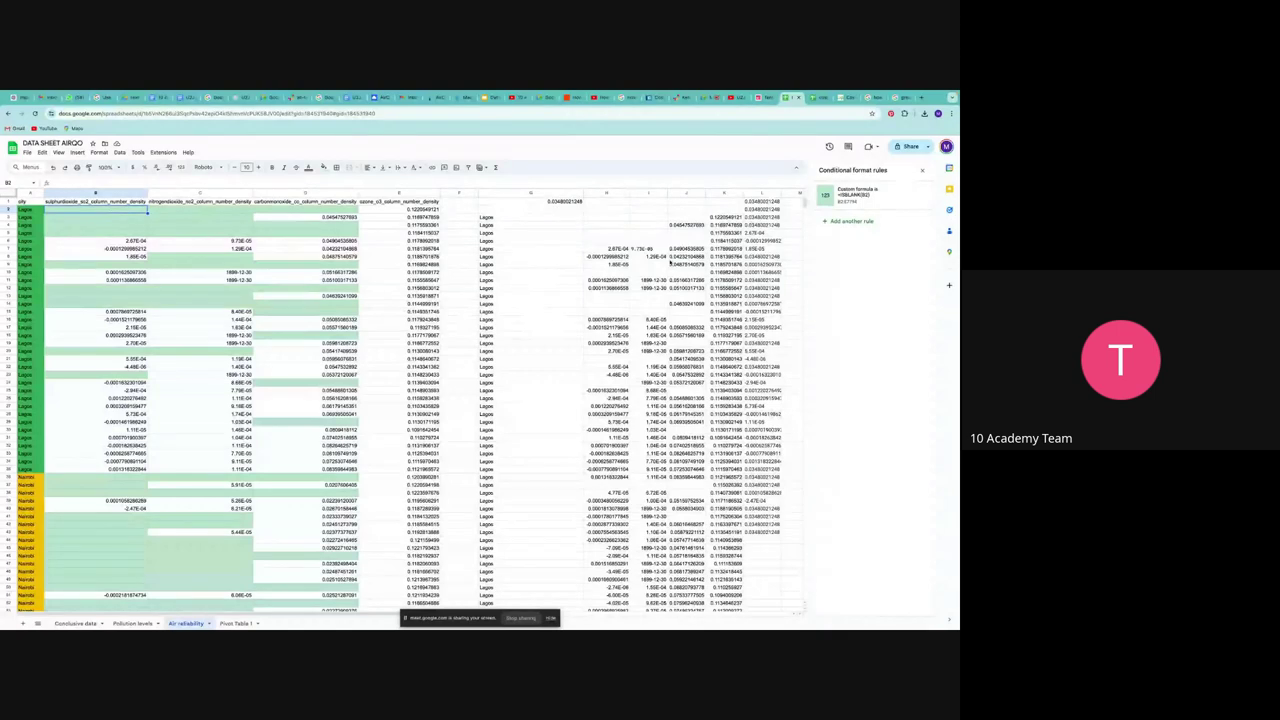
left_click_drag(762, 201, 764, 227)
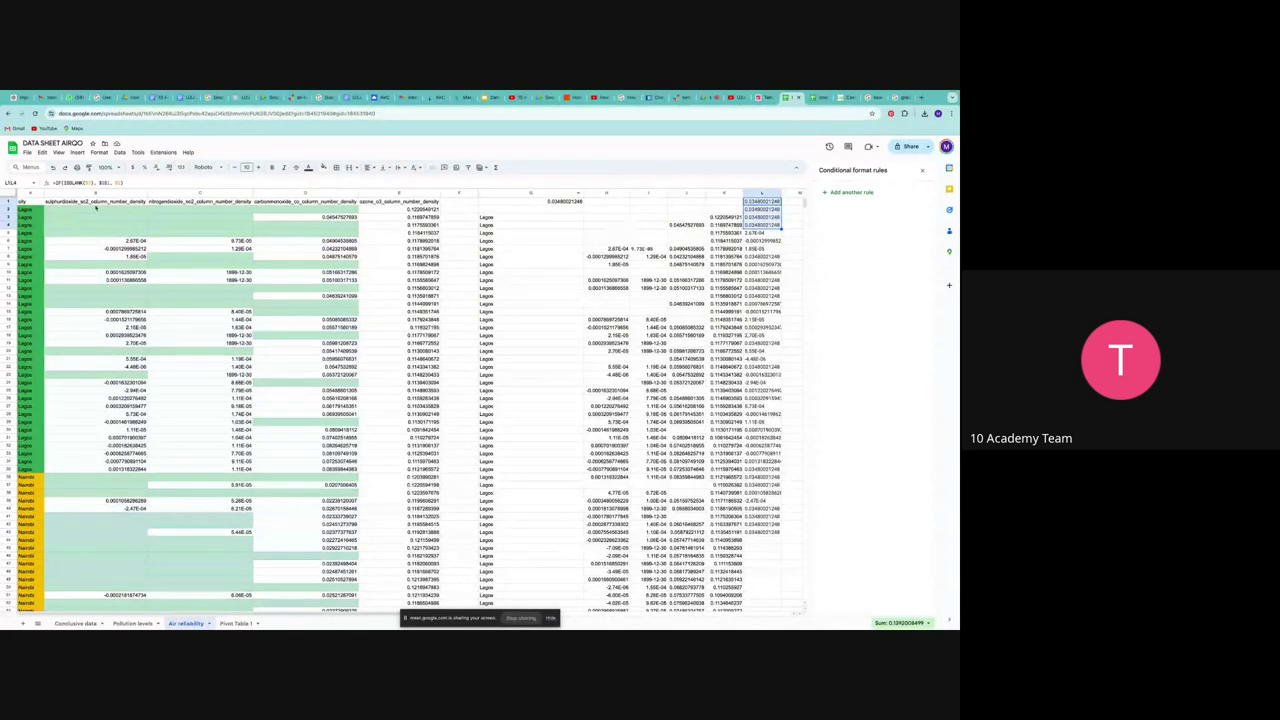
left_click(92, 210)
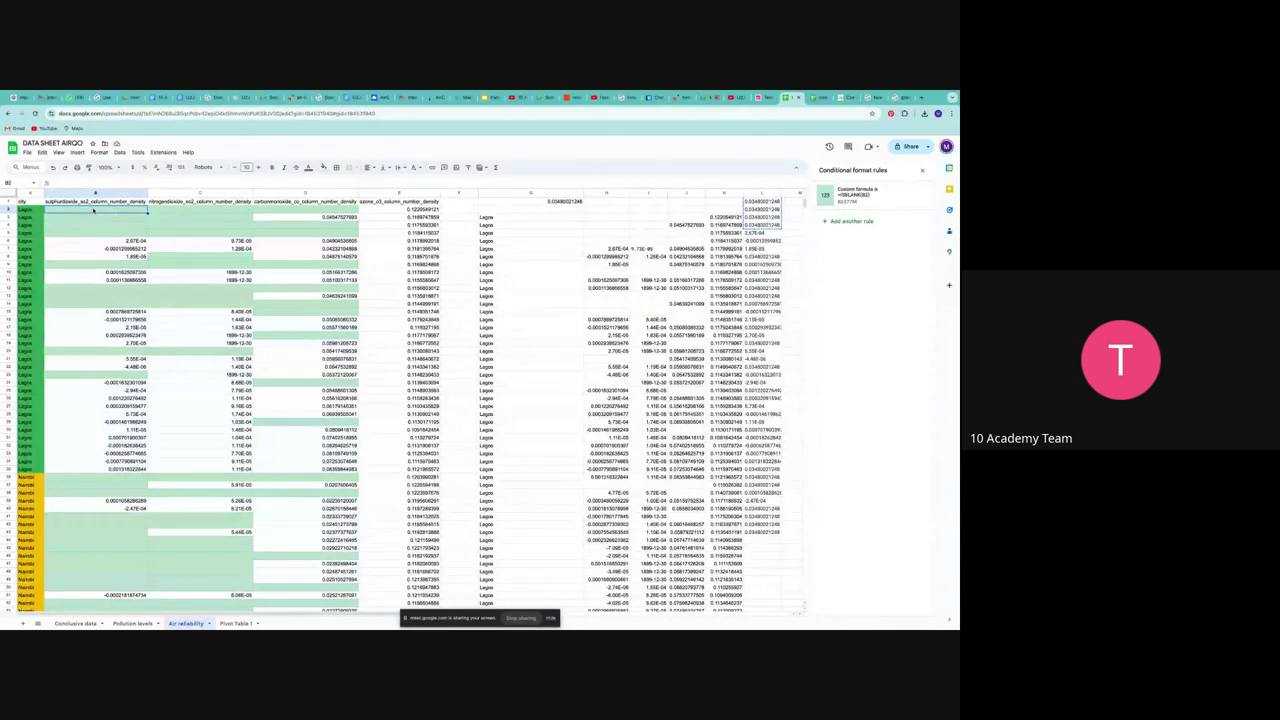
type("#REF! #REF! #REF! #REF!")
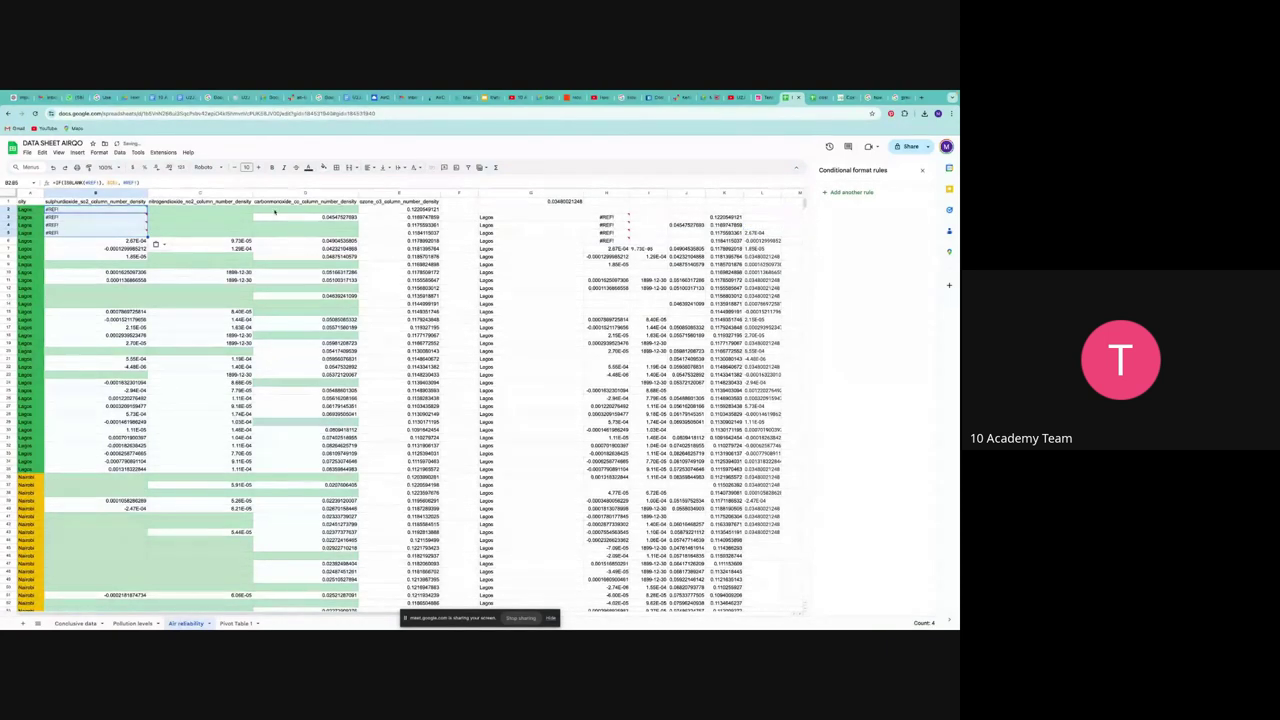
- Examine the AVERAGE formula in G1 and the error details of the formula pasted in B2
left_click(528, 202)
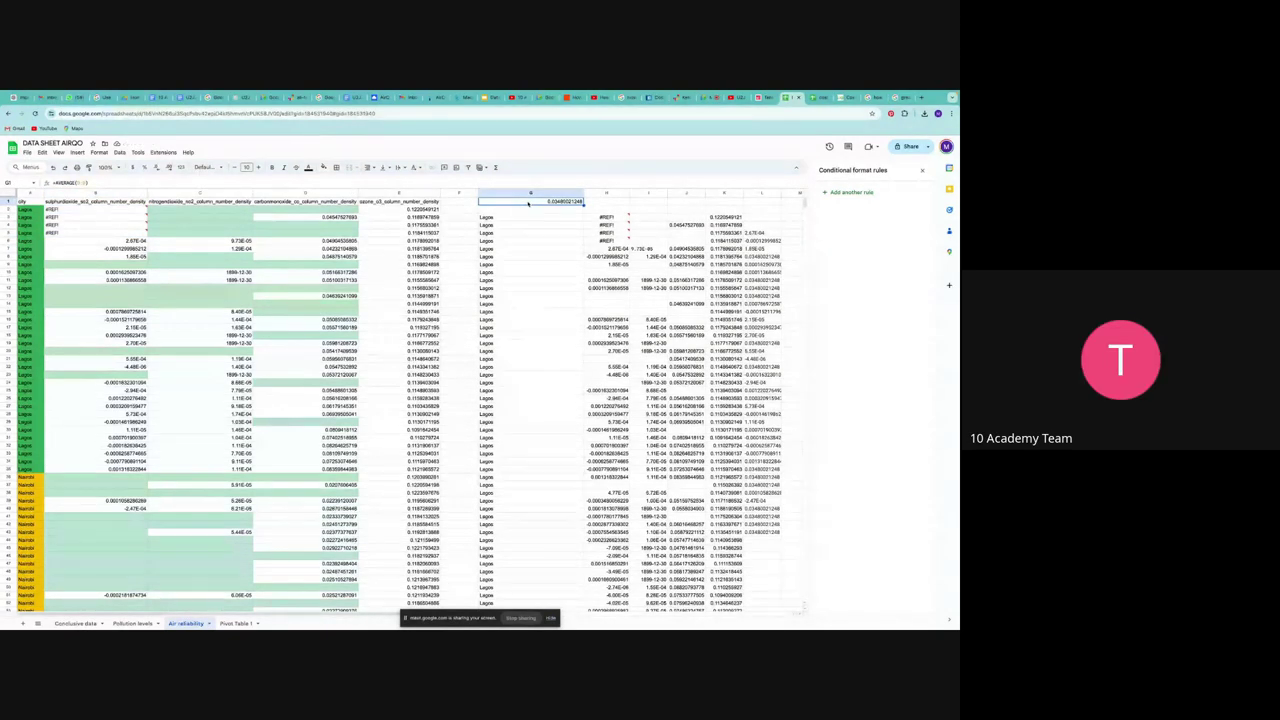
double_click(528, 202)
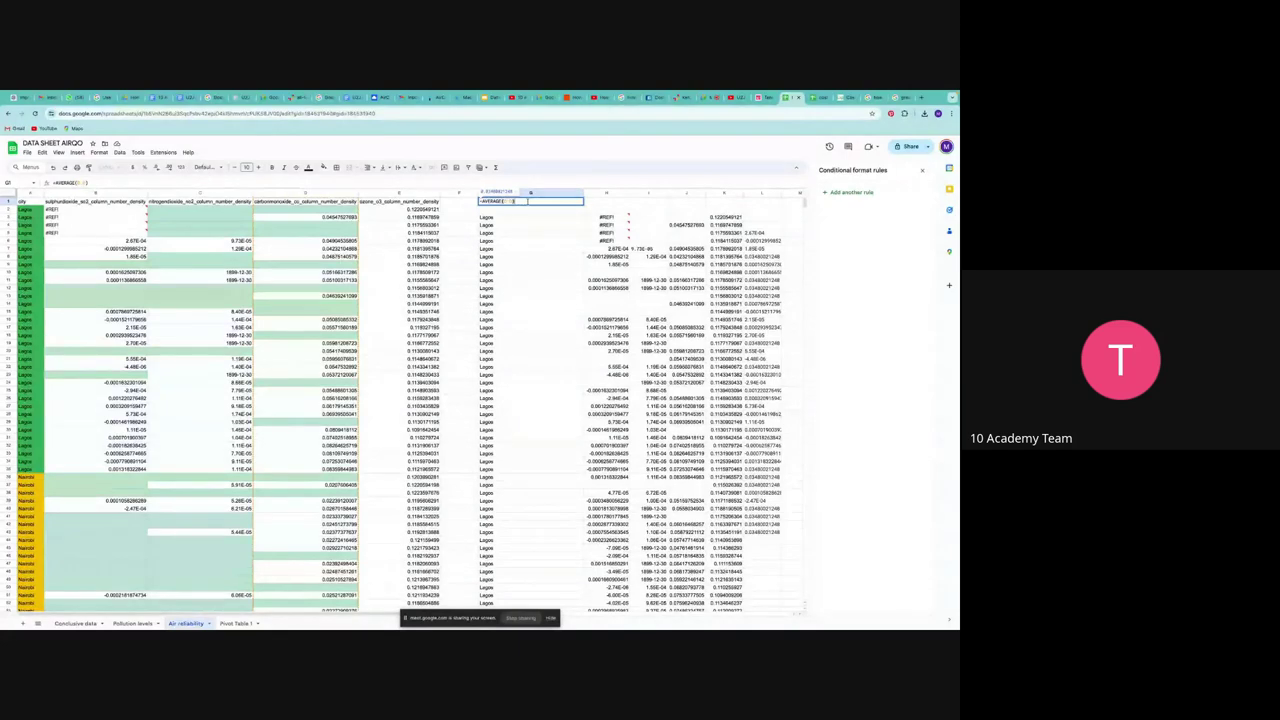
mouse_move(96, 212)
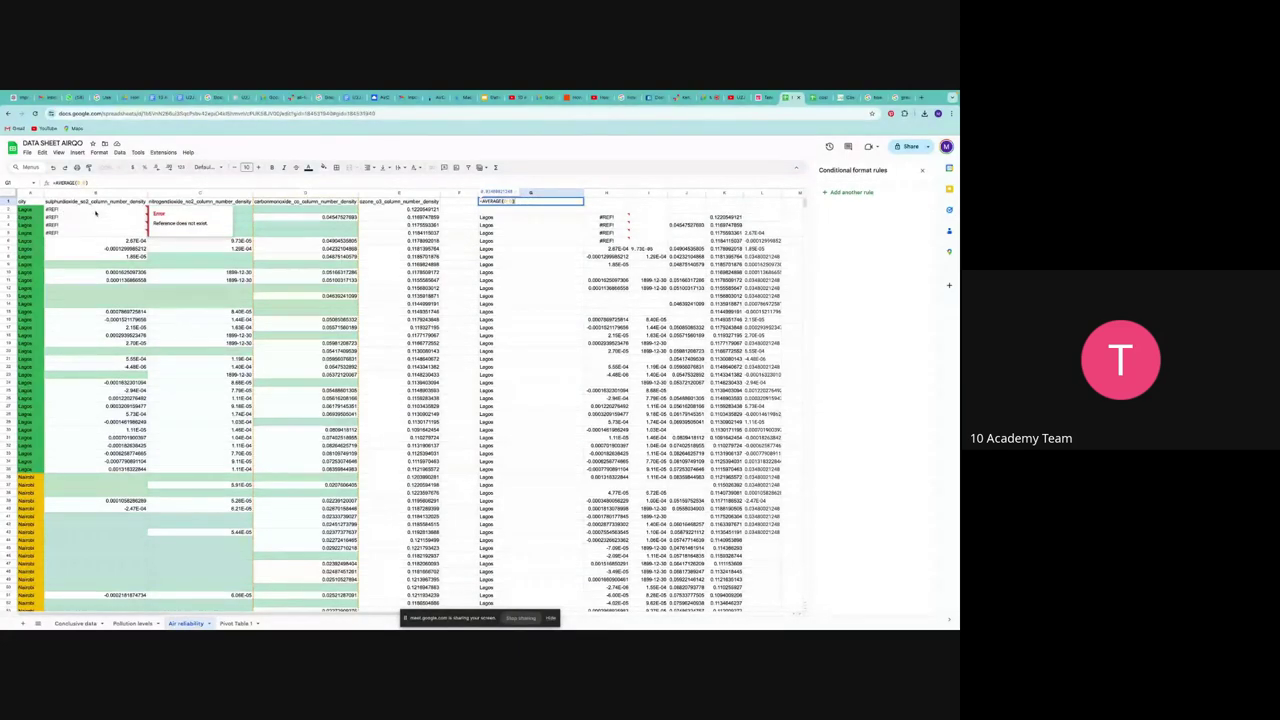
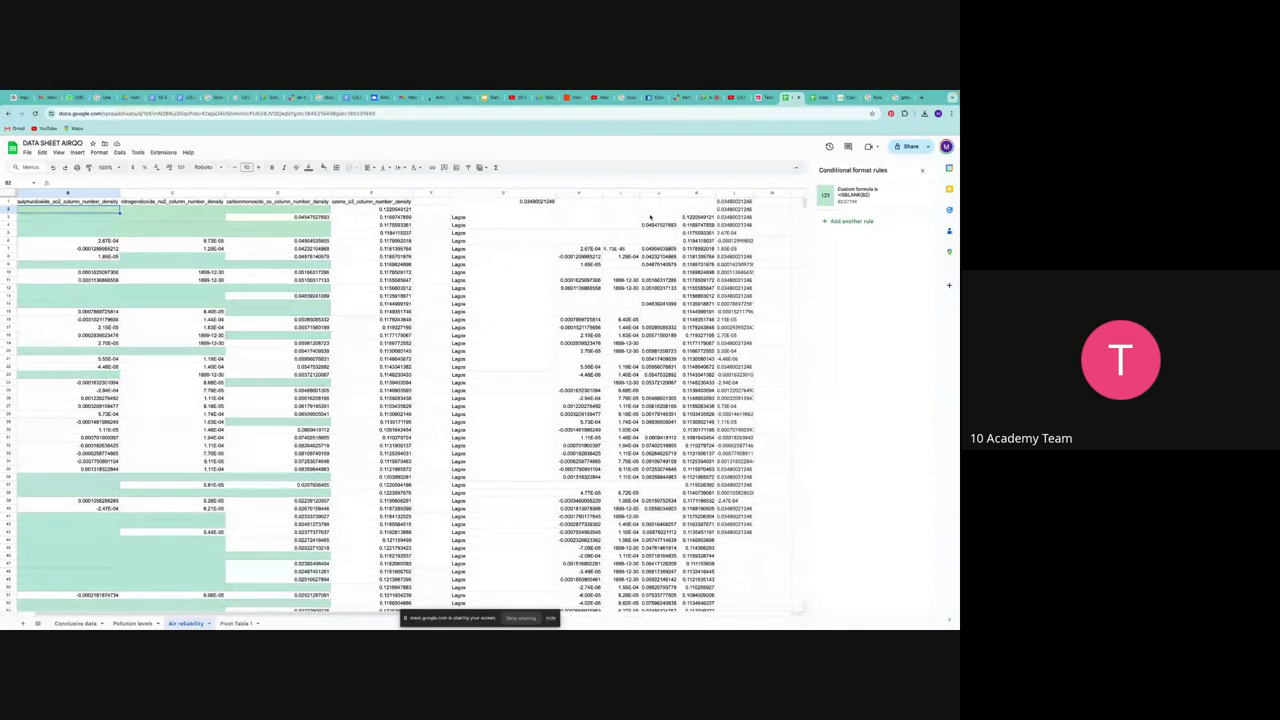
- Copy the whole of column L and paste its values only into the sulphur dioxide column starting at B2
left_click(735, 192)
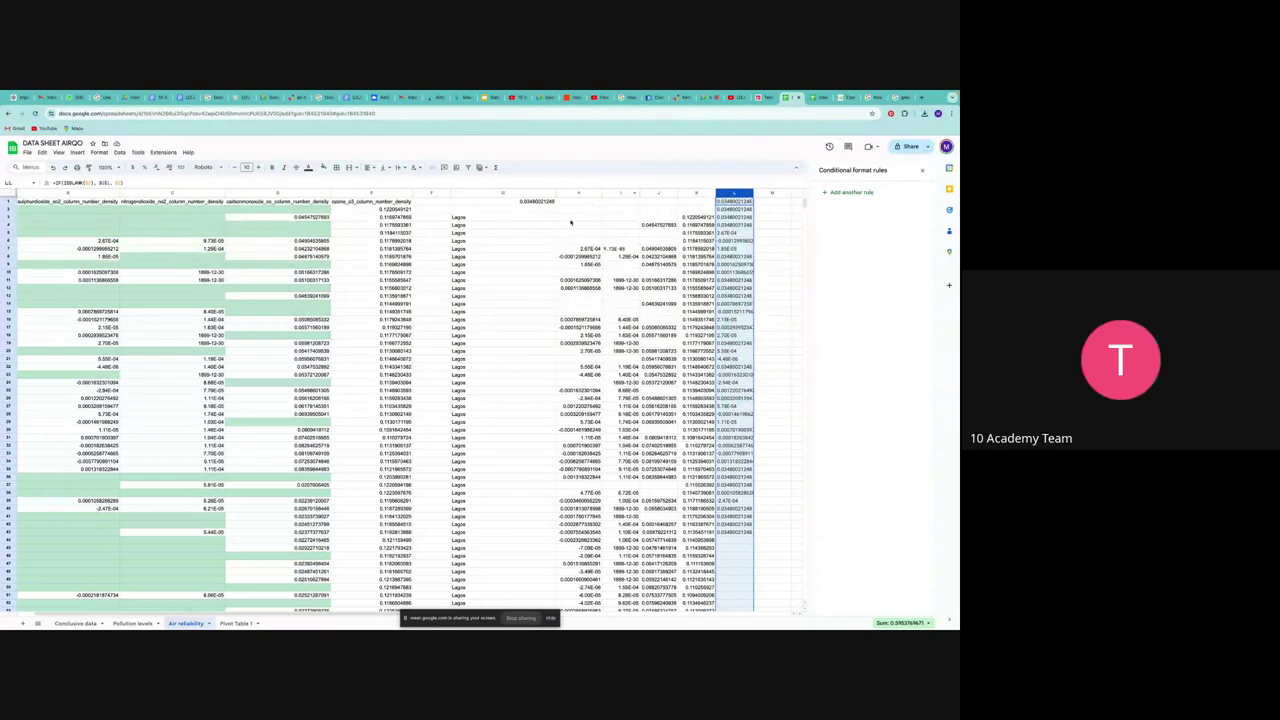
scroll(571, 222, "left", 2)
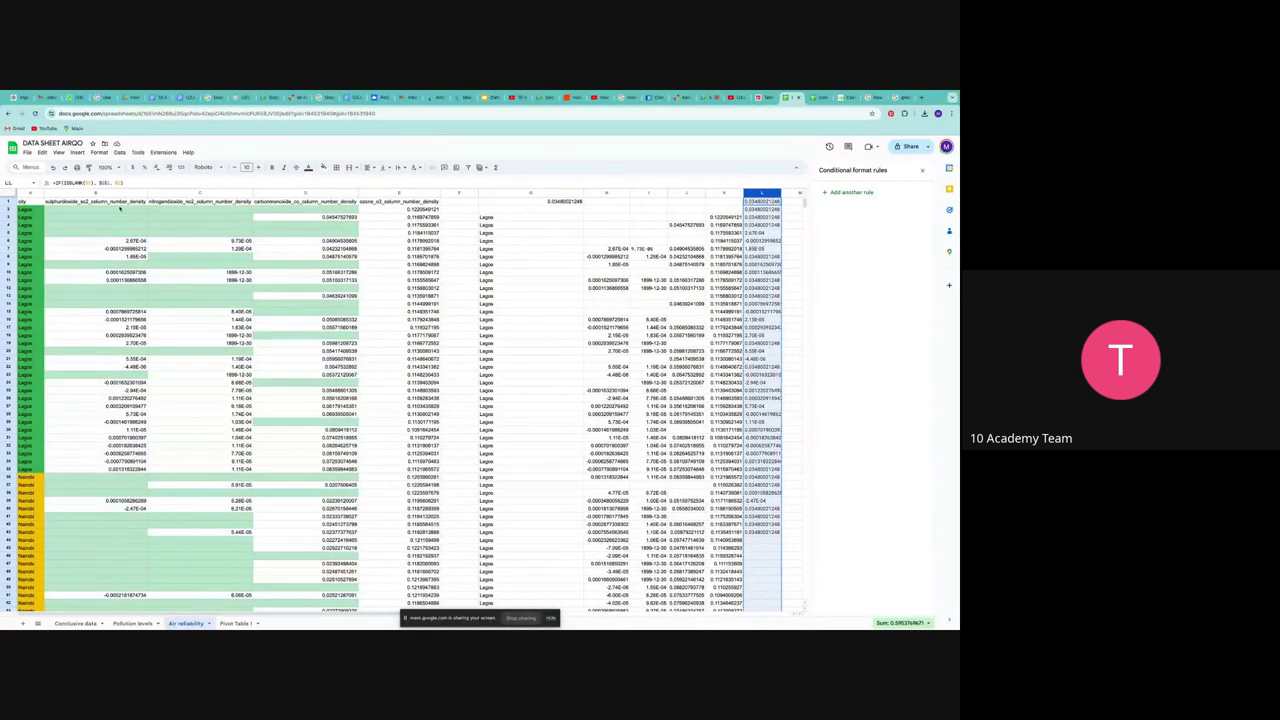
left_click(115, 209)
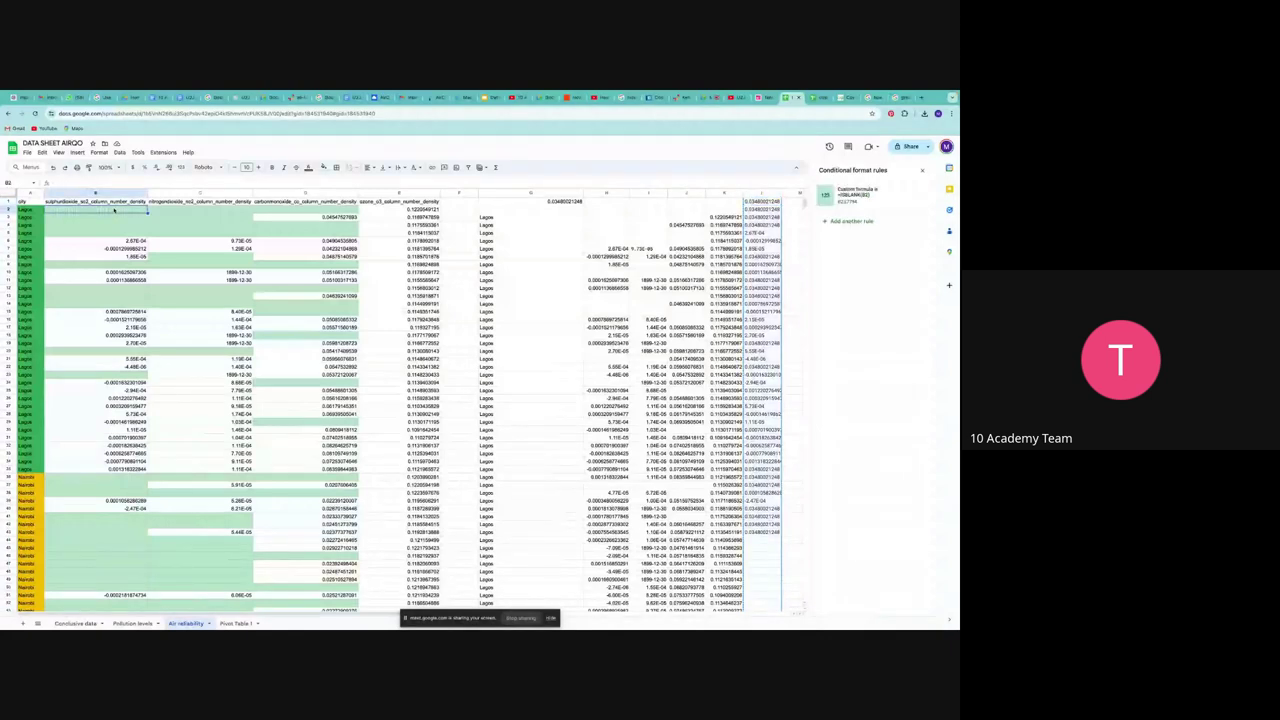
right_click(115, 209)
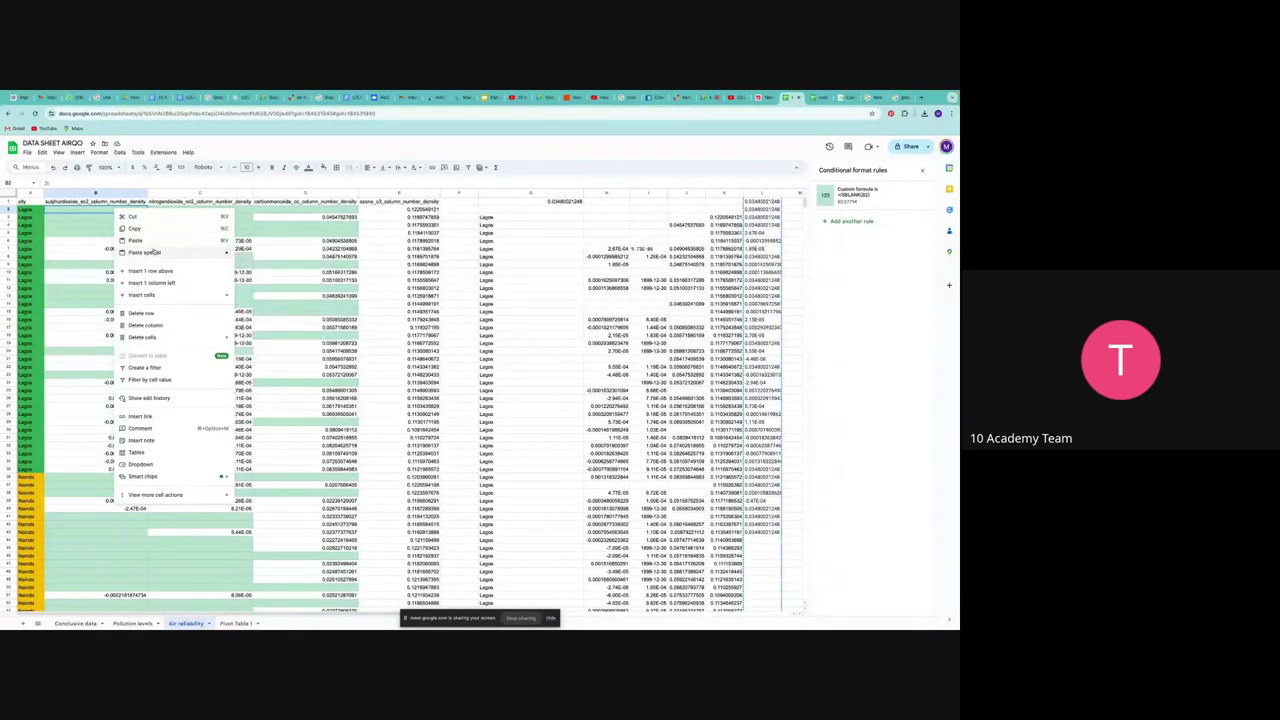
mouse_move(157, 253)
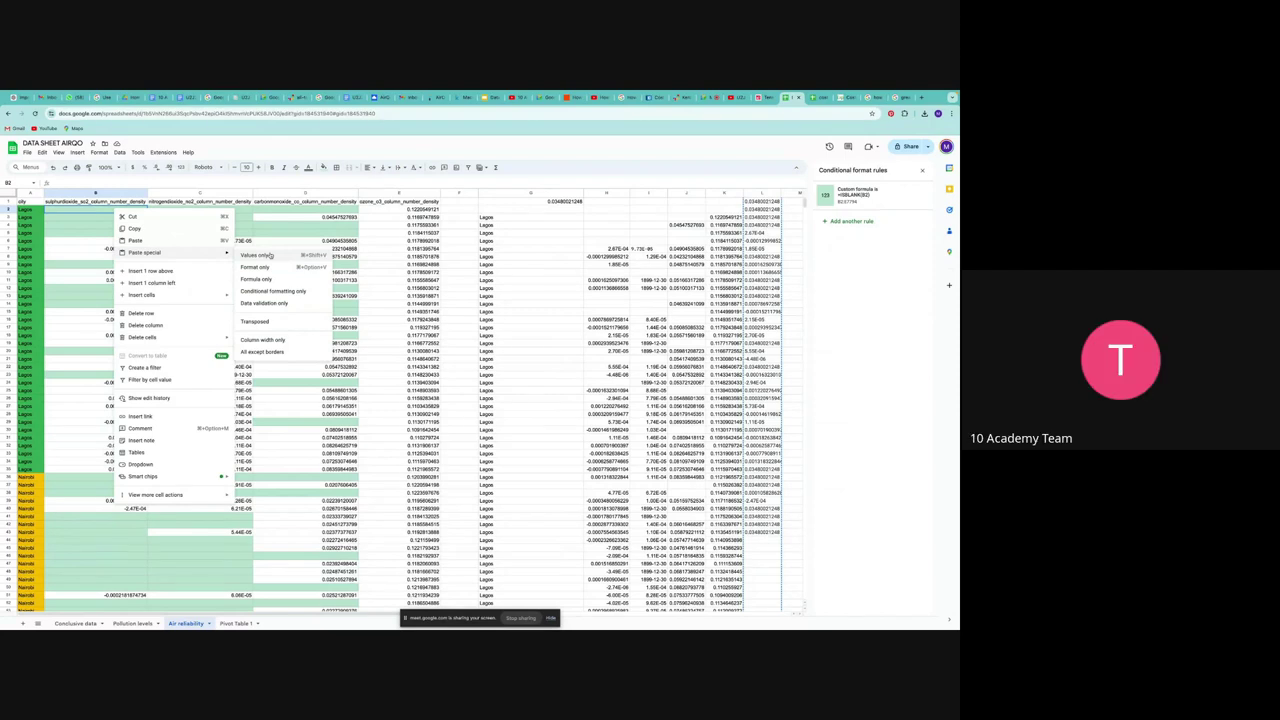
left_click(269, 256)
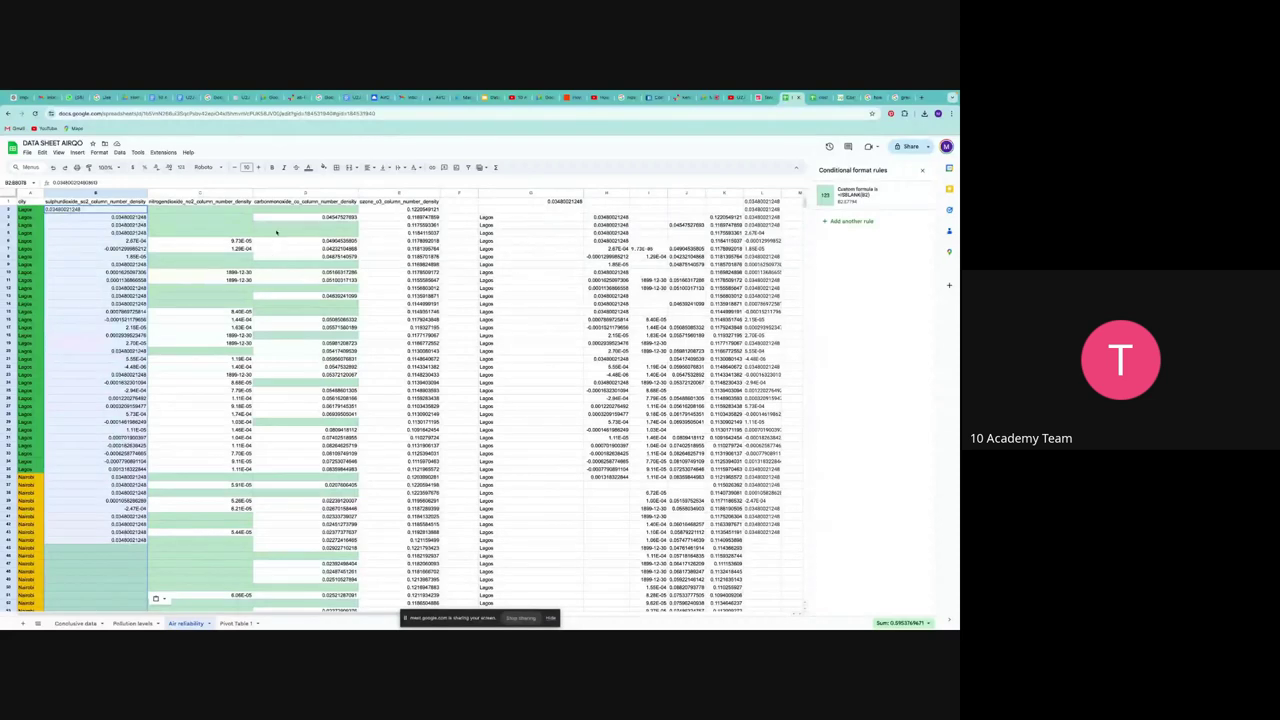
left_click(330, 194)
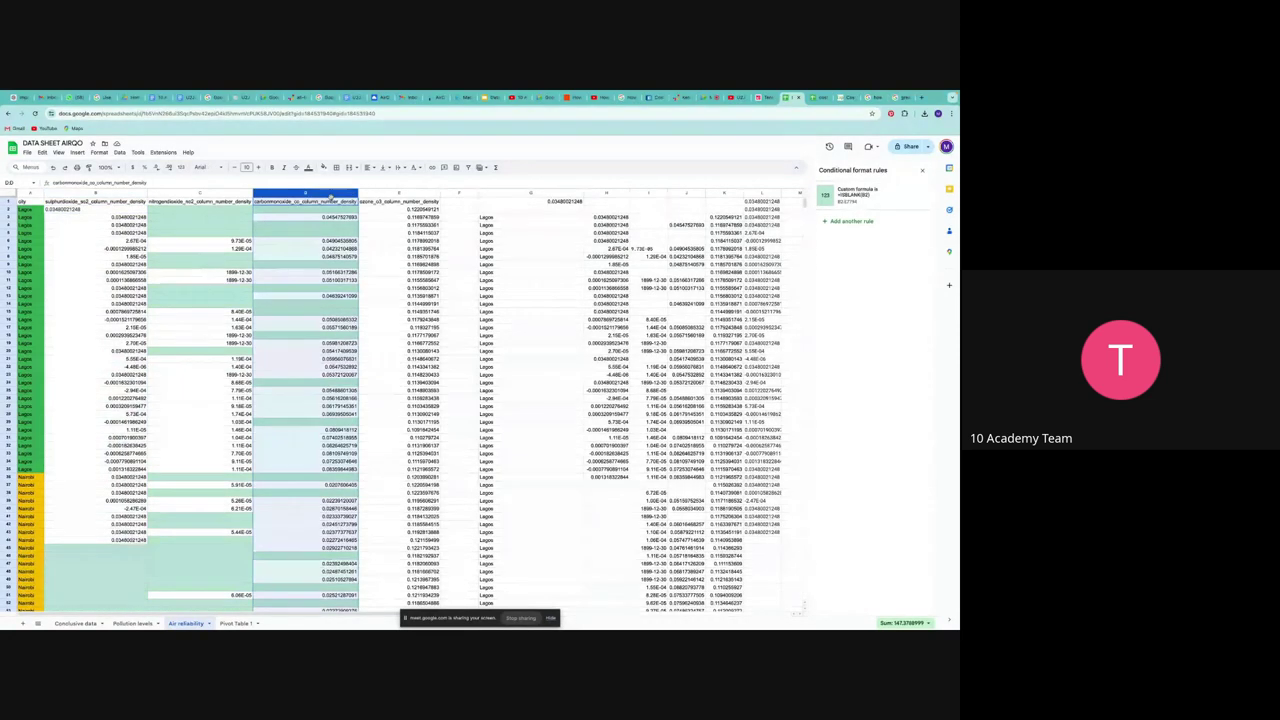
left_click(545, 201)
type("=AVERAGE(")
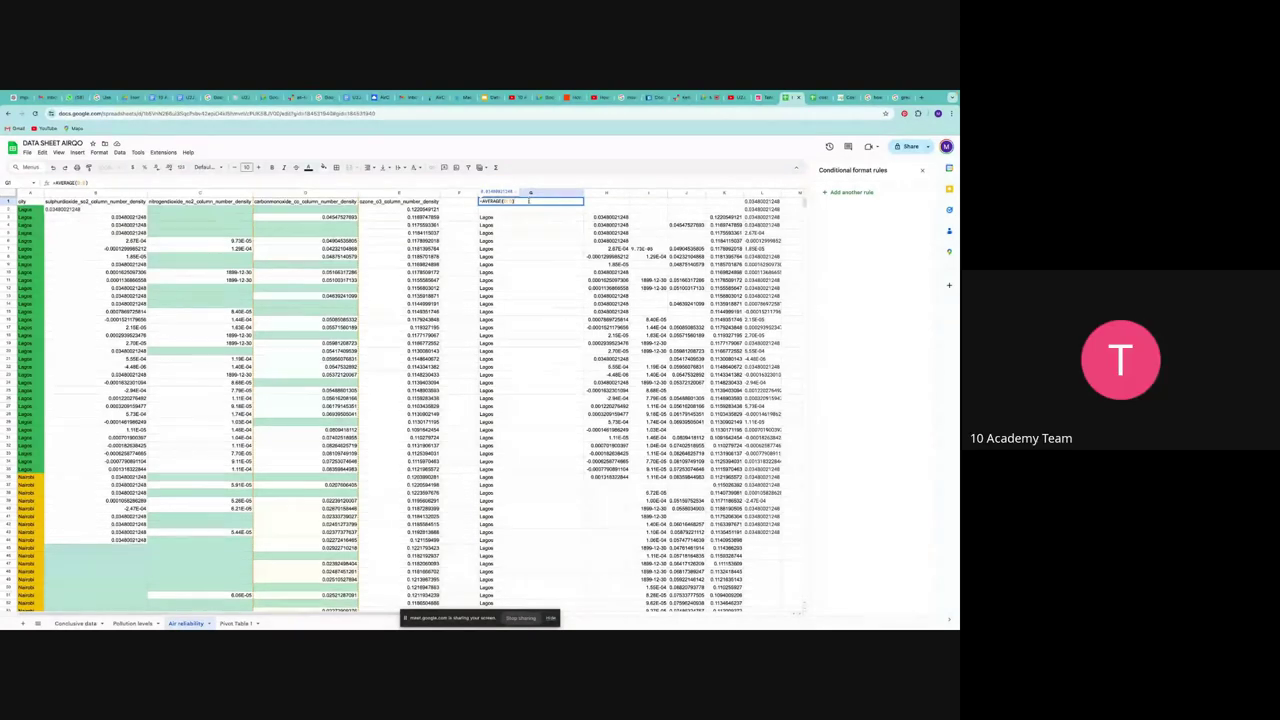
left_click(521, 219)
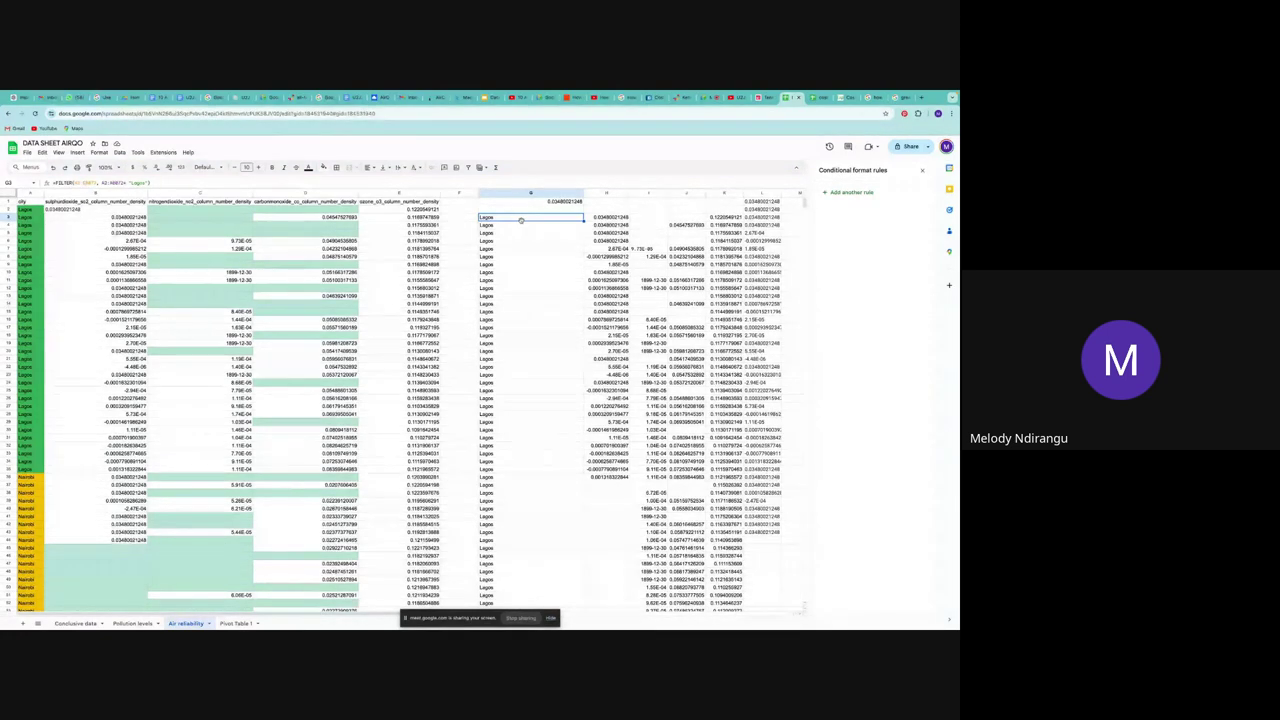
- Review the Kampala data in the cost of living spreadsheet, then examine Numbeo's Cost of Living in Kampala page, from restaurant prices to expense distribution
left_click(815, 97)
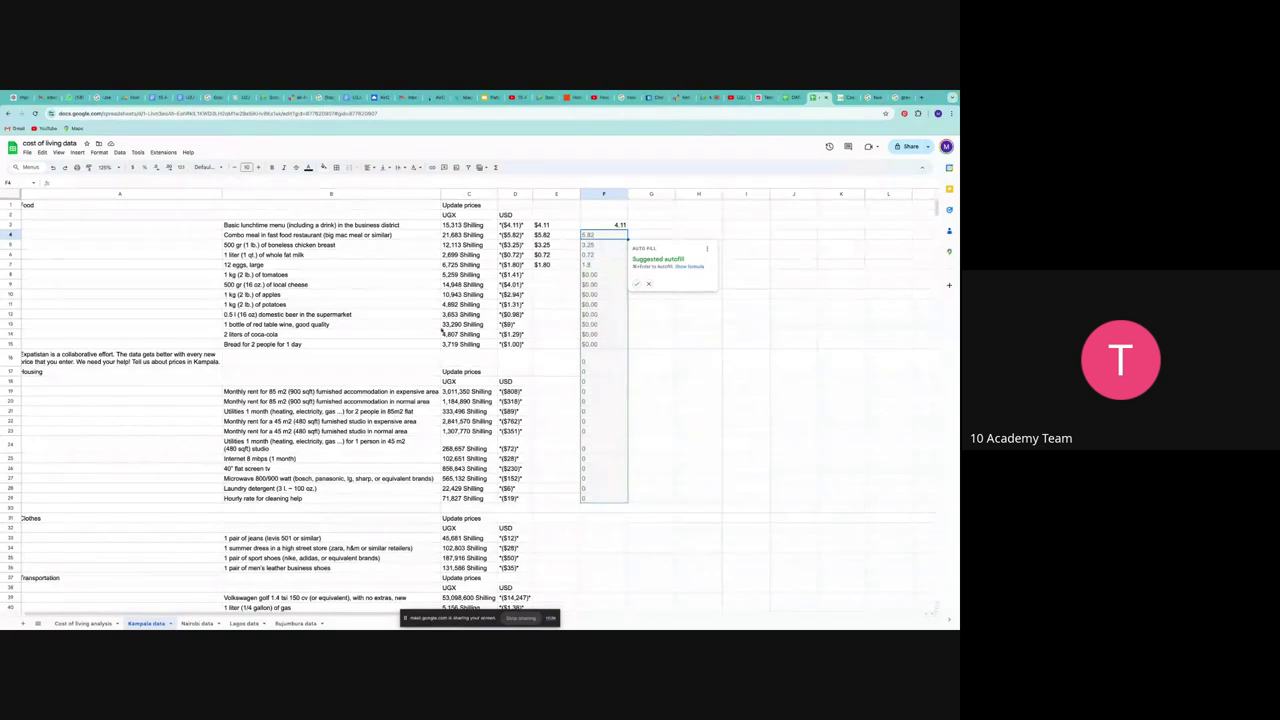
left_click(336, 346)
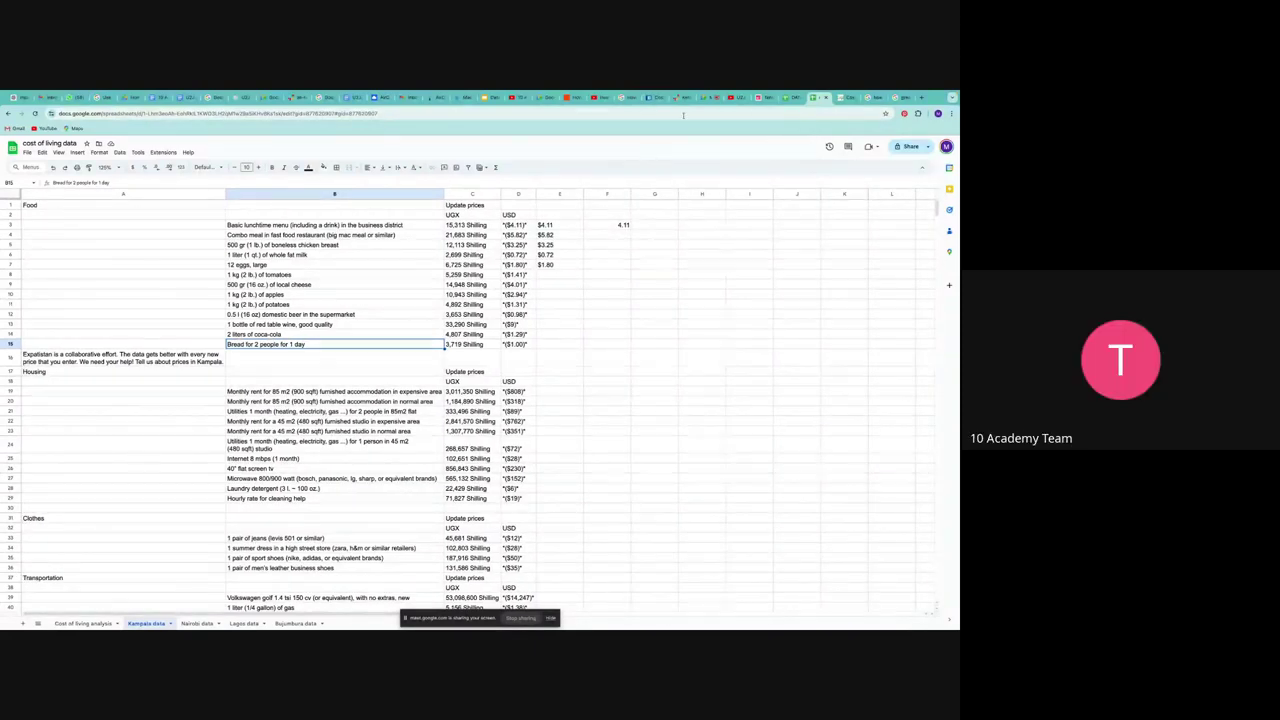
left_click(656, 97)
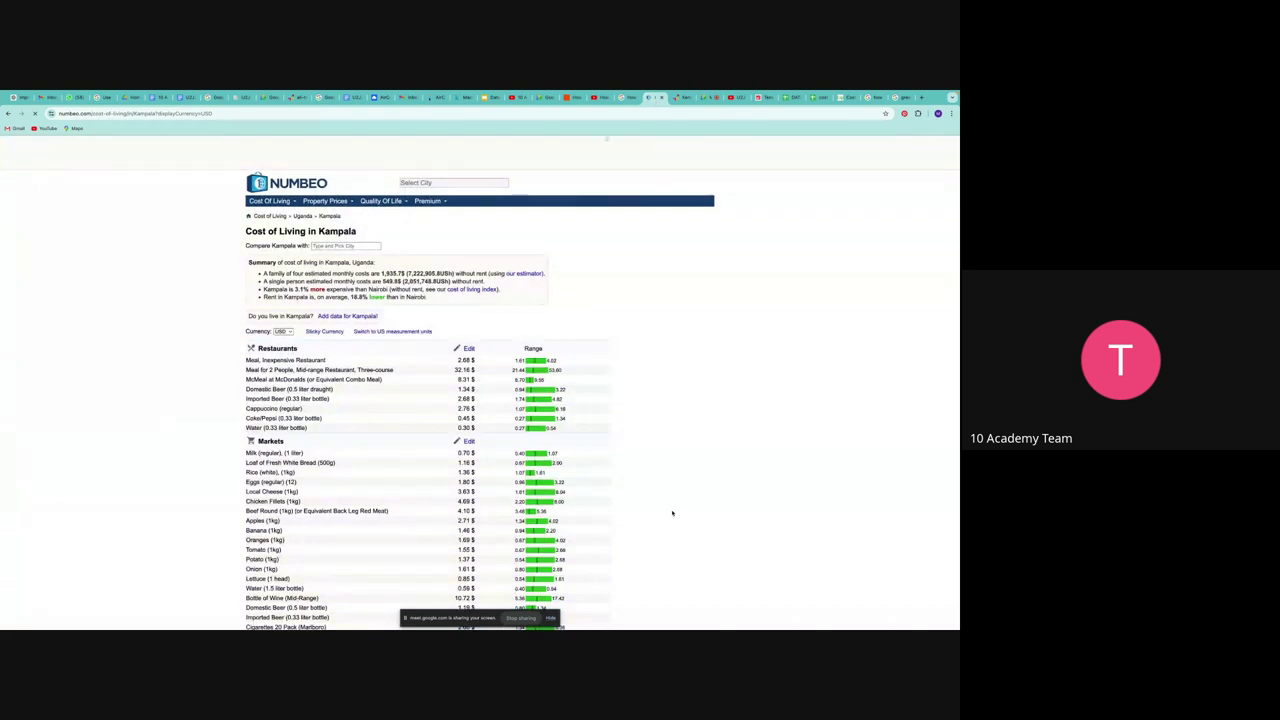
scroll(672, 513, "down", 2)
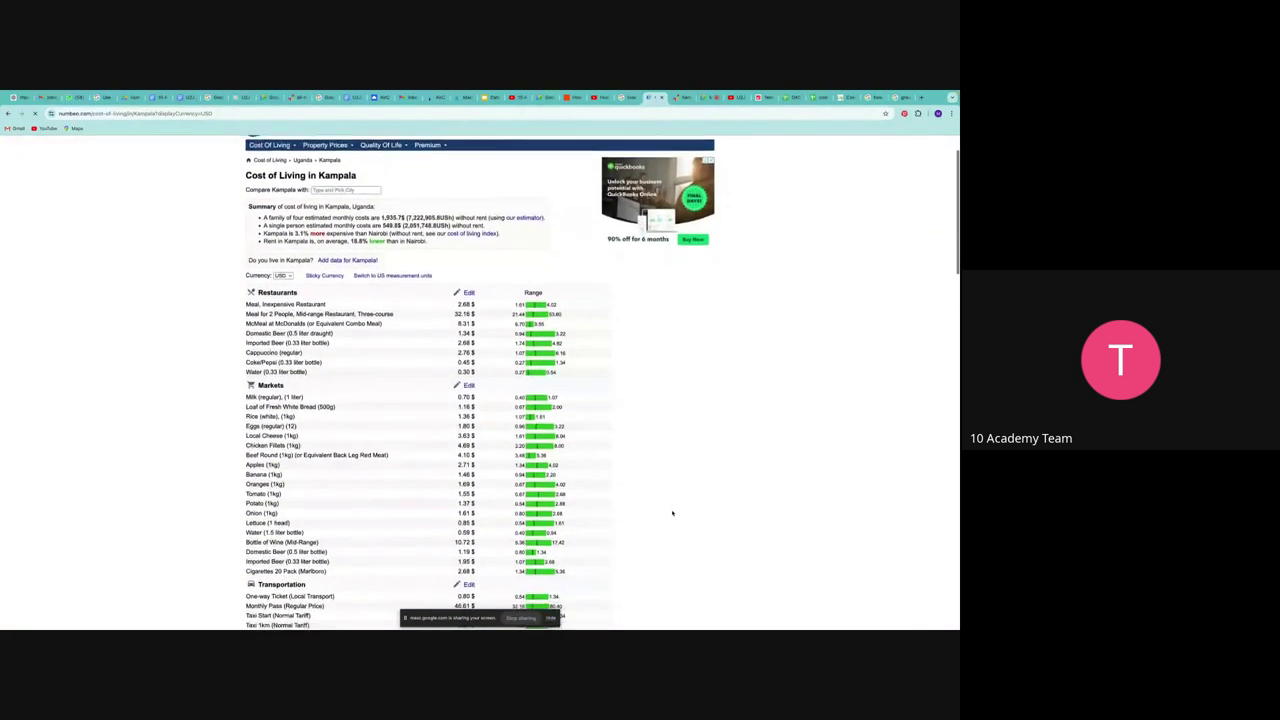
scroll(672, 513, "down", 2)
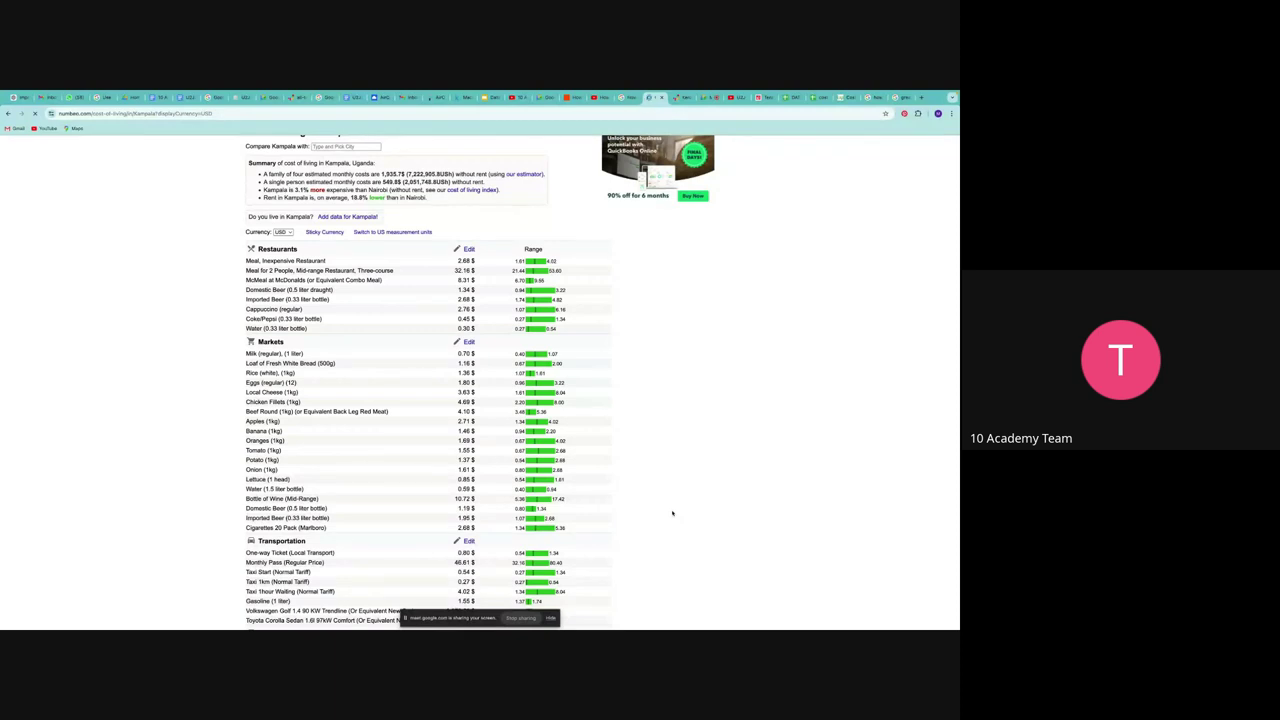
scroll(672, 513, "down", 3)
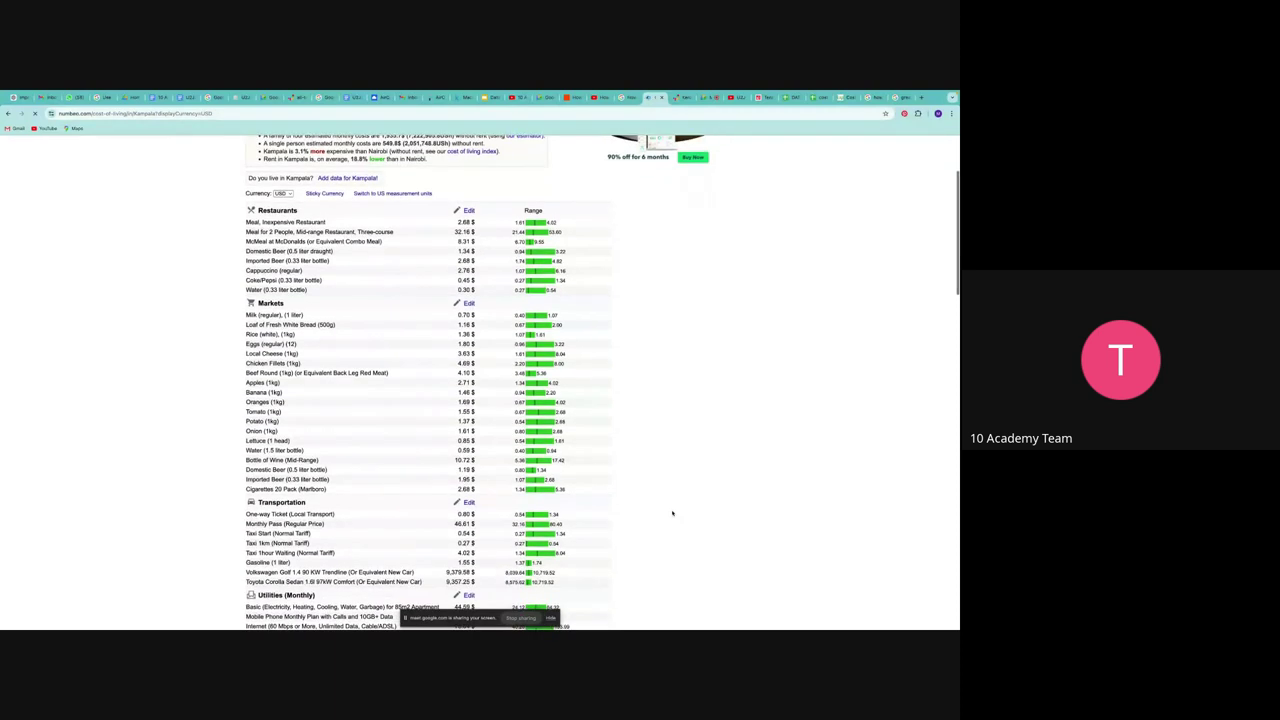
scroll(672, 513, "down", 10)
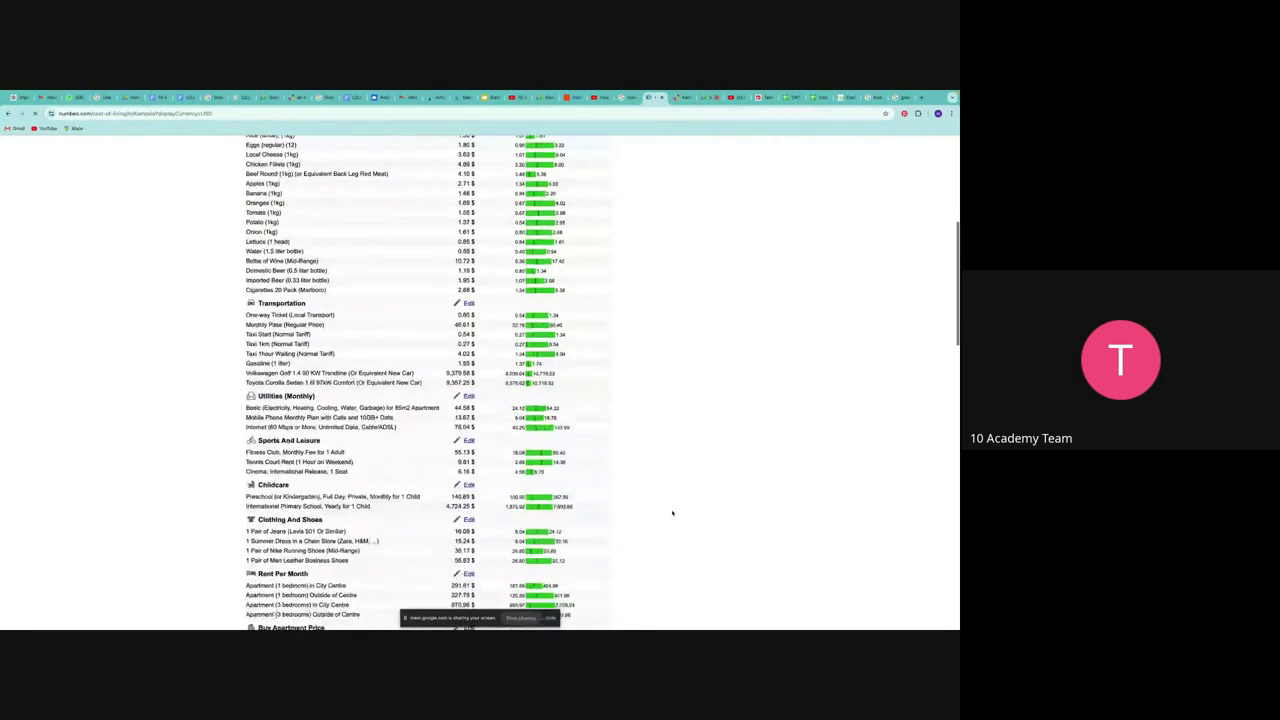
scroll(672, 513, "up", 12)
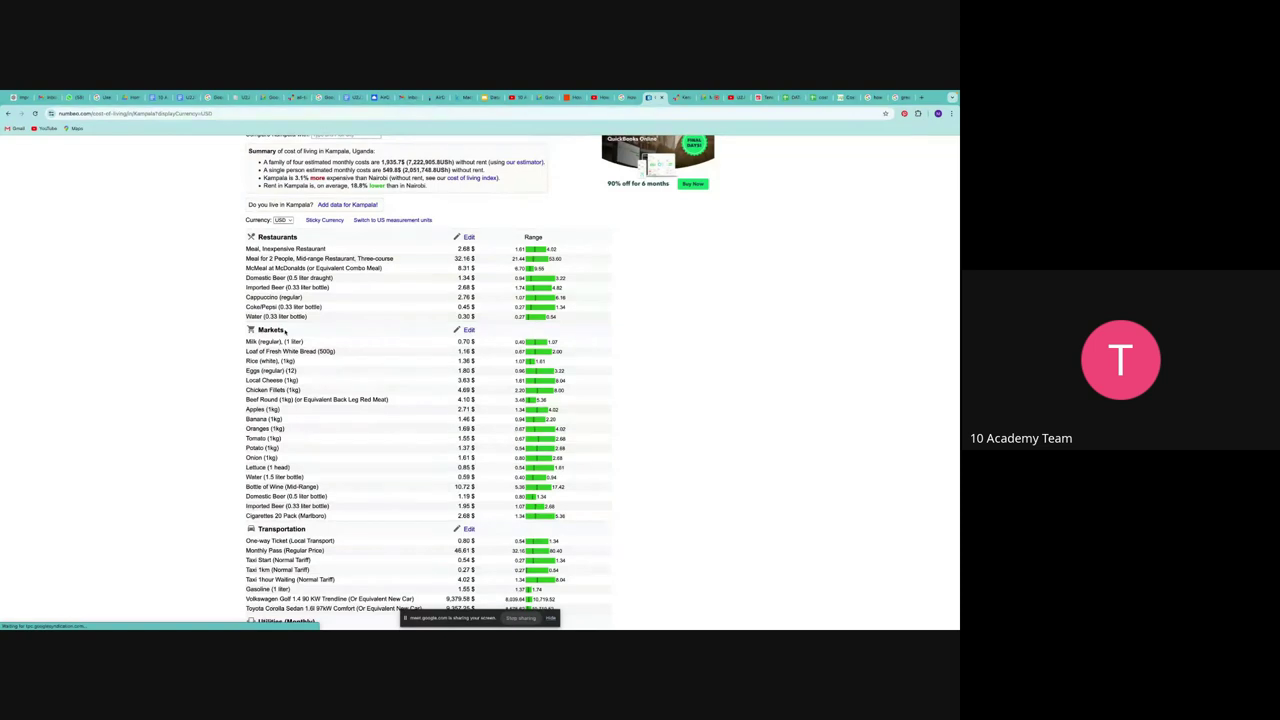
scroll(285, 331, "down", 3)
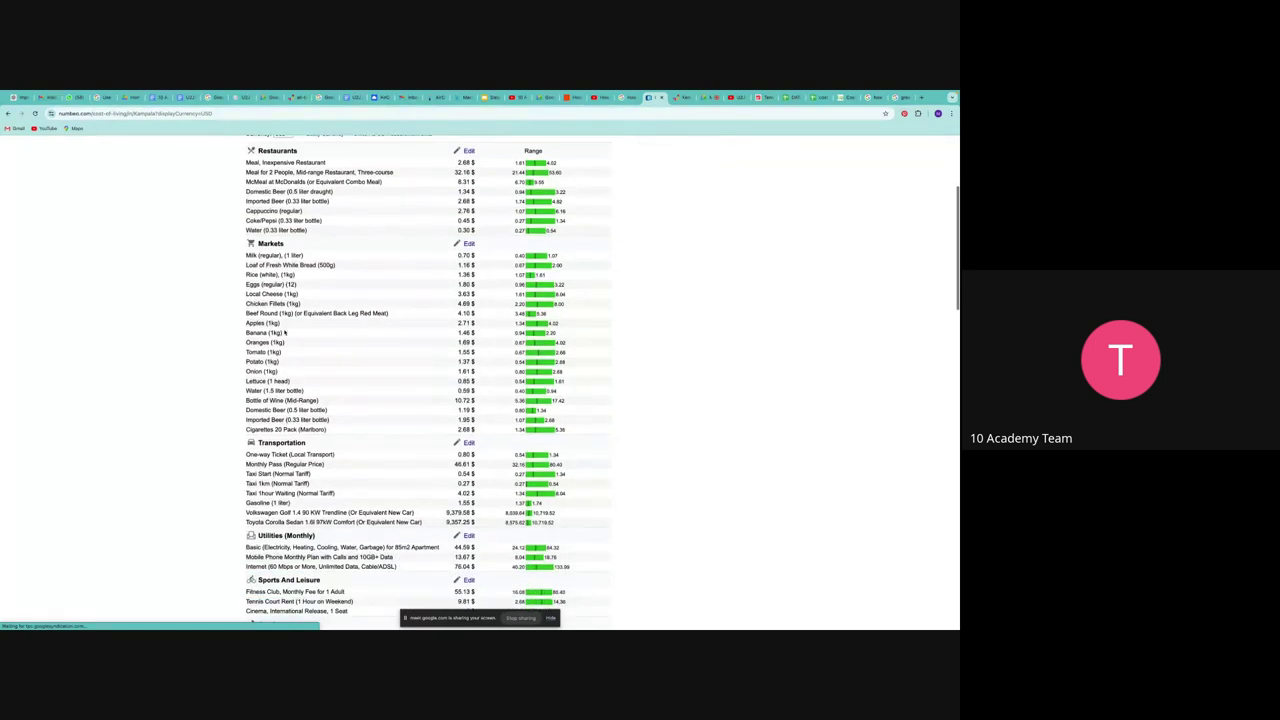
scroll(285, 333, "down", 2)
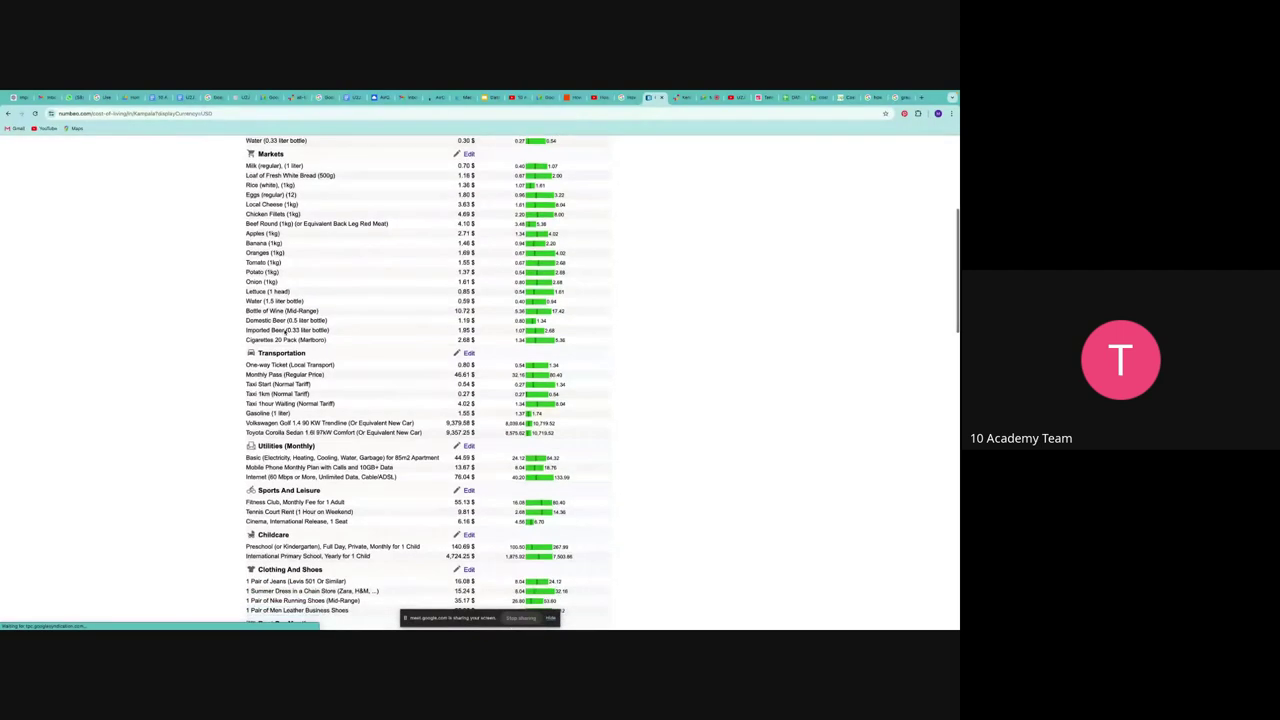
scroll(285, 332, "down", 3)
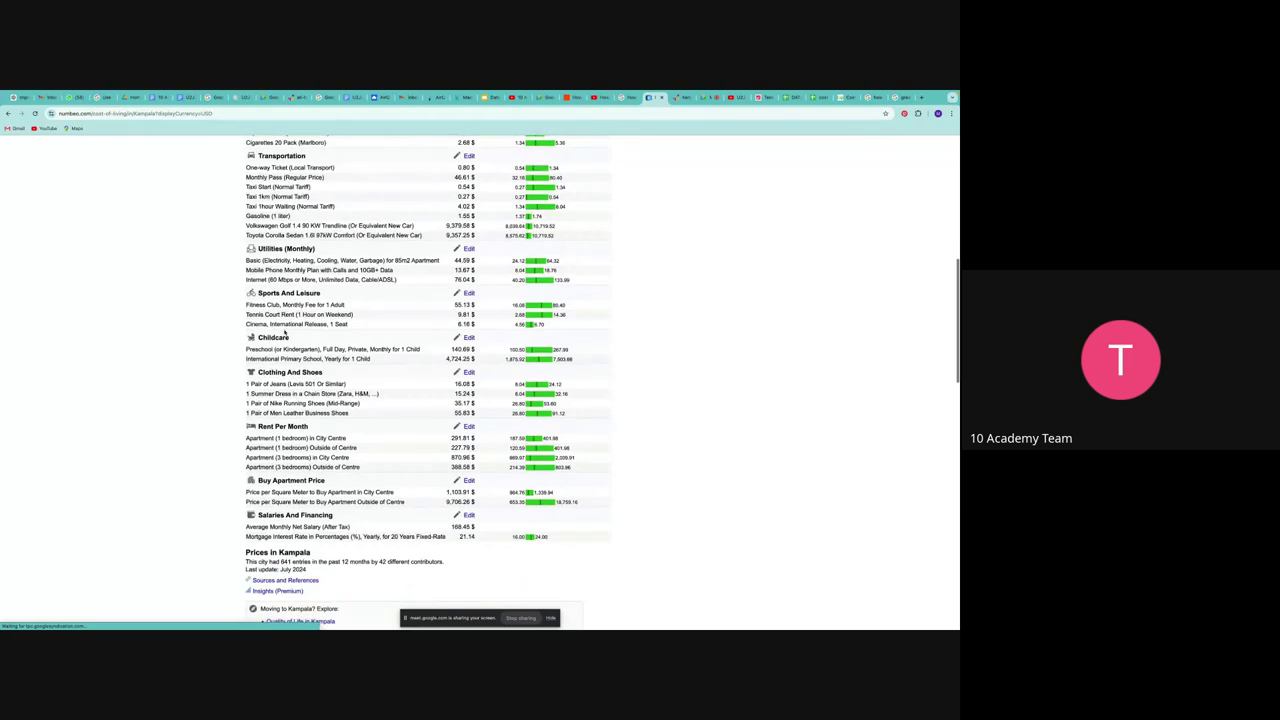
scroll(285, 332, "down", 3)
scroll(285, 330, "down", 4)
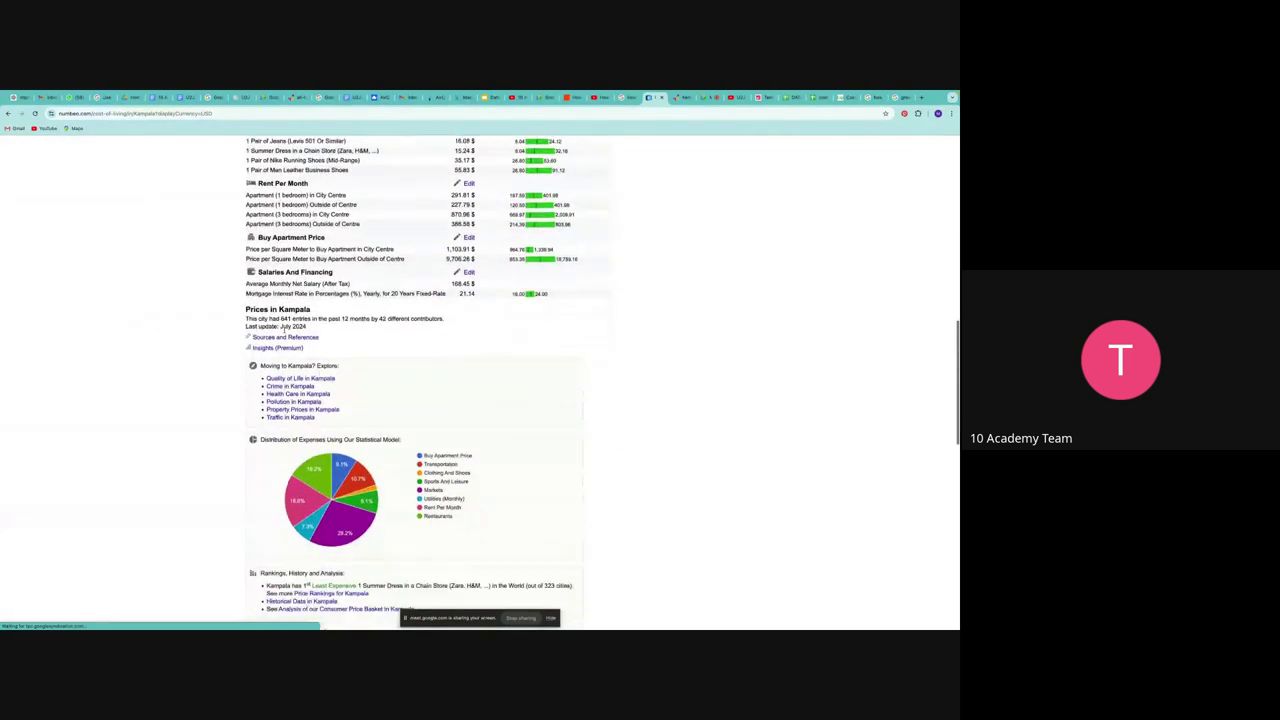
scroll(285, 332, "down", 2)
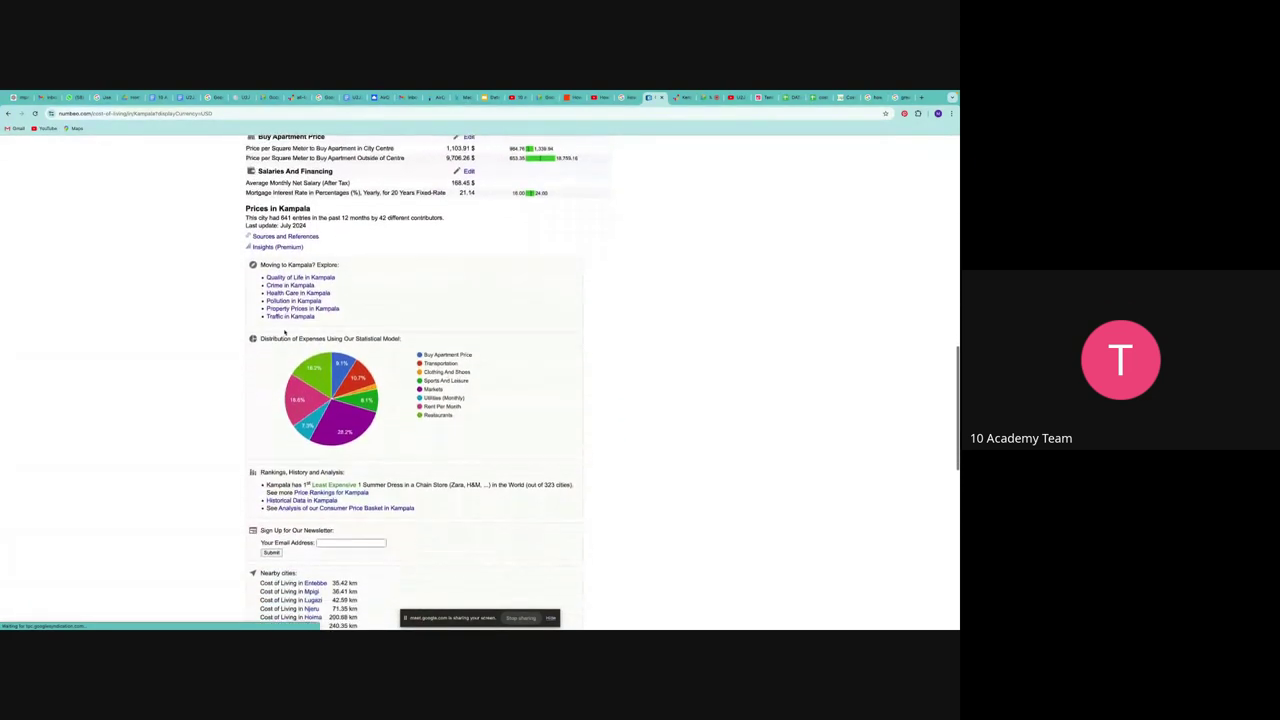
scroll(285, 333, "up", 3)
scroll(284, 332, "up", 5)
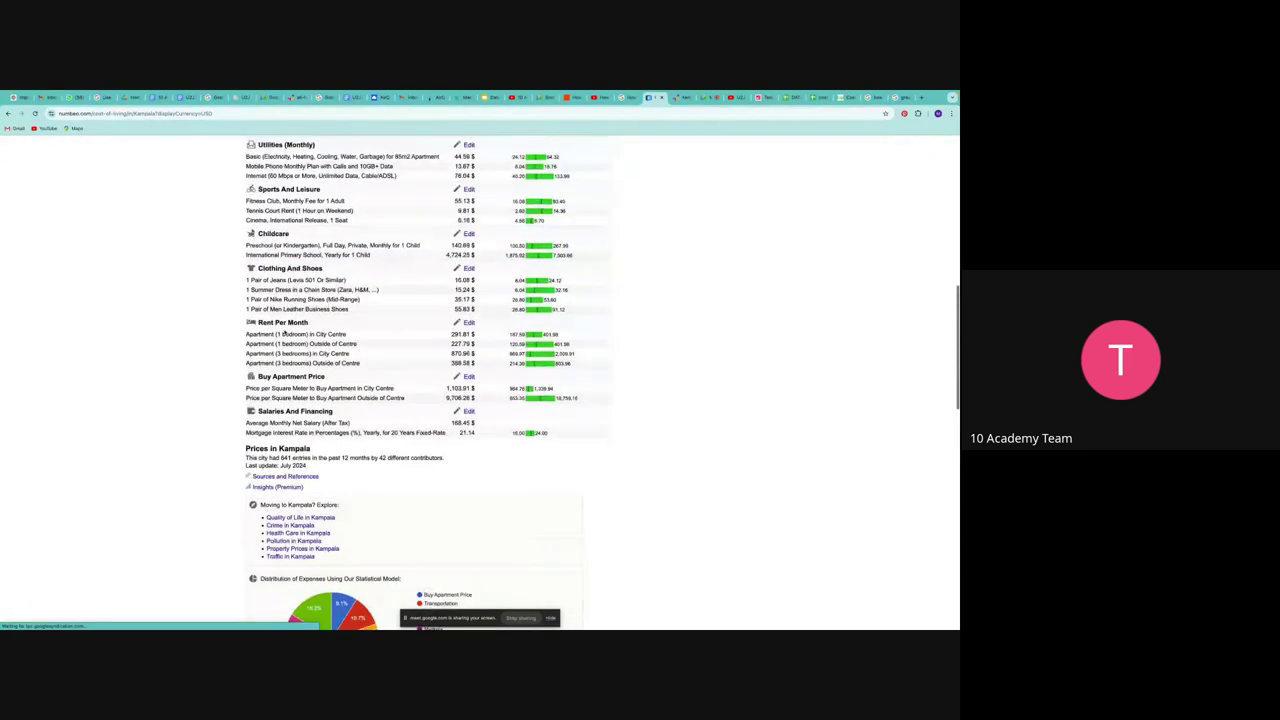
scroll(283, 328, "up", 15)
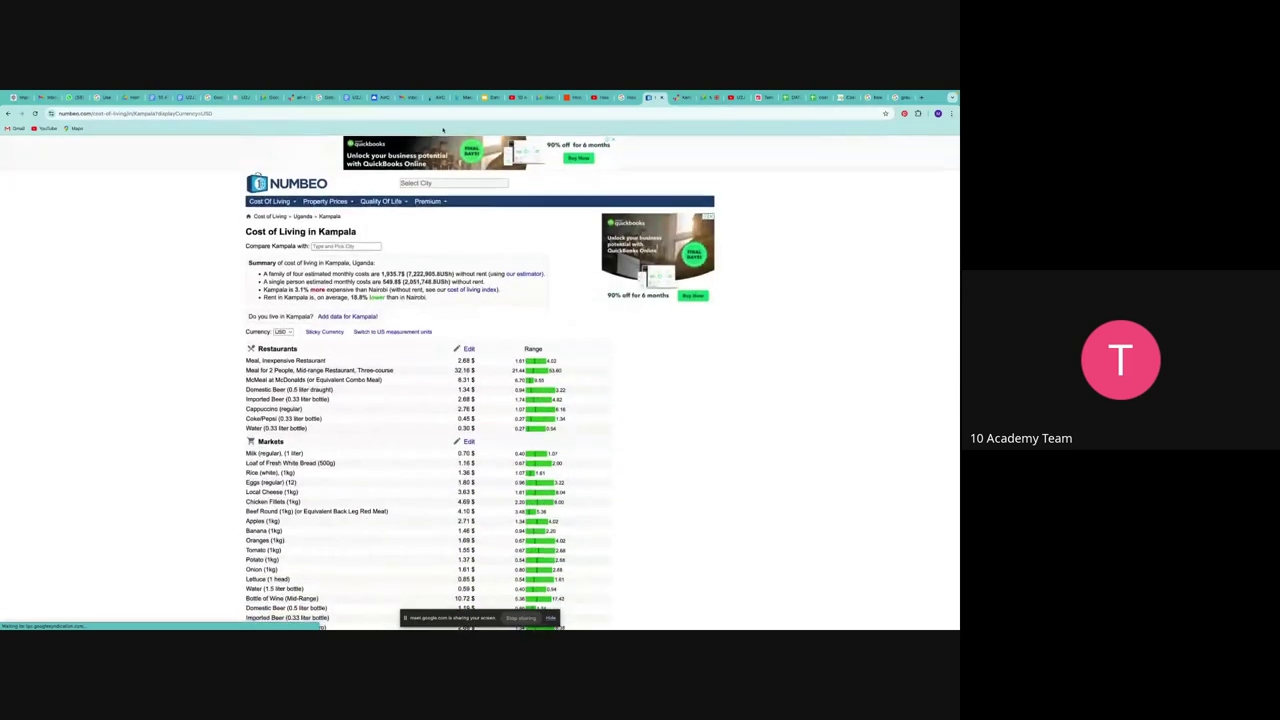
- Switch to the Expatistan page for Bujumbura and examine its food and housing prices in BIF and USD
left_click(846, 97)
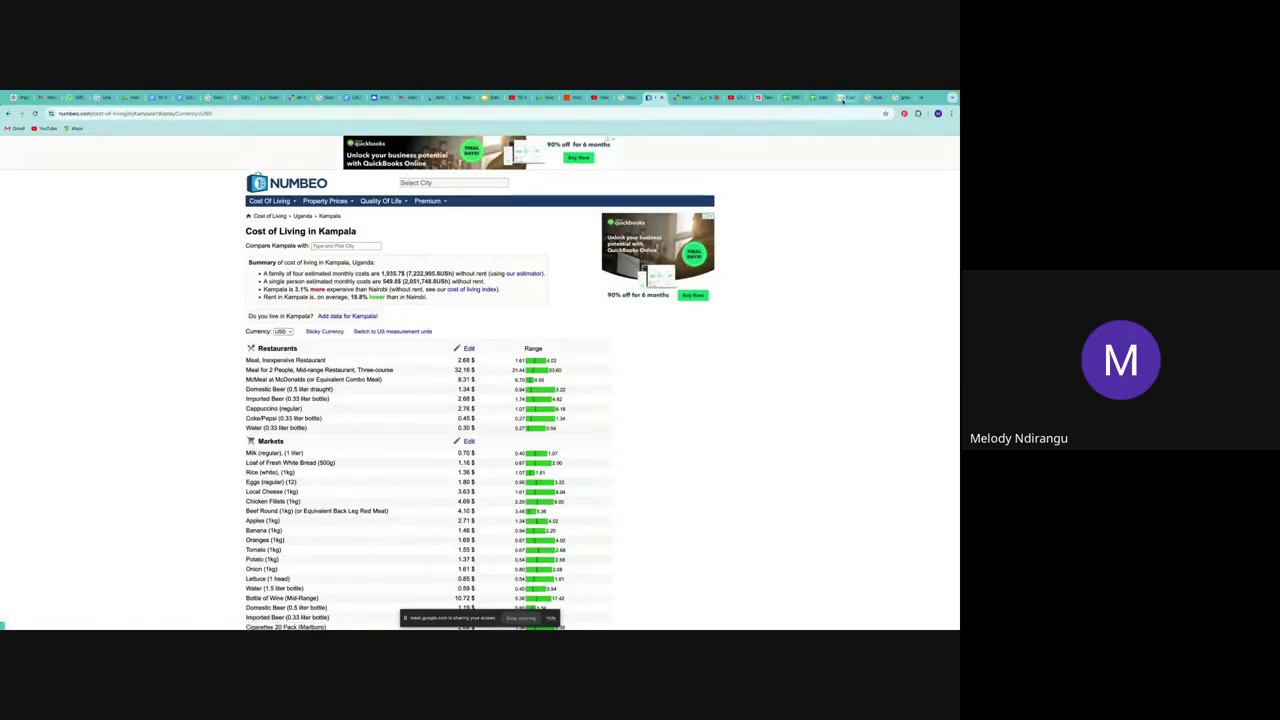
scroll(538, 363, "down", 5)
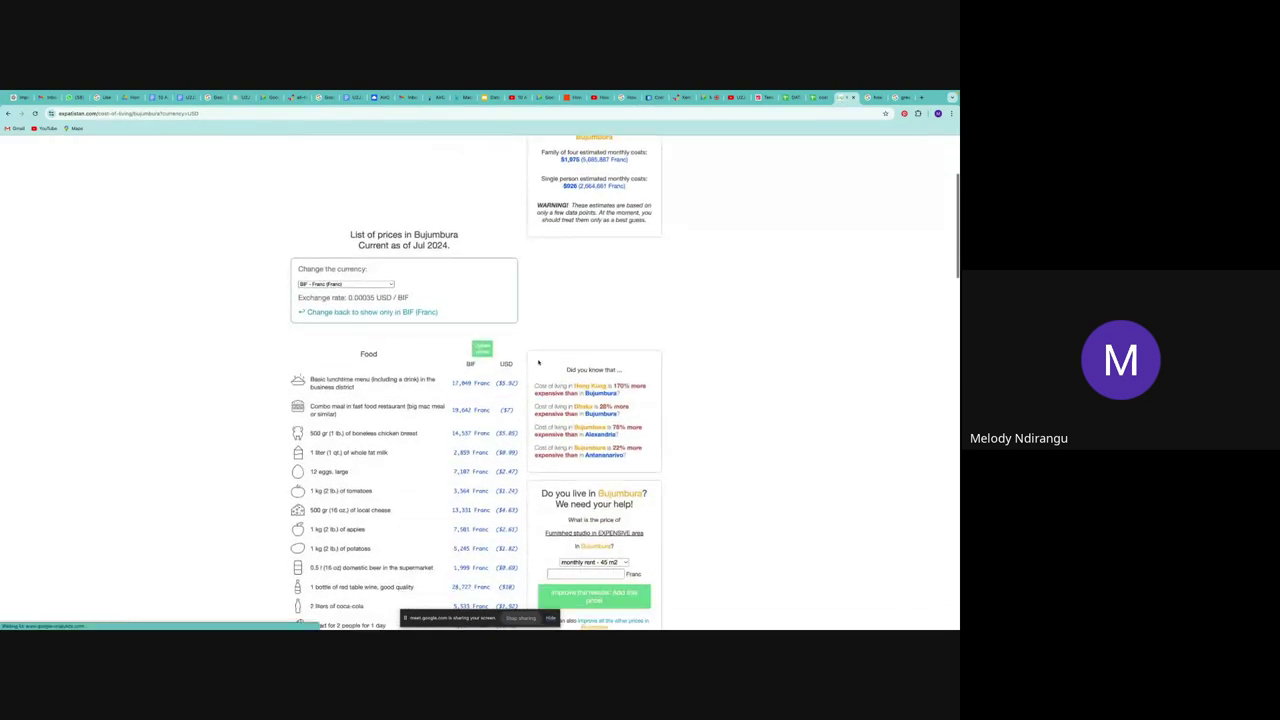
scroll(538, 363, "down", 1)
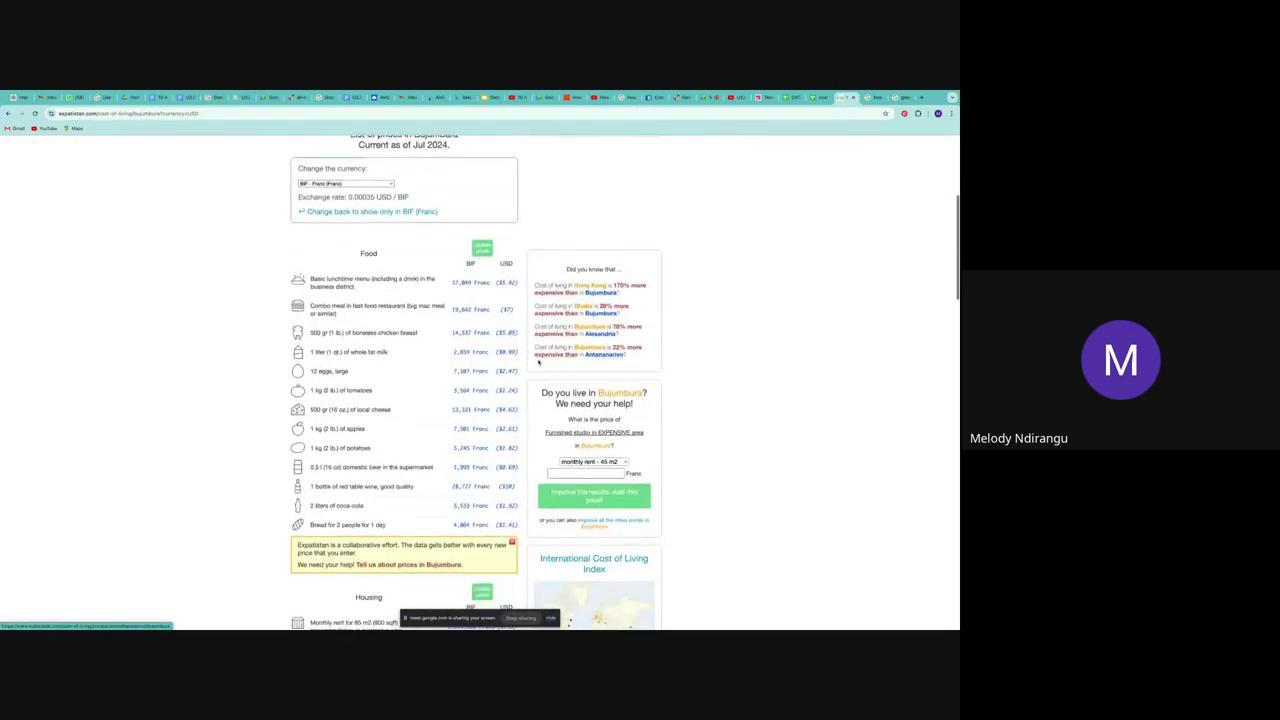
scroll(538, 363, "down", 1)
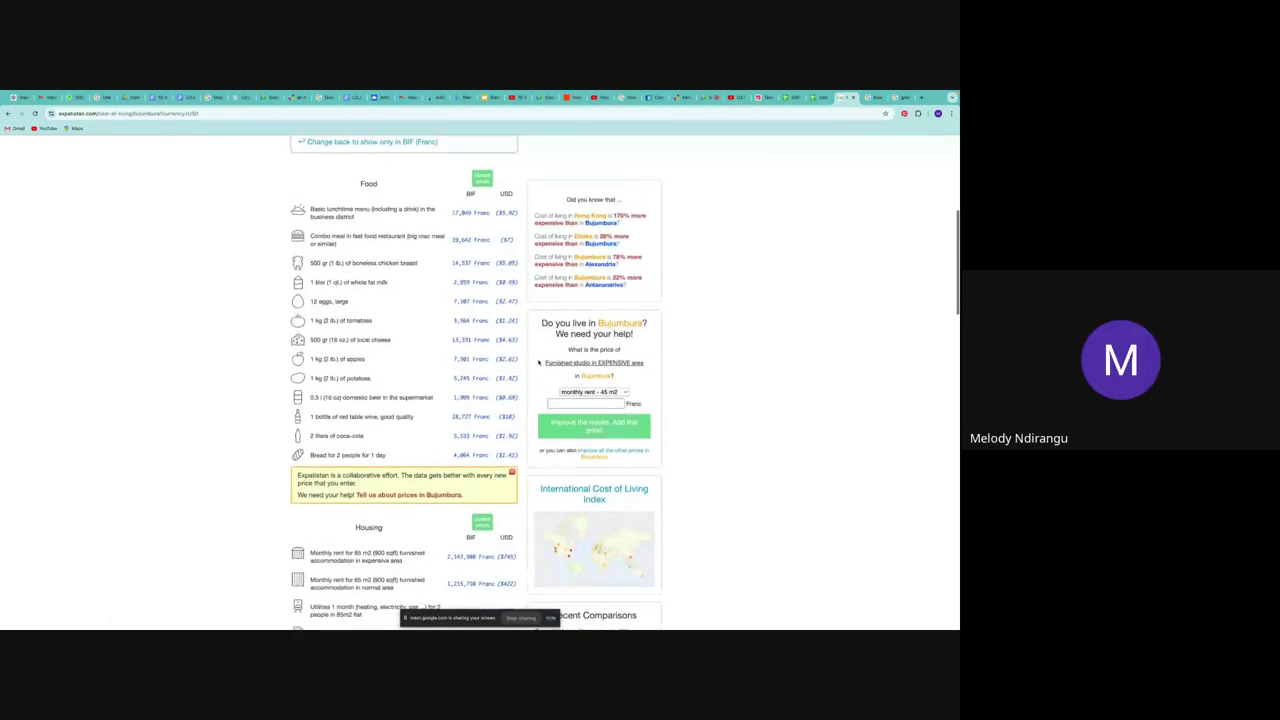